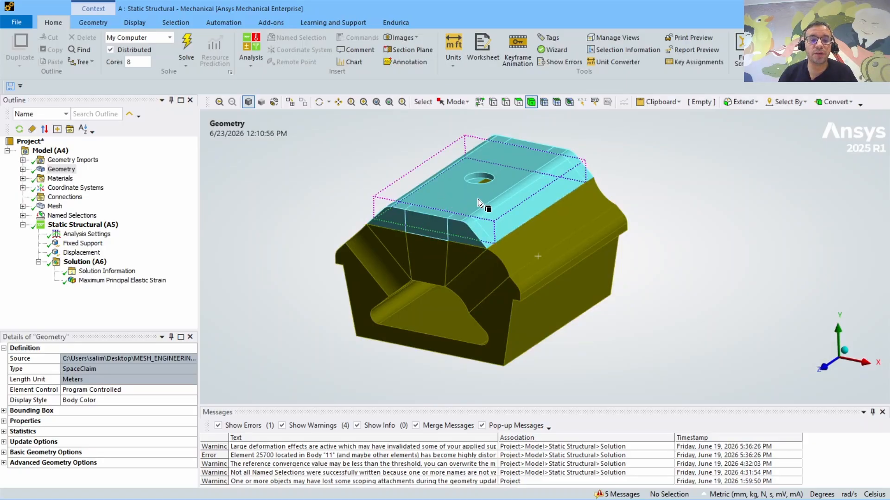
- Display the mesh and check the radius of a rounded edge on the upper part
mouse_move(477, 199)
mouse_down()
mouse_move(451, 173)
mouse_move(367, 203)
mouse_move(412, 191)
mouse_move(463, 194)
mouse_up()
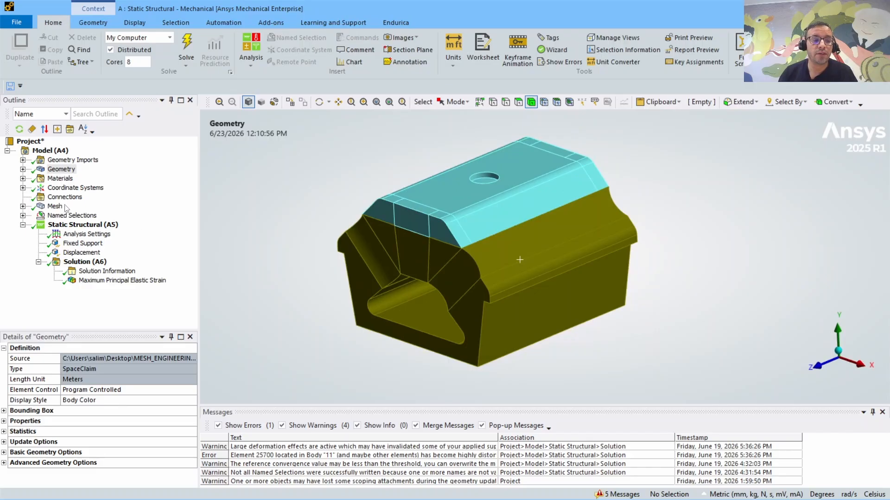
click(55, 207)
scroll(387, 222, up, 3)
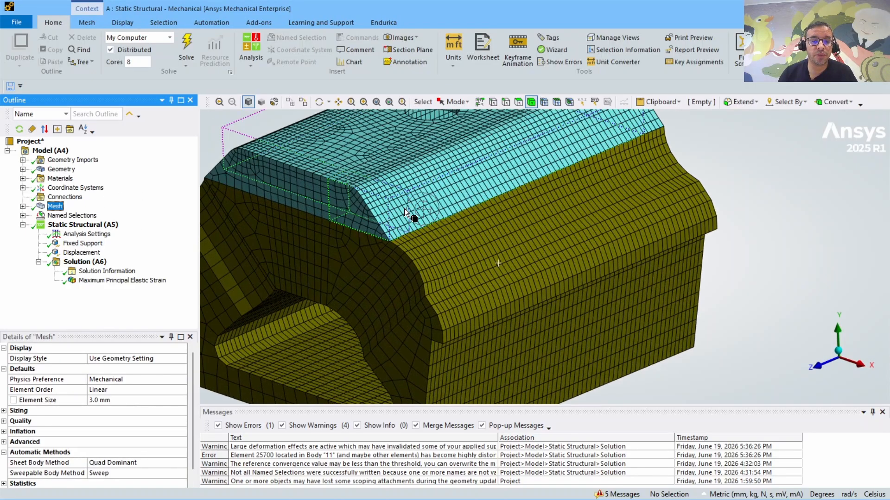
scroll(374, 182, up, 5)
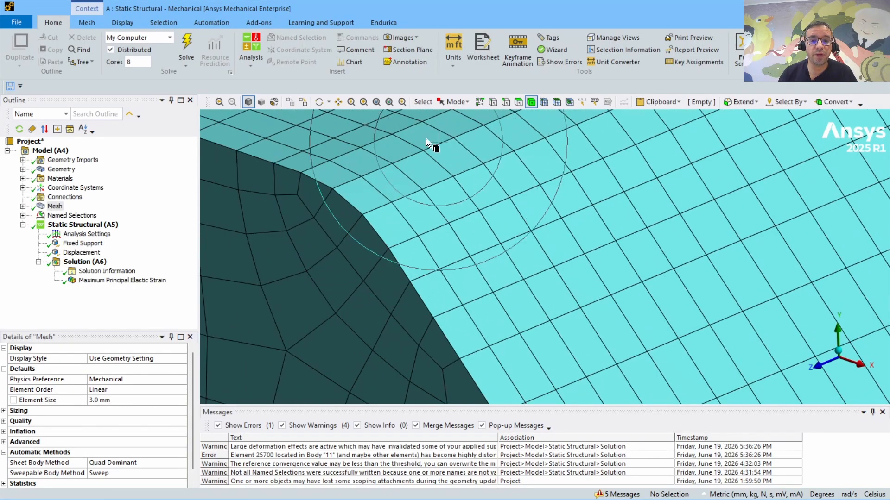
click(507, 103)
click(534, 176)
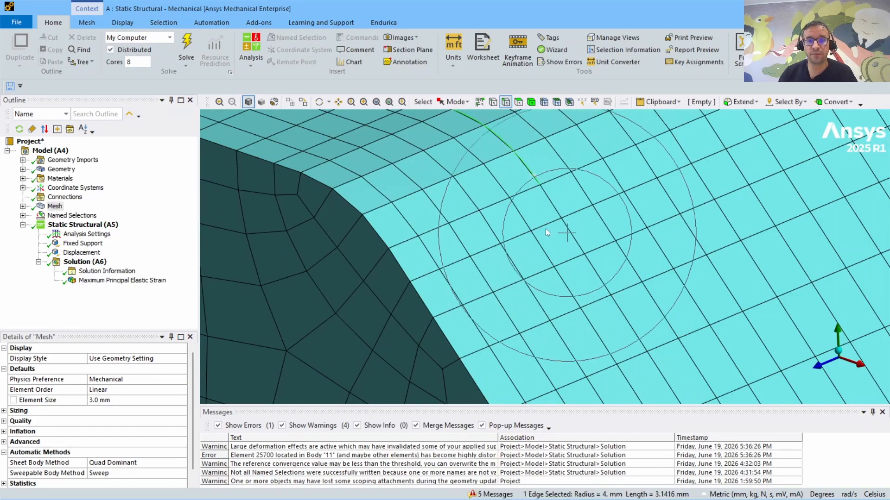
drag(532, 208, 513, 195)
scroll(511, 196, down, 4)
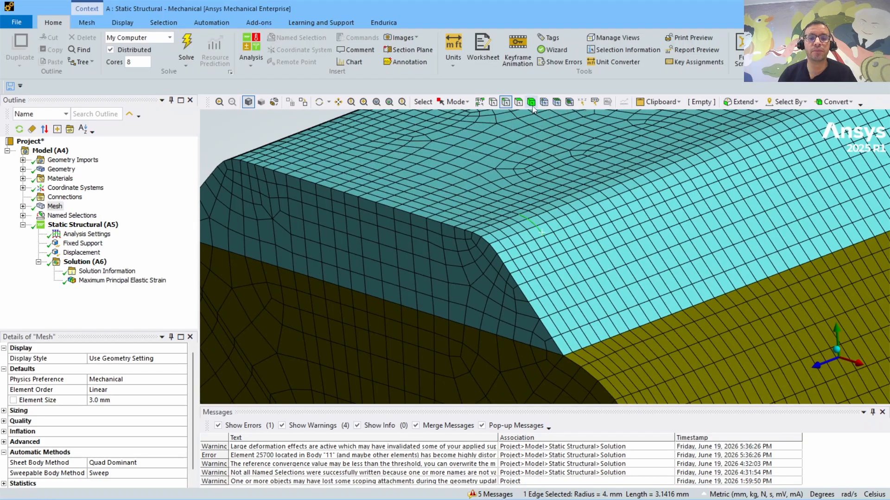
- Pick the small front body of the meshed upper part with body selection, and clear the selection
click(532, 107)
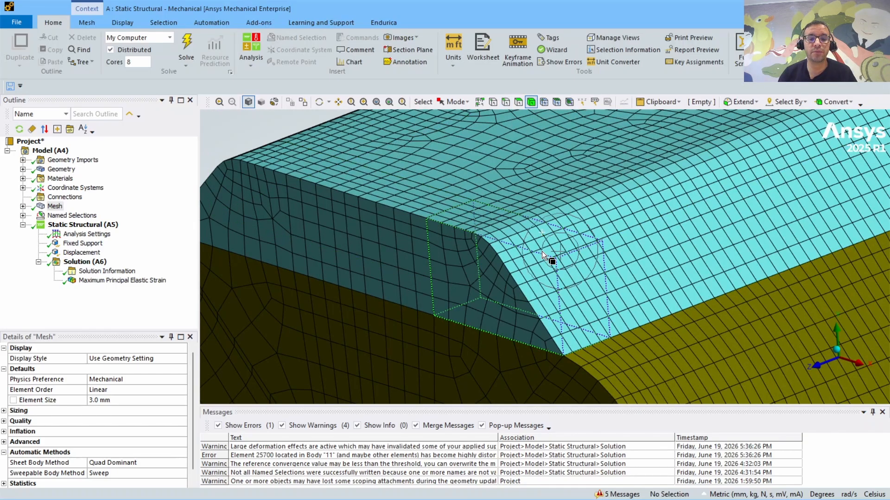
click(541, 251)
click(422, 225)
scroll(513, 228, down, 6)
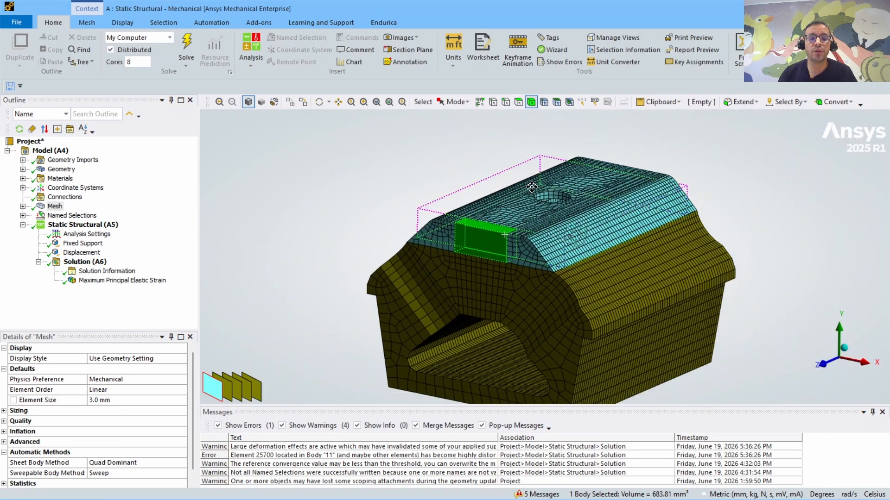
mouse_move(532, 187)
mouse_down()
mouse_move(482, 208)
mouse_move(358, 207)
mouse_up()
click(341, 188)
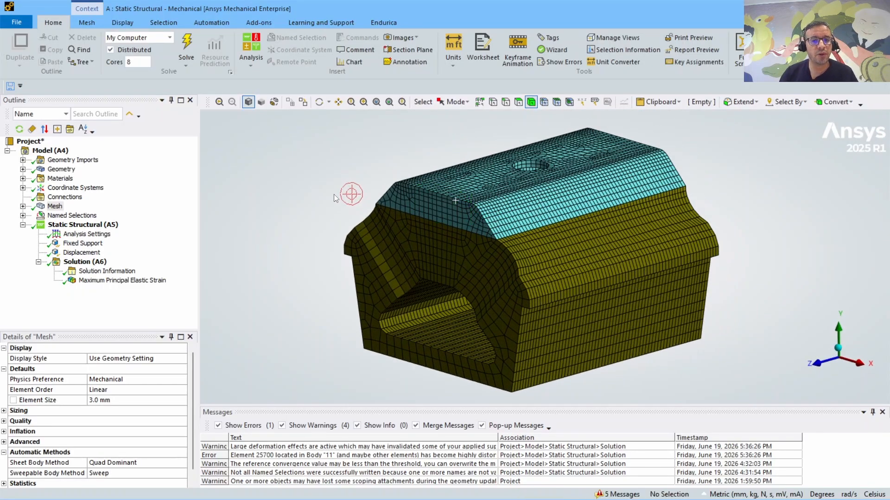
- Expand the mesh controls, inspect the interior mesh with Section Plane5, and turn that section off
click(22, 206)
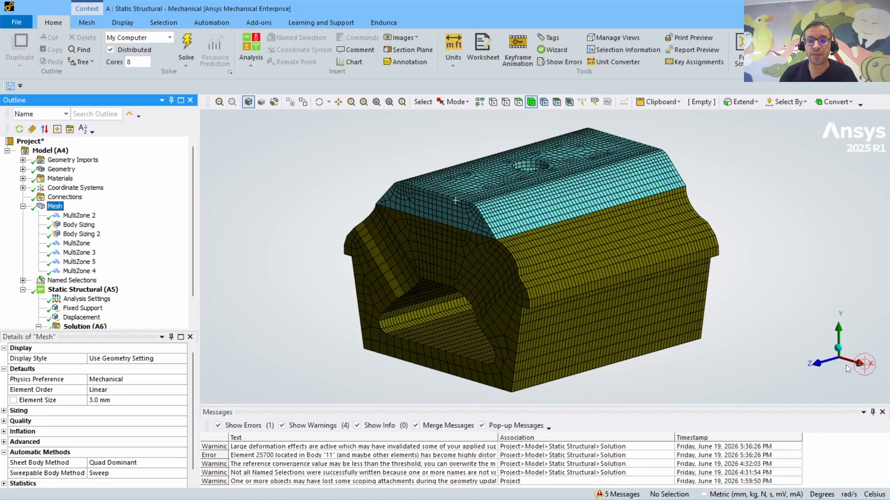
click(858, 368)
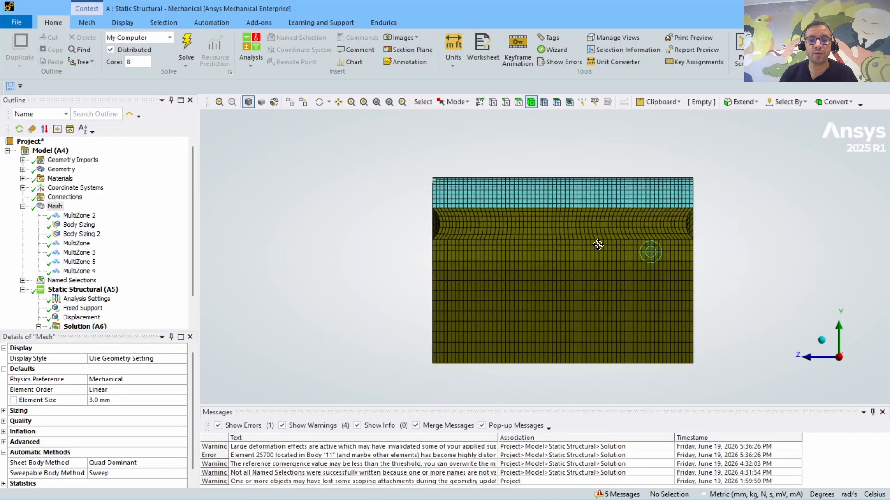
scroll(551, 246, up, 1)
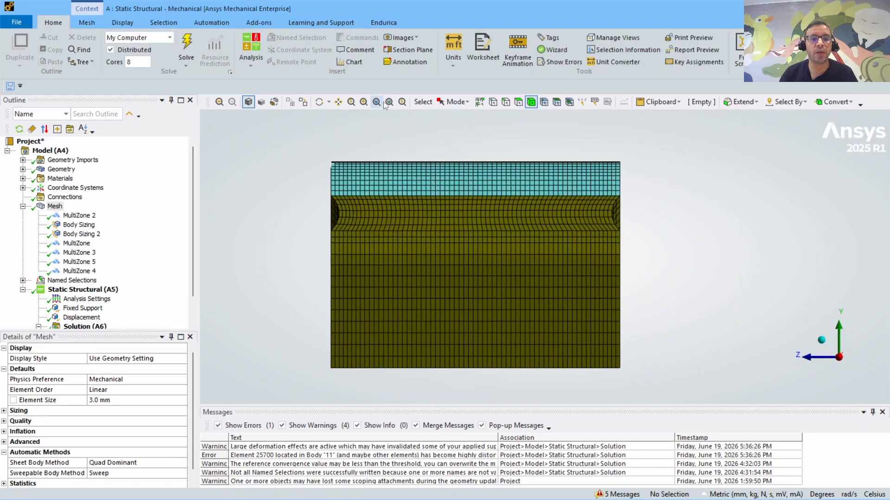
click(418, 49)
drag(450, 149, 330, 207)
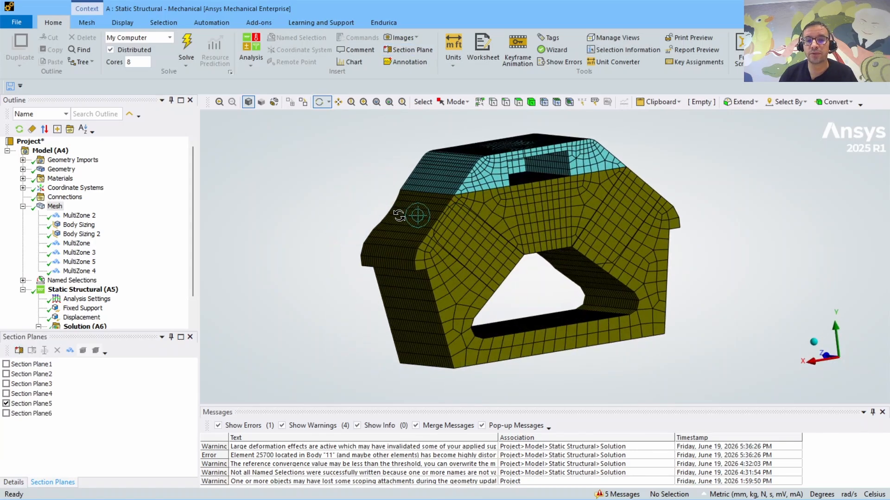
drag(479, 217, 526, 220)
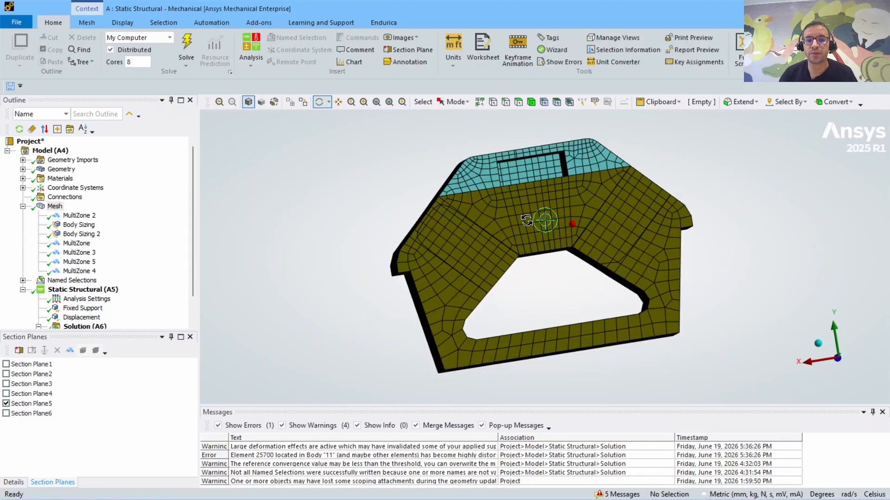
click(6, 404)
drag(369, 214, 431, 205)
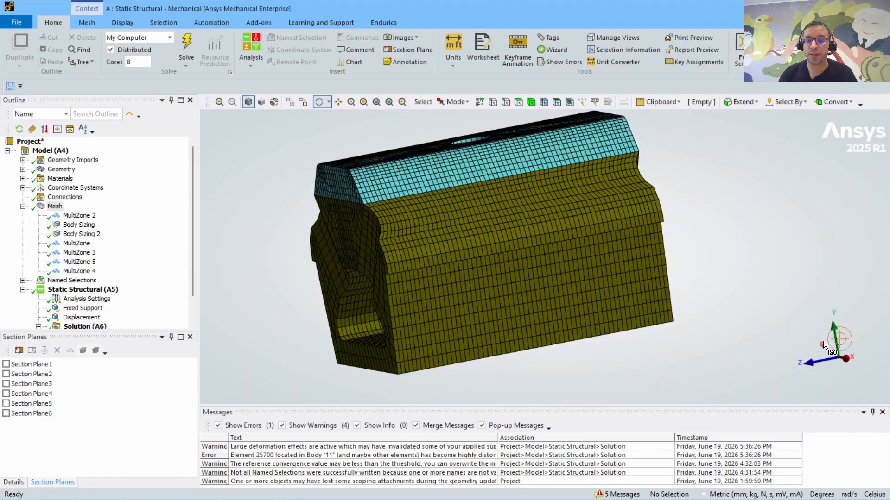
- Inspect the mesh around the hole and inner cavity with Section Plane6, and turn that section off
click(6, 414)
mouse_move(367, 232)
mouse_down()
mouse_move(294, 228)
mouse_move(272, 240)
mouse_move(437, 268)
mouse_move(431, 228)
mouse_move(364, 217)
mouse_move(416, 223)
mouse_move(392, 205)
mouse_up()
scroll(437, 268, up, 4)
drag(492, 180, 570, 168)
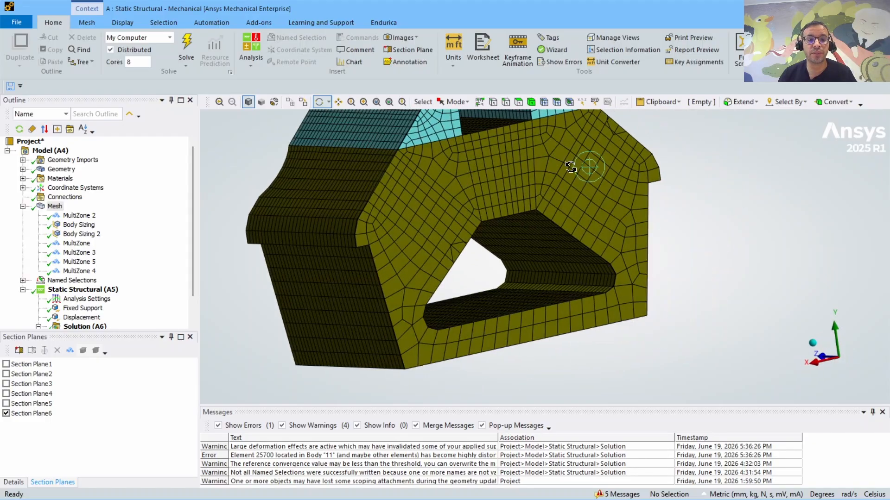
drag(430, 241, 451, 264)
scroll(425, 237, down, 3)
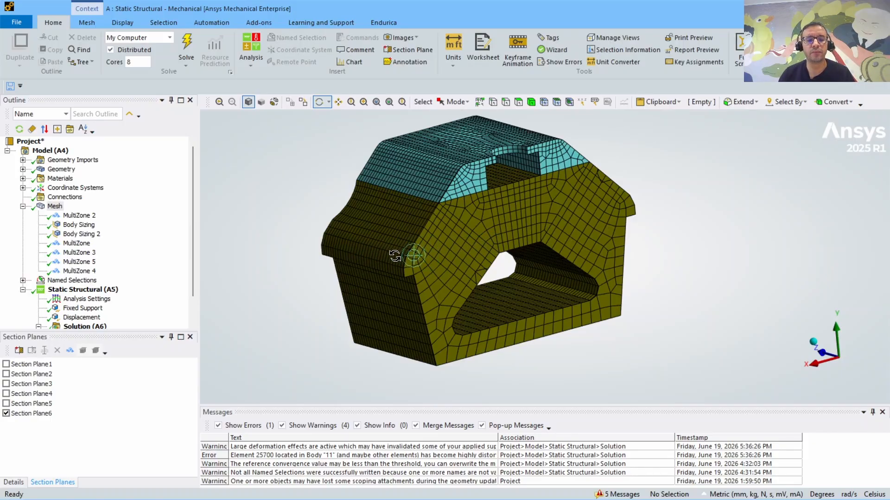
click(6, 414)
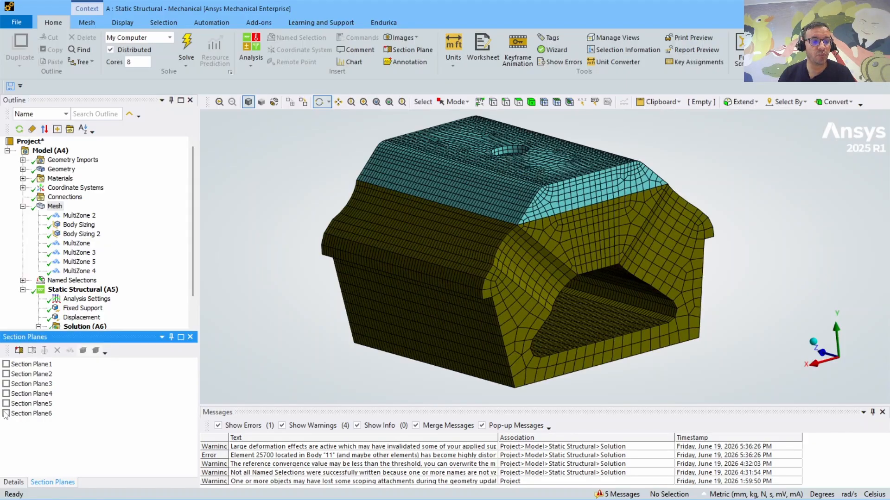
- Collapse the mesh controls and show the Displacement load's details with an enlarged graph and data table
mouse_move(501, 232)
mouse_down()
mouse_move(481, 232)
mouse_move(526, 220)
mouse_move(591, 222)
mouse_move(624, 252)
mouse_move(624, 235)
mouse_move(686, 242)
mouse_move(689, 234)
mouse_move(253, 252)
mouse_up()
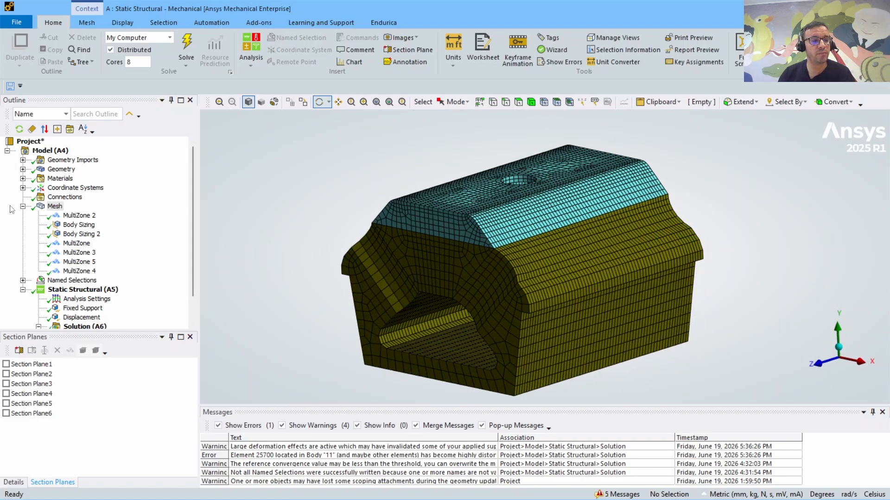
click(22, 207)
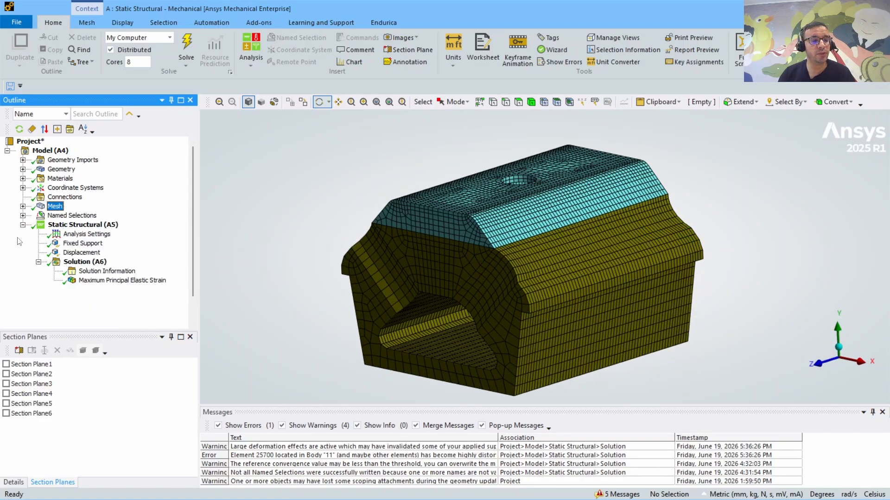
click(74, 253)
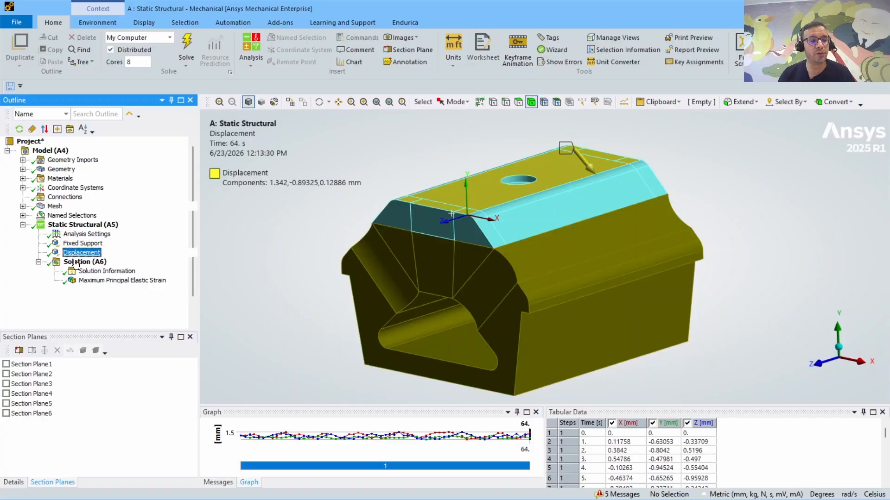
click(190, 338)
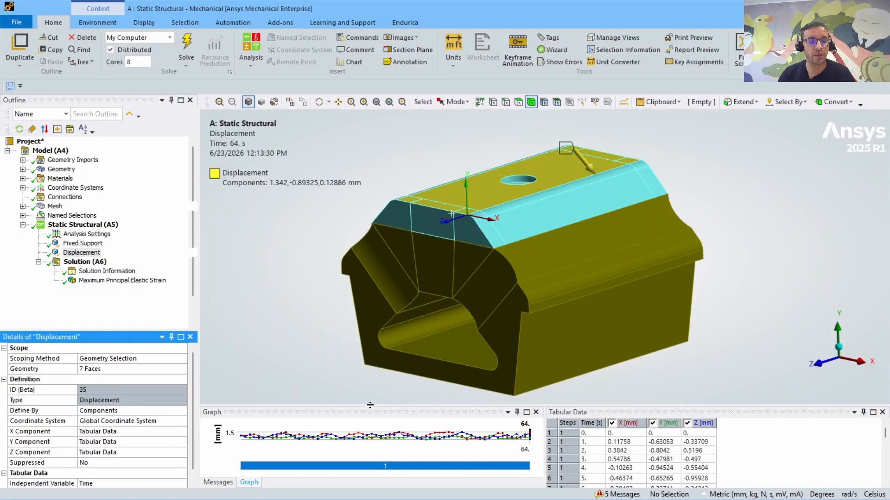
drag(370, 405, 402, 319)
- Review the Solution's solve information and examine the Displacement load's component histories and its placement on the upper part
click(85, 262)
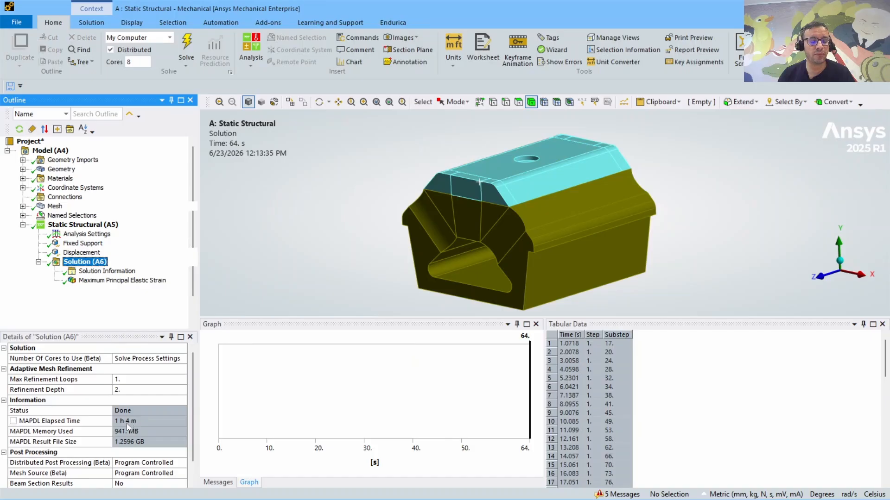
click(76, 252)
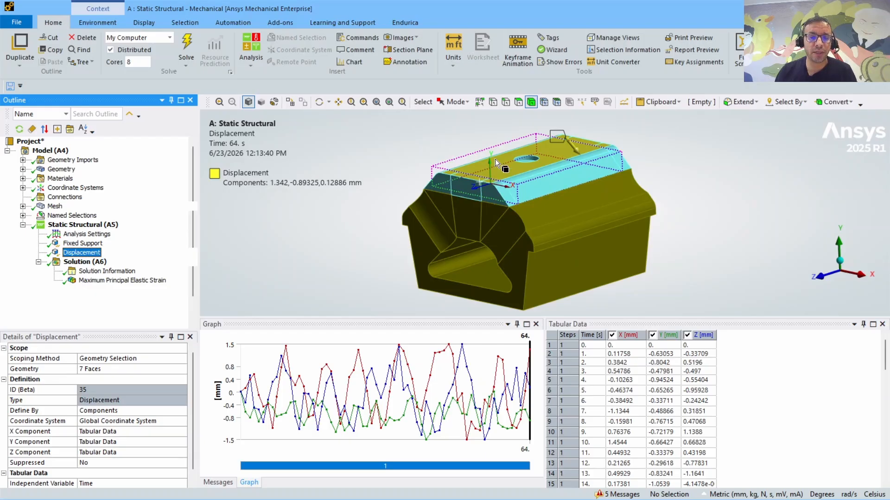
scroll(495, 160, down, 1)
drag(487, 168, 510, 171)
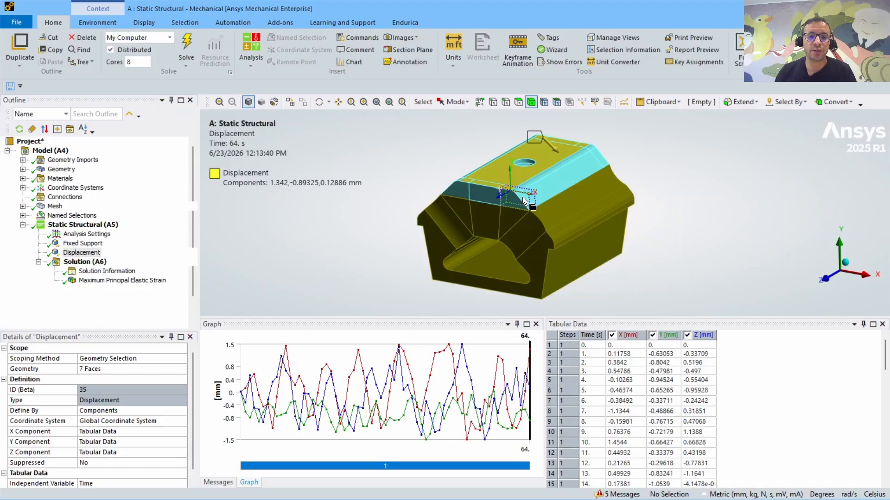
scroll(521, 197, up, 5)
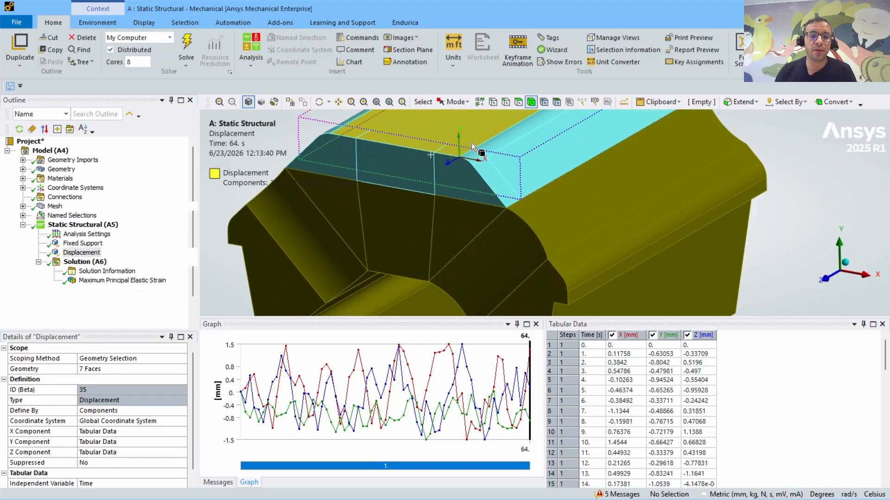
scroll(482, 158, down, 2)
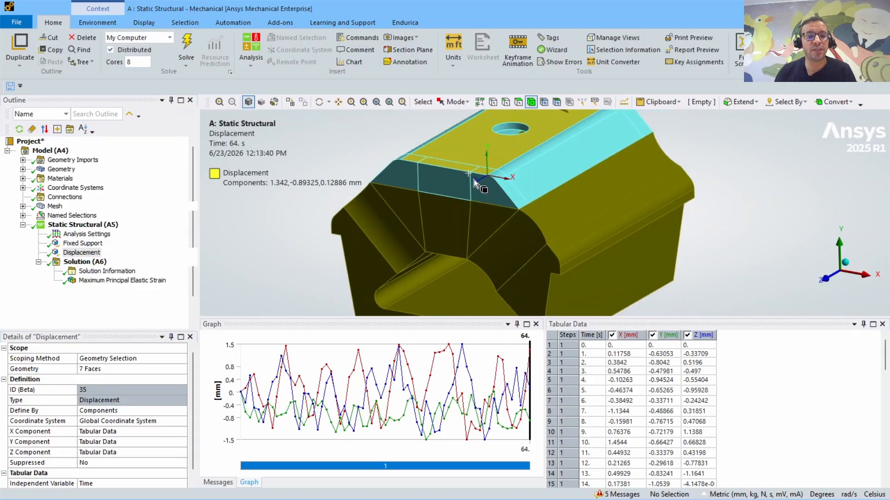
drag(465, 182, 531, 165)
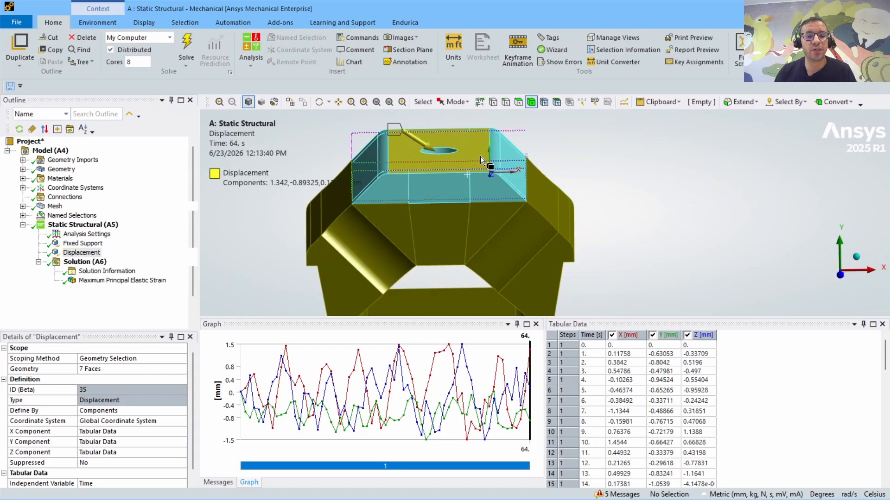
scroll(489, 162, down, 2)
drag(491, 163, 464, 185)
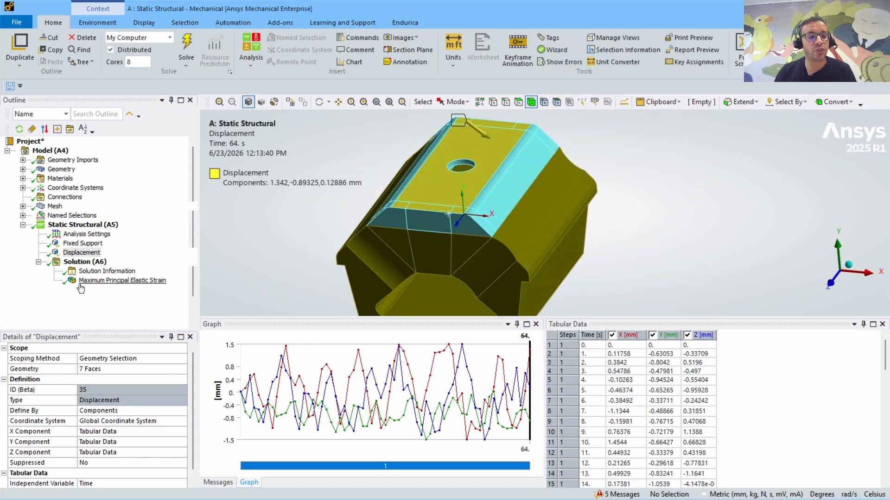
- Display the Maximum Principal Elastic Strain result and enlarge the model area to examine the strain along the upper edges
click(122, 281)
scroll(463, 243, down, 4)
drag(470, 246, 464, 240)
scroll(464, 240, up, 2)
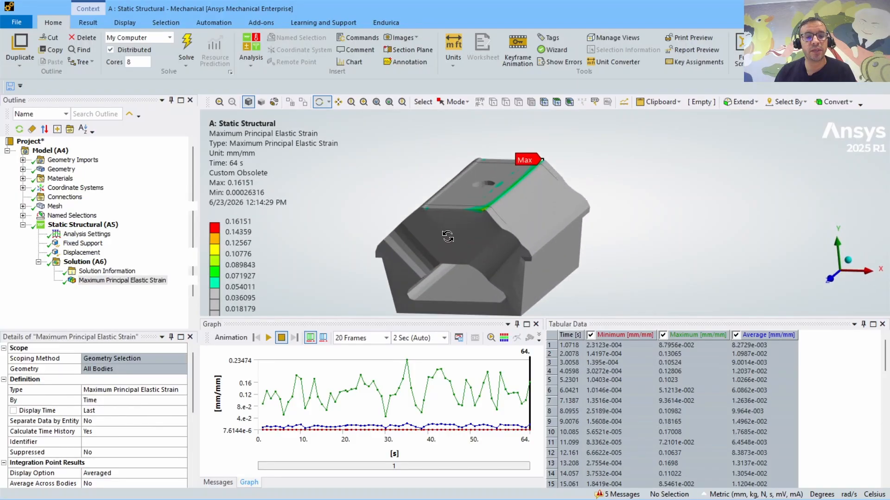
drag(375, 317, 374, 362)
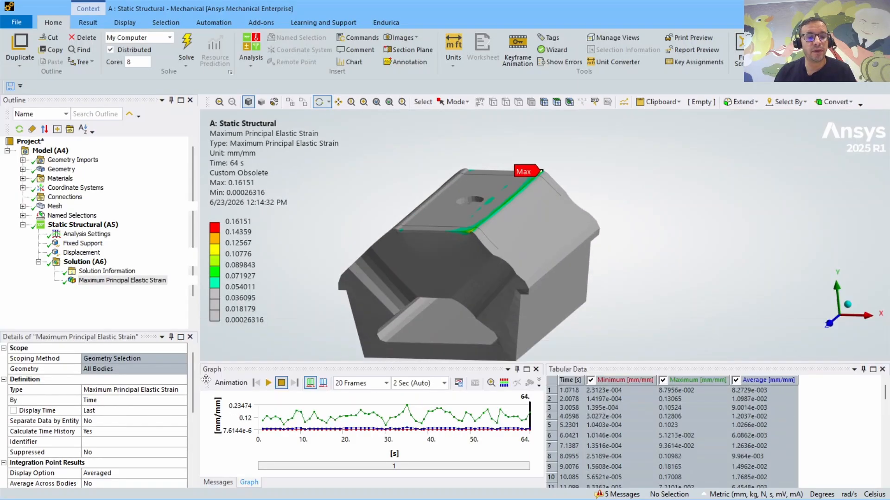
drag(415, 272, 310, 326)
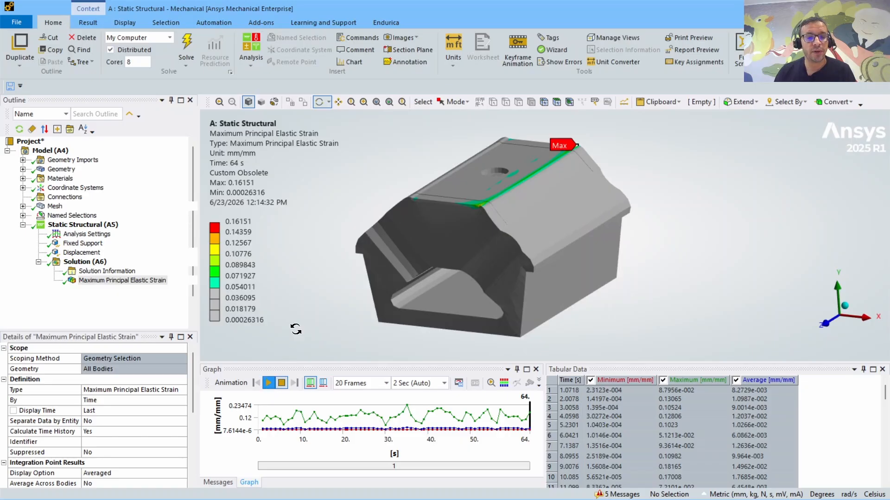
- Play the Maximum Principal Elastic Strain animation, observe the deformation over time, and stop it
click(268, 383)
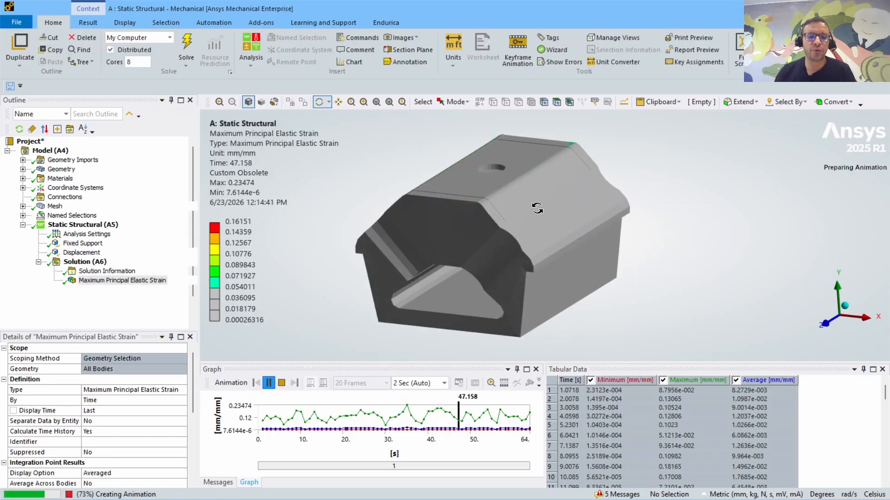
drag(473, 238, 480, 210)
click(281, 384)
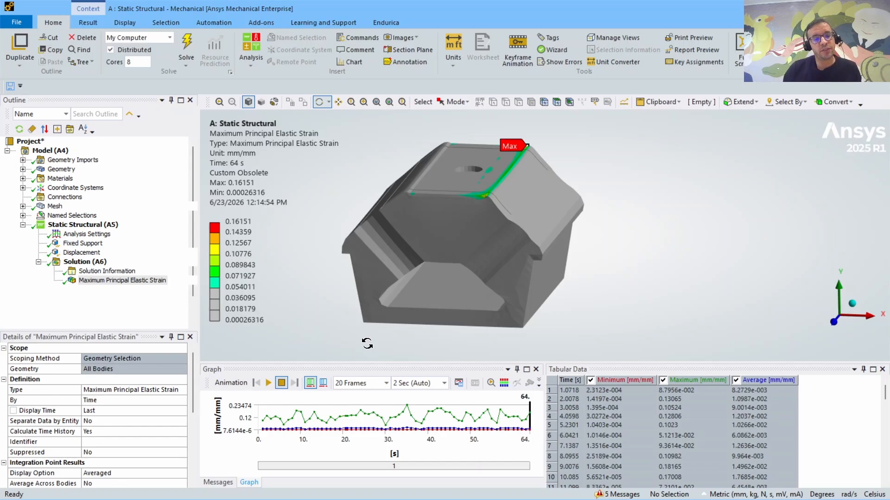
- Return to the Displacement load and view its loaded faces on the model
click(82, 253)
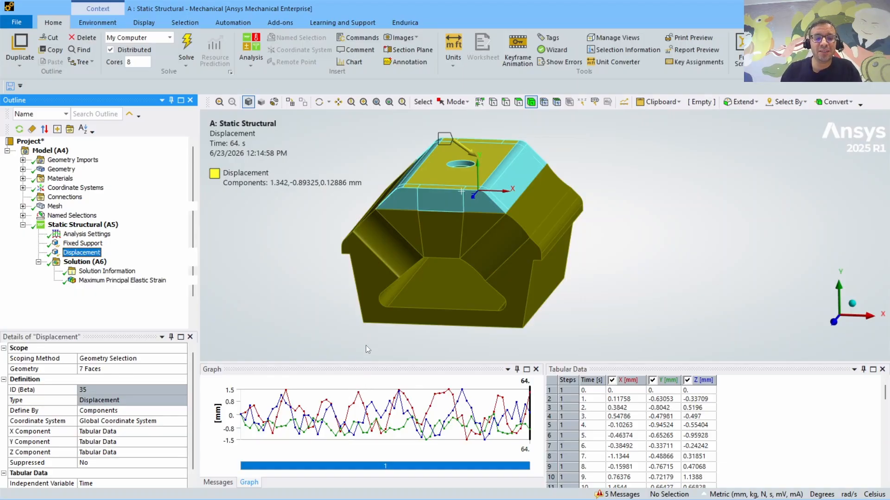
drag(523, 227, 483, 233)
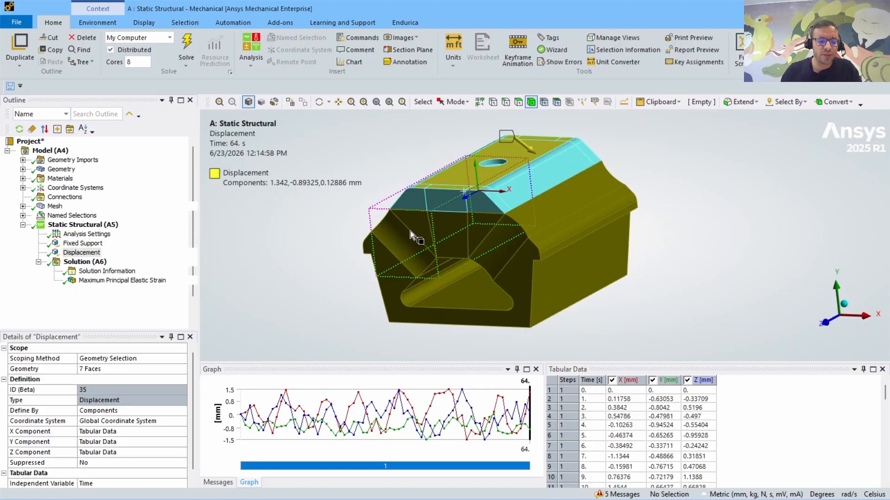
- Switch to the RoadLoad workbook in Excel and view the last rows of its three data columns
key(alt+Tab)
key(alt+Tab)
key(alt+Tab)
key(alt+Tab)
key(alt+Tab)
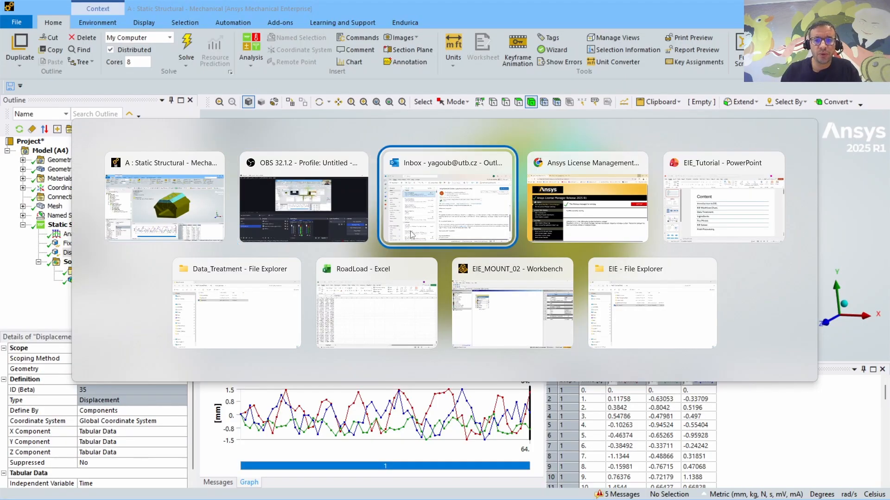
key(Escape)
key(alt+Tab)
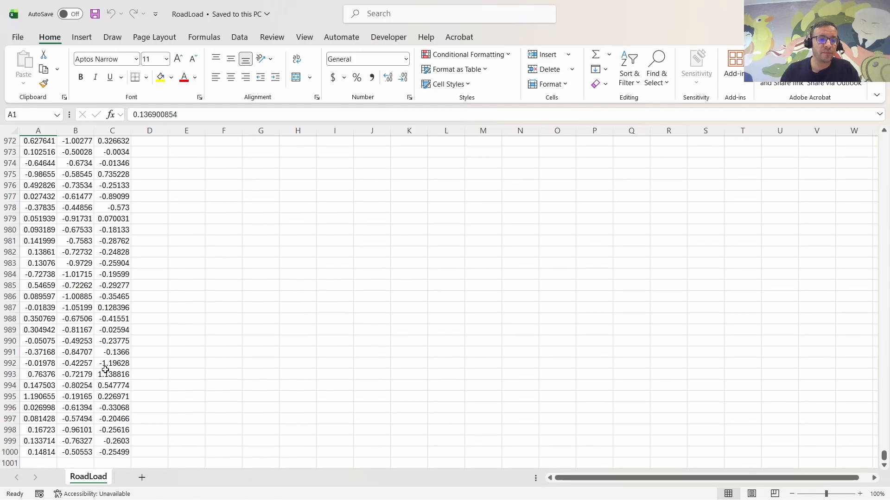
- Return to Mechanical and compare the Displacement load's tabular data, through its last time row, with the RoadLoad workbook in Excel
key(alt+Tab)
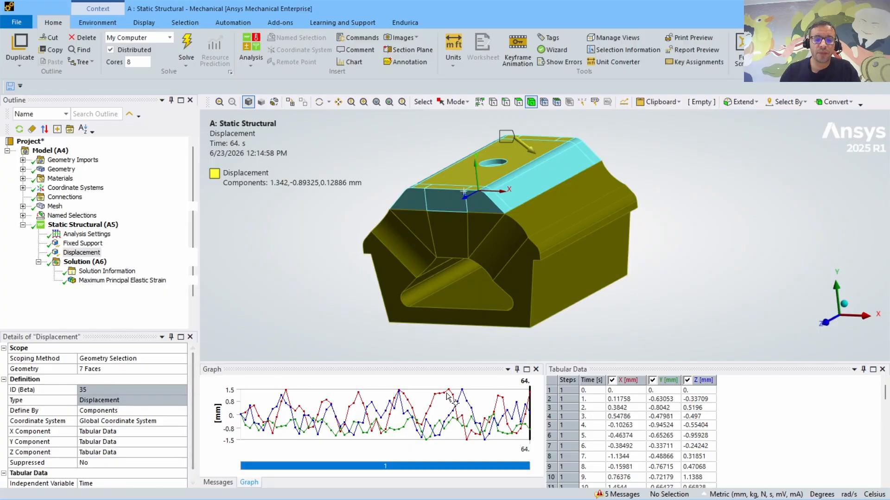
click(641, 414)
scroll(641, 418, down, 18)
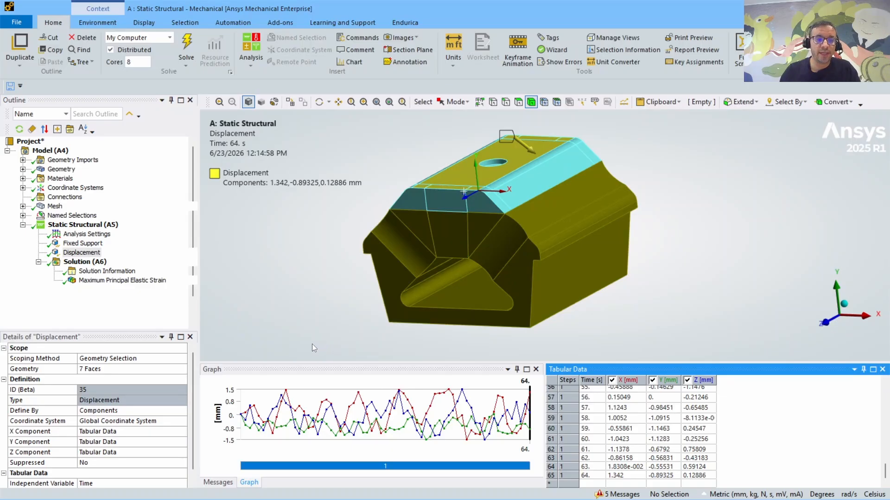
key(alt+Tab)
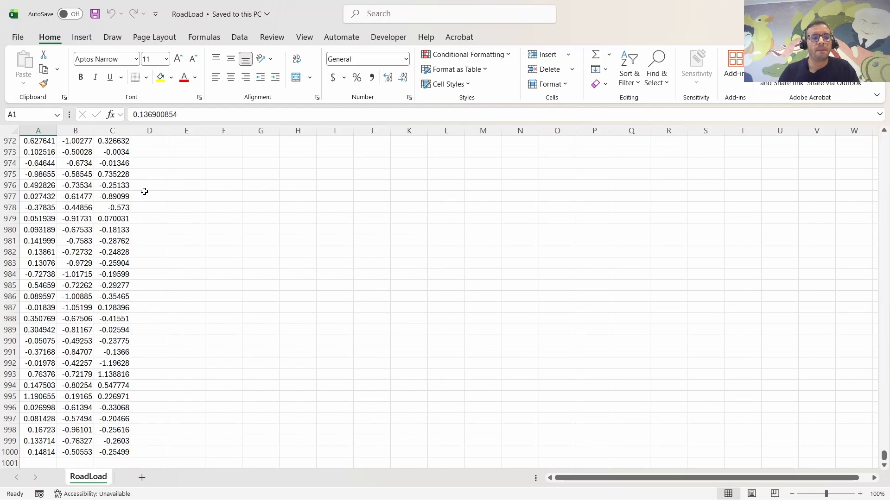
key(alt+Tab)
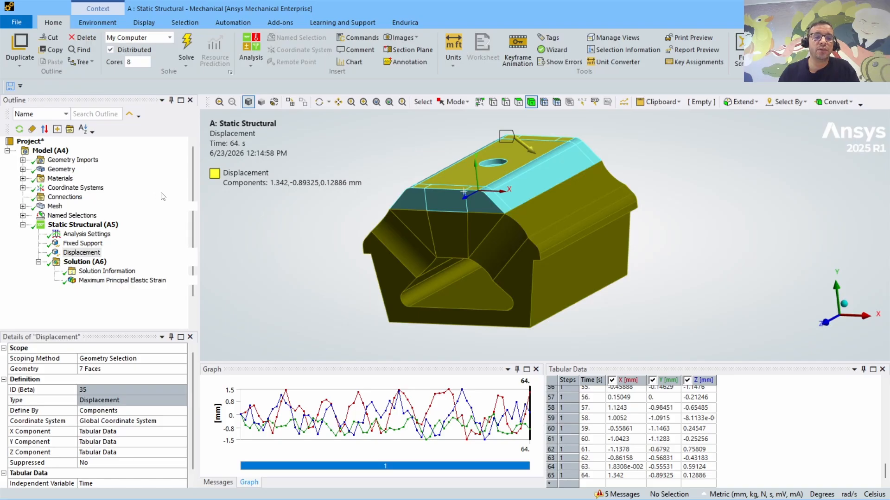
key(alt+Tab)
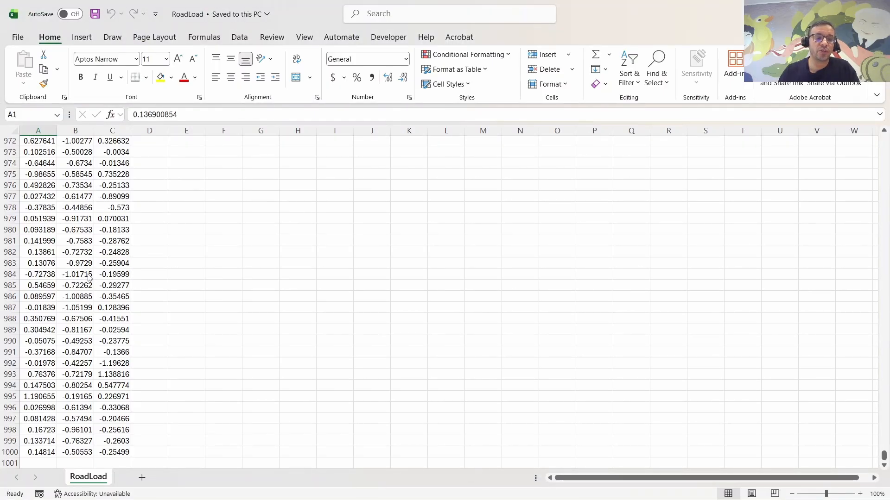
key(alt+Tab)
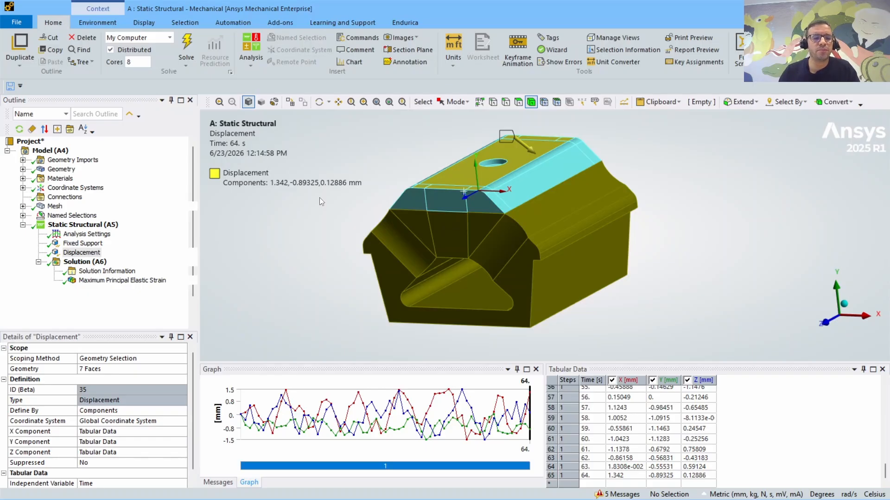
drag(629, 219, 607, 222)
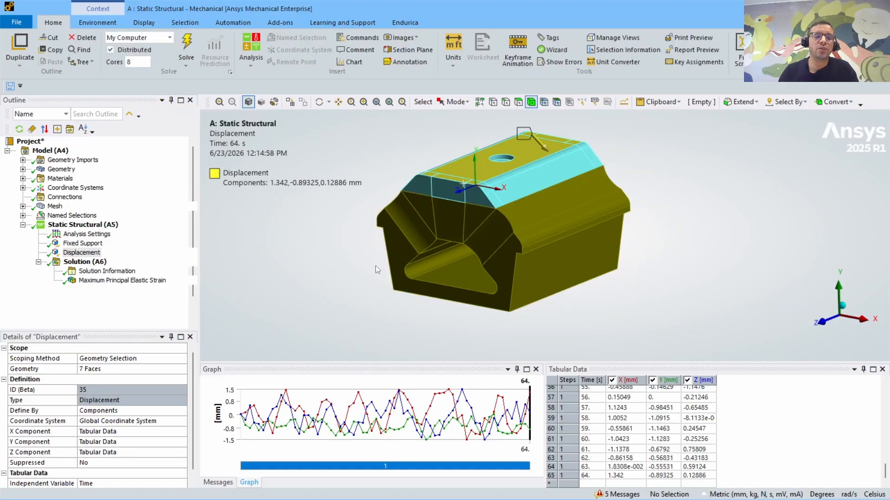
drag(376, 266, 357, 281)
key(alt+Tab)
key(alt+Tab)
key(alt+Tab)
key(alt+Tab)
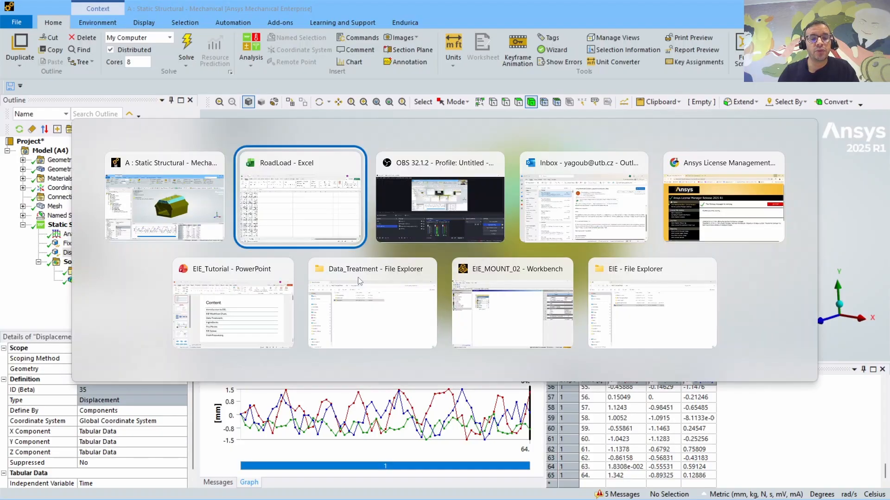
key(alt+Tab)
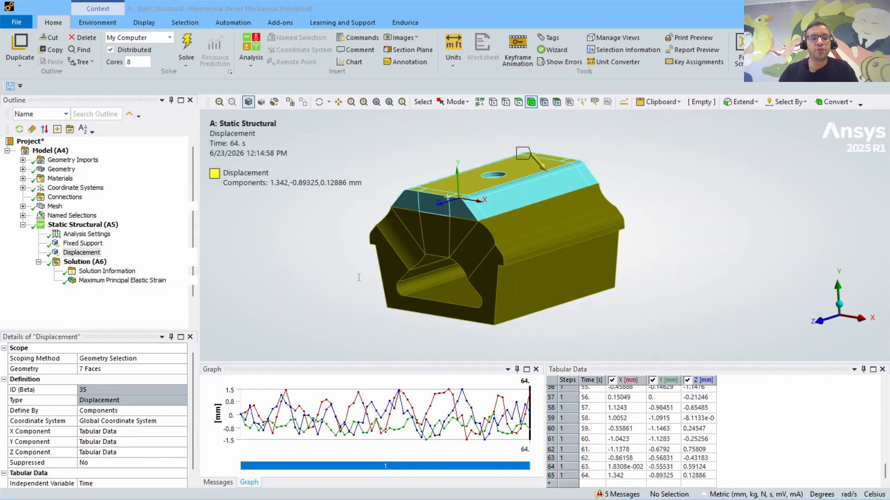
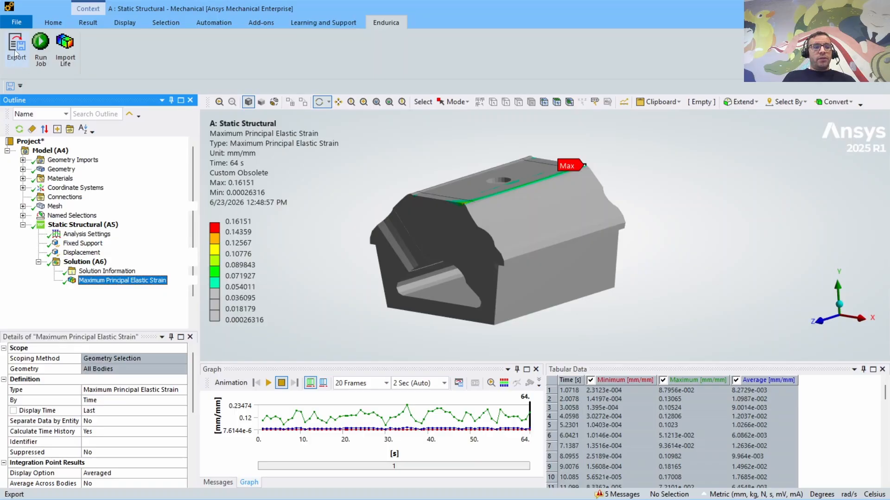
- Open the Endurica export window, review the available element sets, and close it without exporting
click(16, 46)
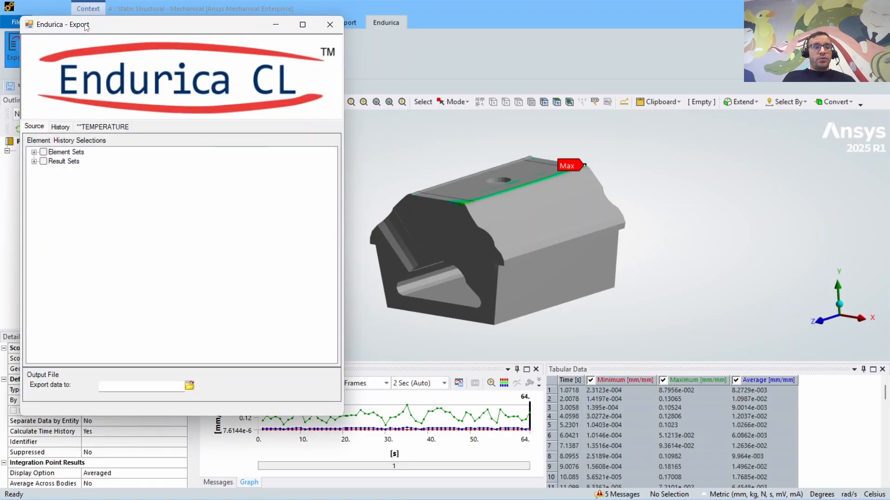
drag(87, 27, 113, 37)
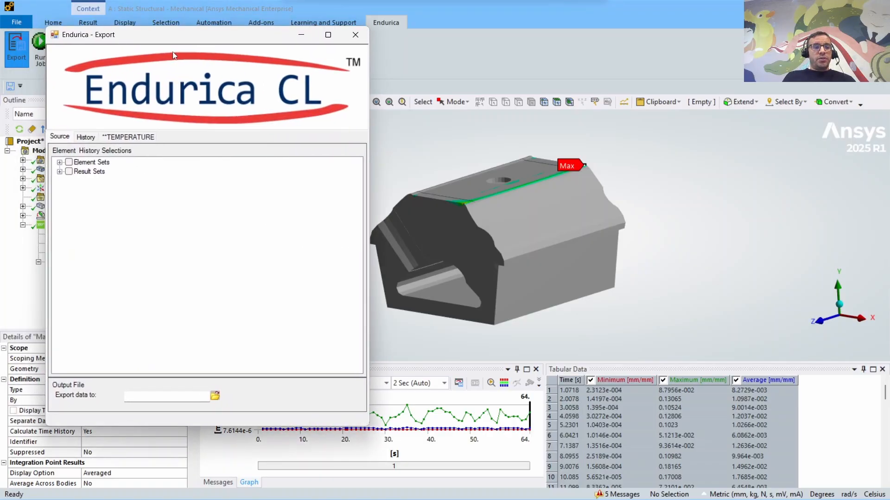
click(59, 163)
scroll(116, 251, down, 15)
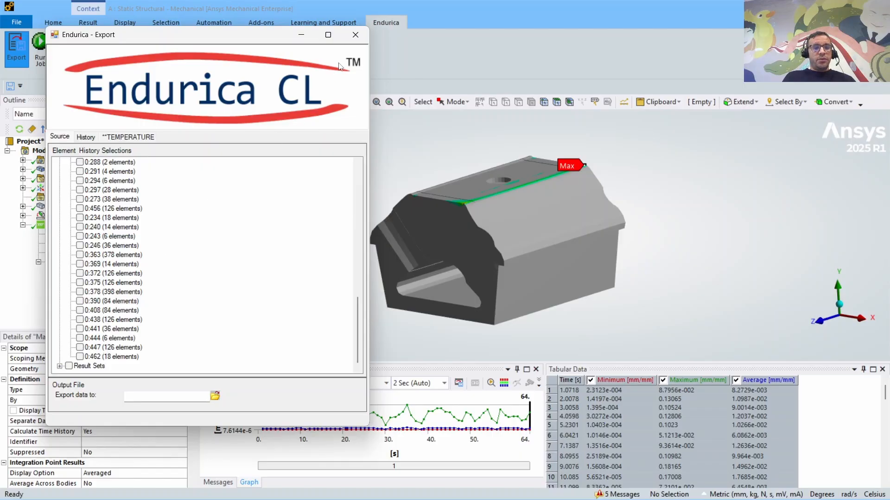
click(356, 36)
- Show the Displacement load's component table and examine its rows through the final time point
click(81, 252)
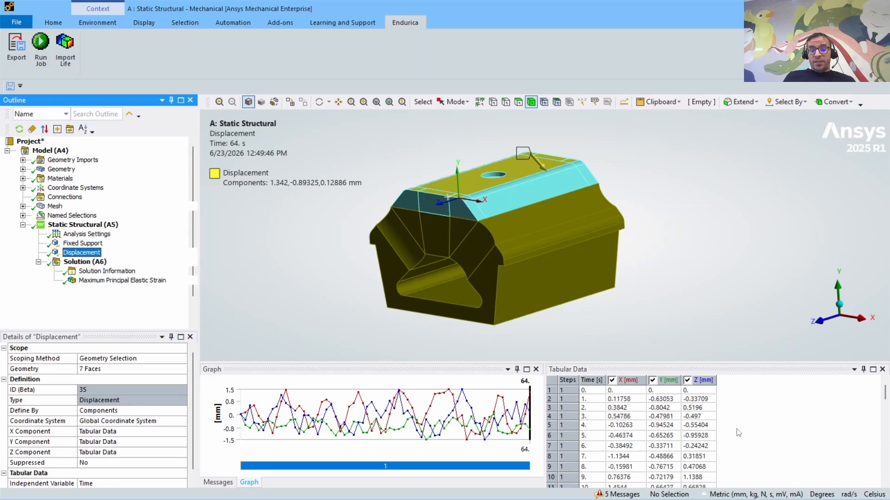
click(738, 433)
scroll(652, 456, down, 10)
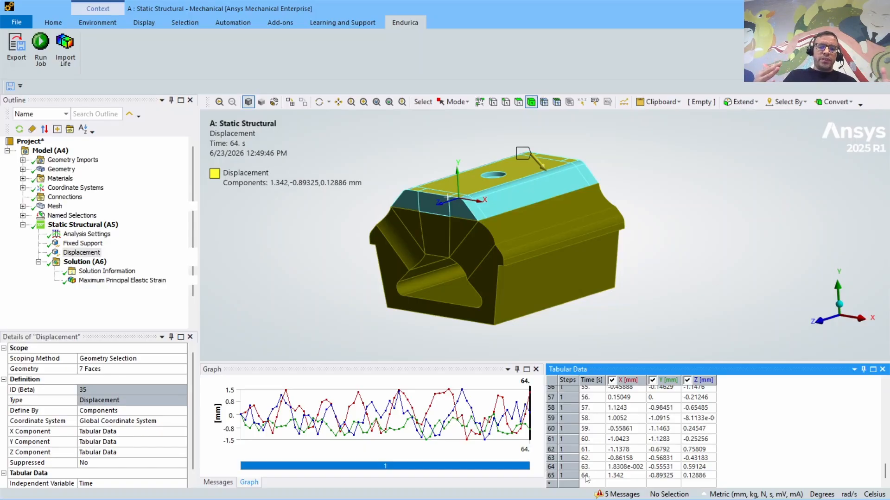
- Review the Analysis Settings, including the step controls and the output controls for how results are stored
click(93, 235)
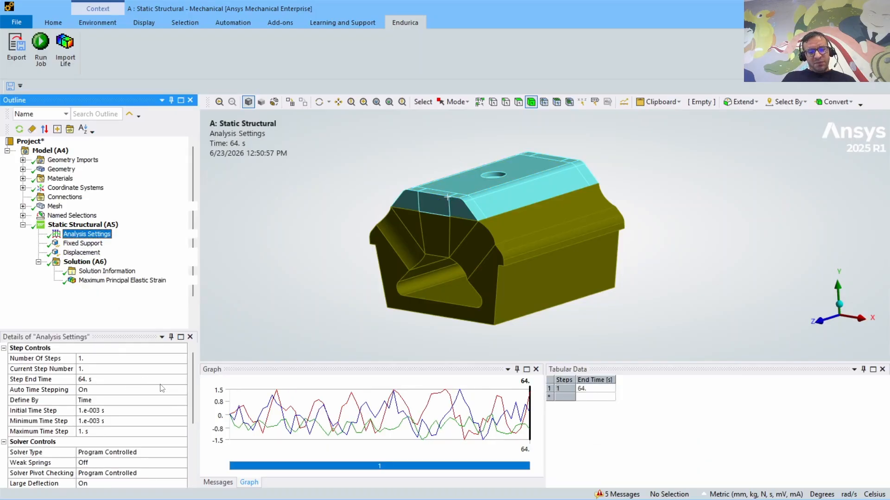
scroll(155, 426, down, 3)
scroll(155, 426, down, 1)
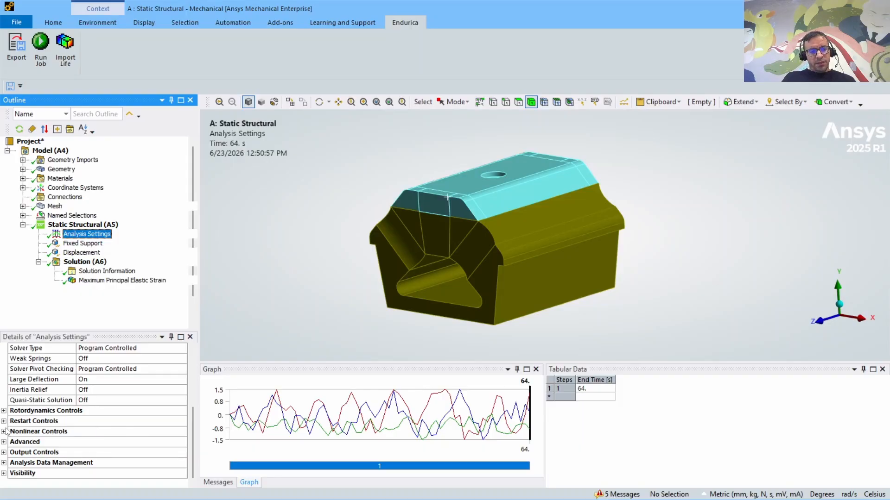
click(4, 453)
scroll(77, 467, down, 5)
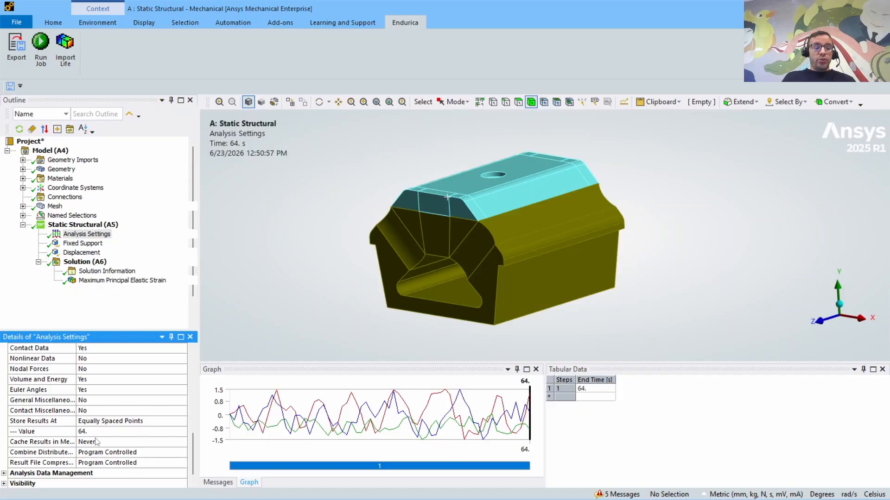
- Reopen the Endurica export window, review the list of result sets and their times, and close it
click(16, 46)
scroll(107, 214, down, 14)
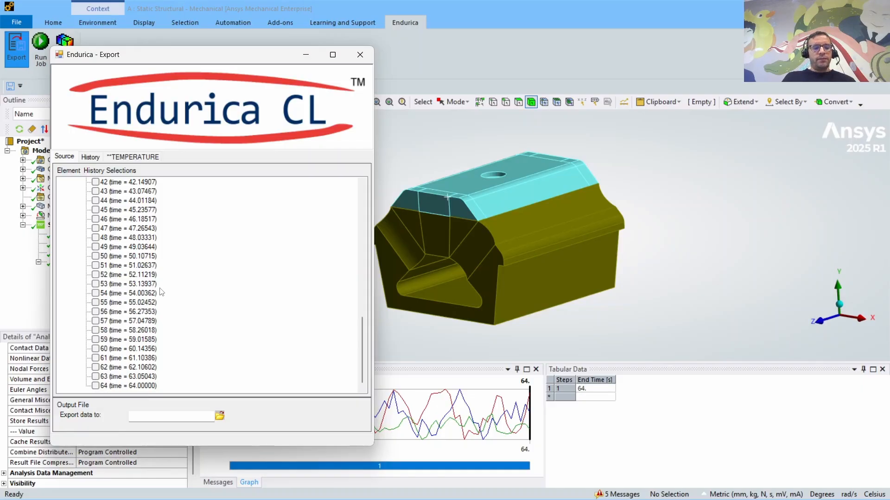
click(360, 54)
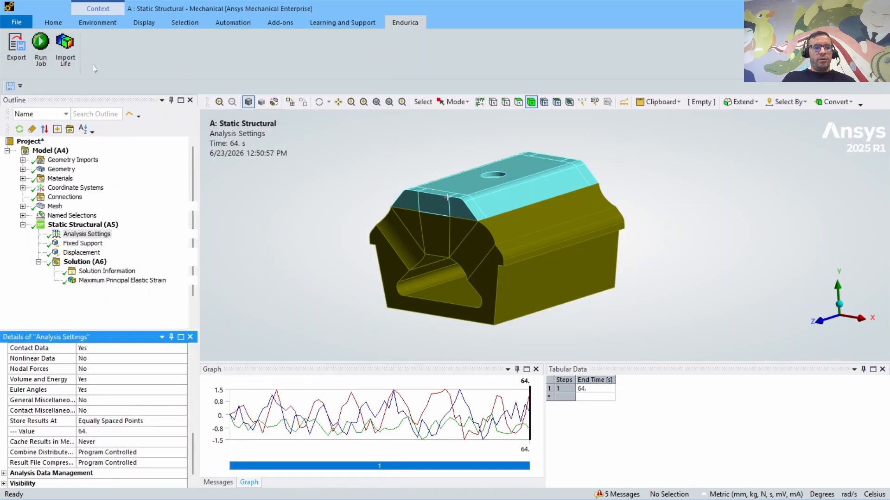
- Open the Endurica export and include all Static Structural result sets and all element sets
click(16, 47)
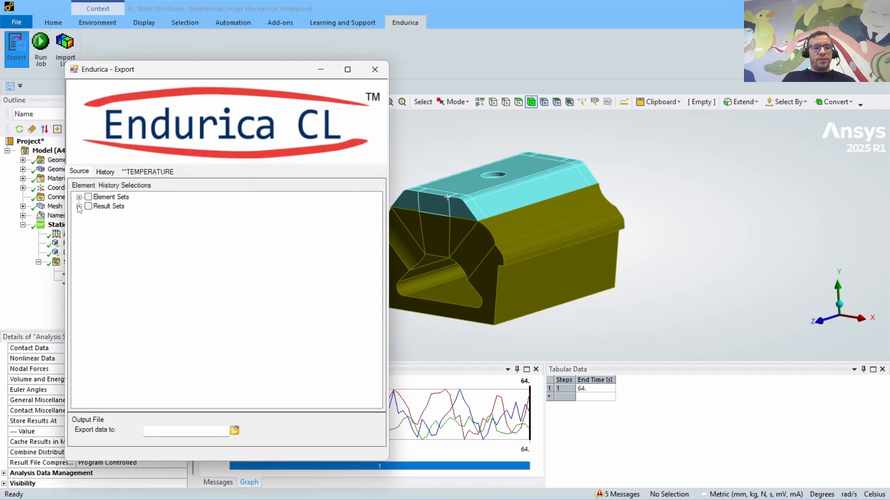
click(78, 206)
click(89, 216)
scroll(138, 373, down, 12)
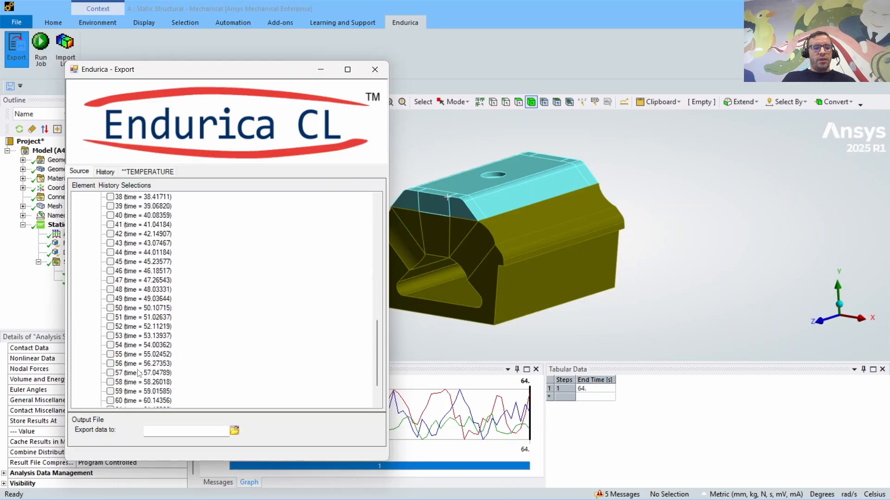
scroll(138, 287, up, 12)
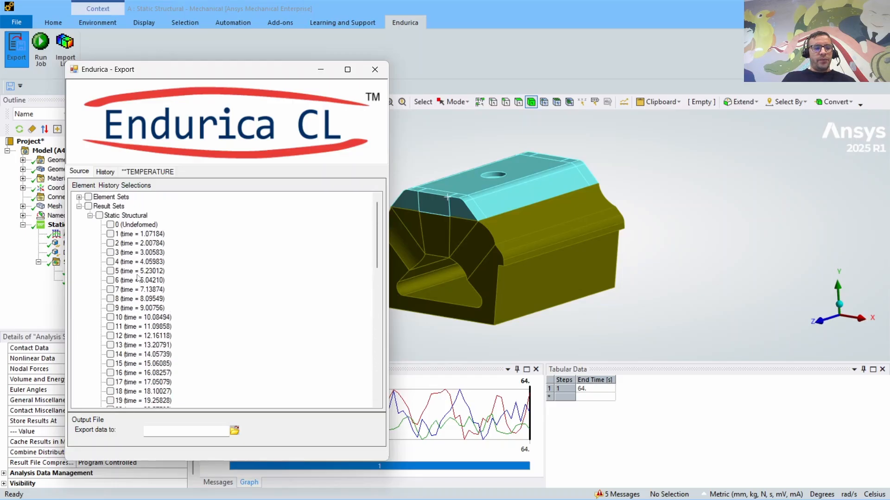
click(89, 207)
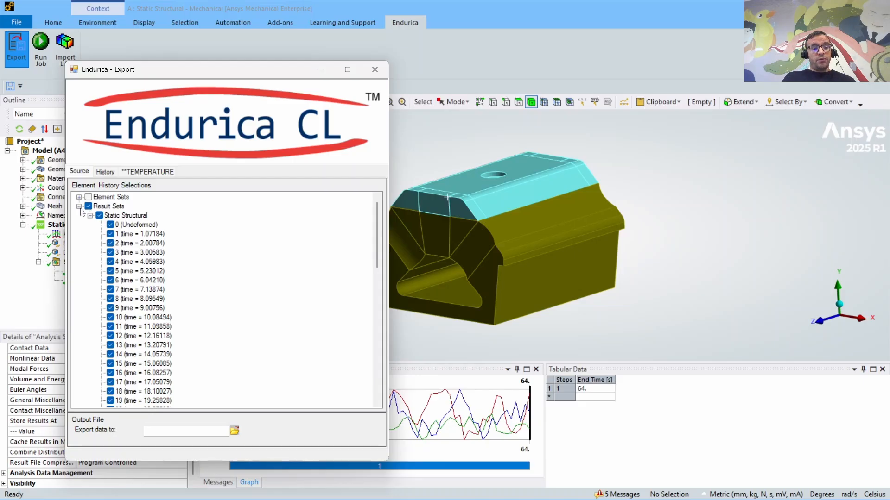
click(80, 207)
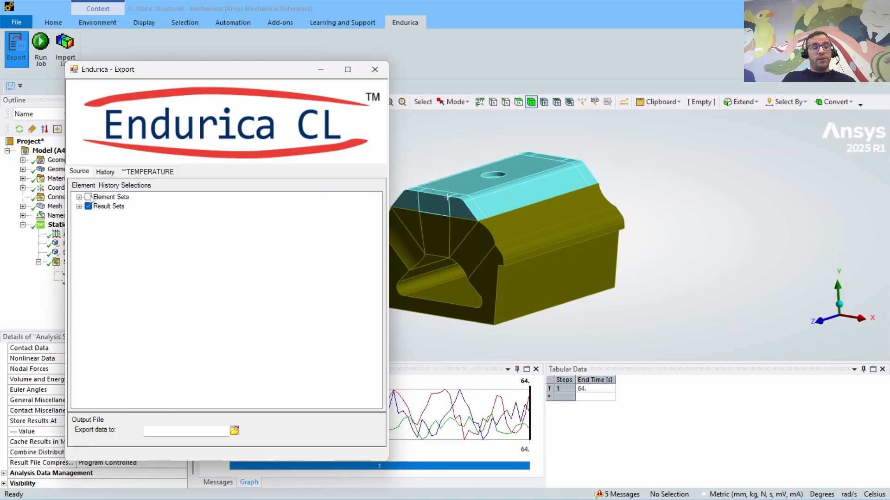
click(88, 198)
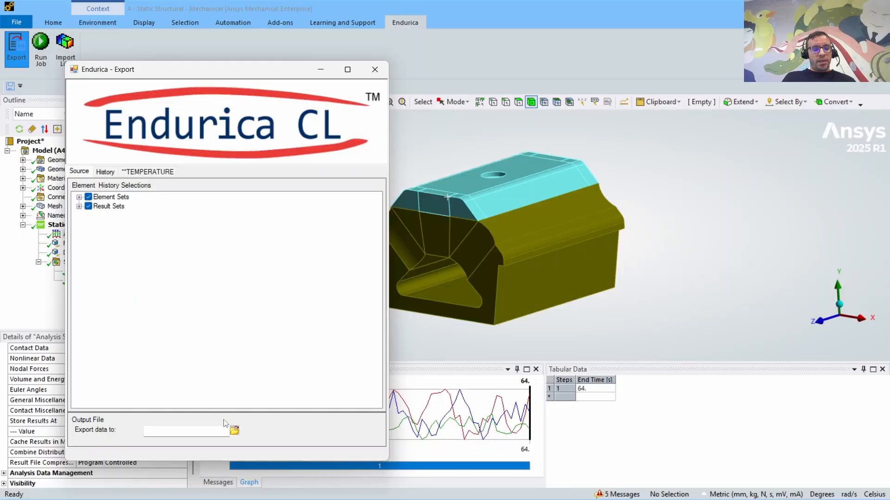
- Choose the export's output location, browsing to the EIE_MOUNT_02 folder under Desktop, MESH_ENGINEERING, EIE and EIE_Transmission_Mount
click(235, 431)
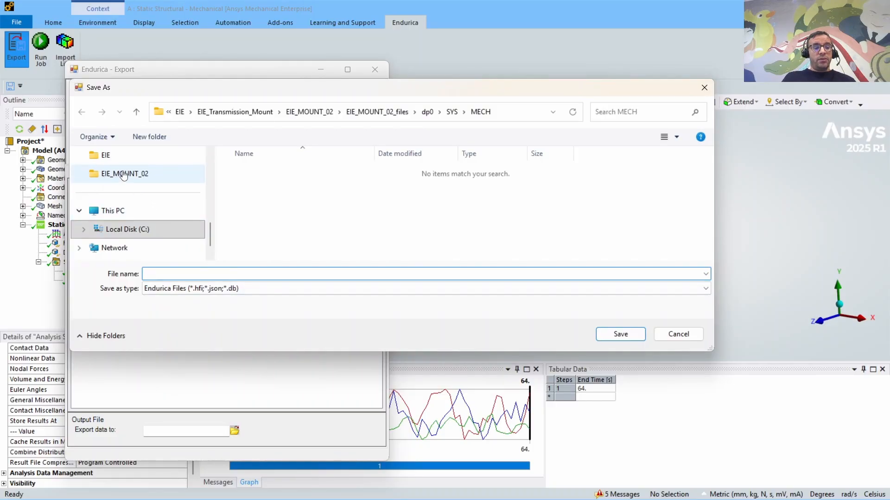
scroll(131, 218, up, 2)
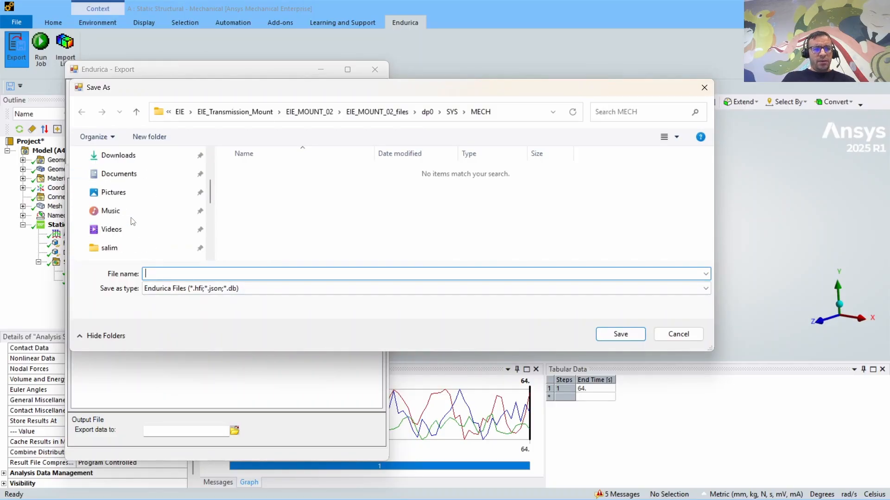
scroll(133, 223, up, 3)
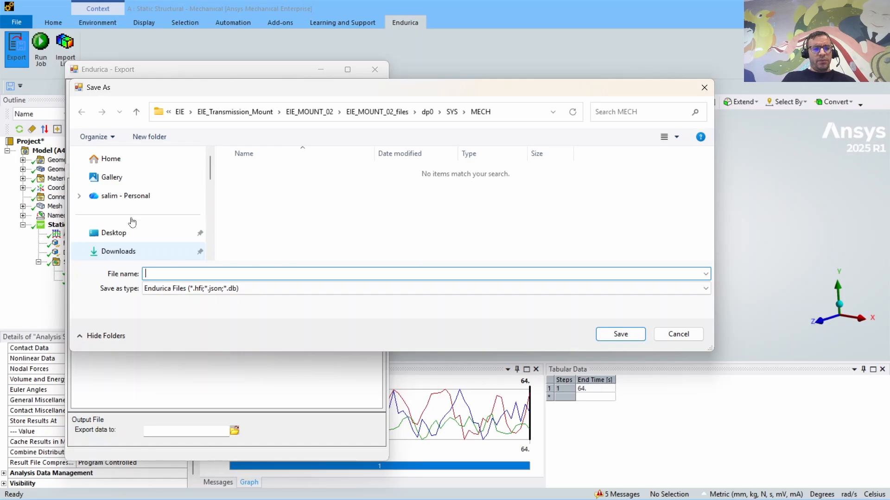
scroll(132, 220, down, 3)
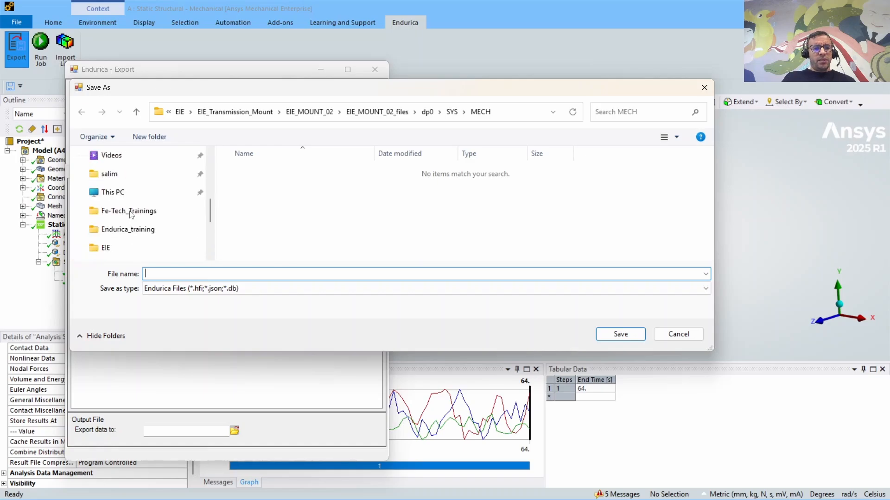
scroll(124, 202, up, 2)
scroll(125, 202, down, 4)
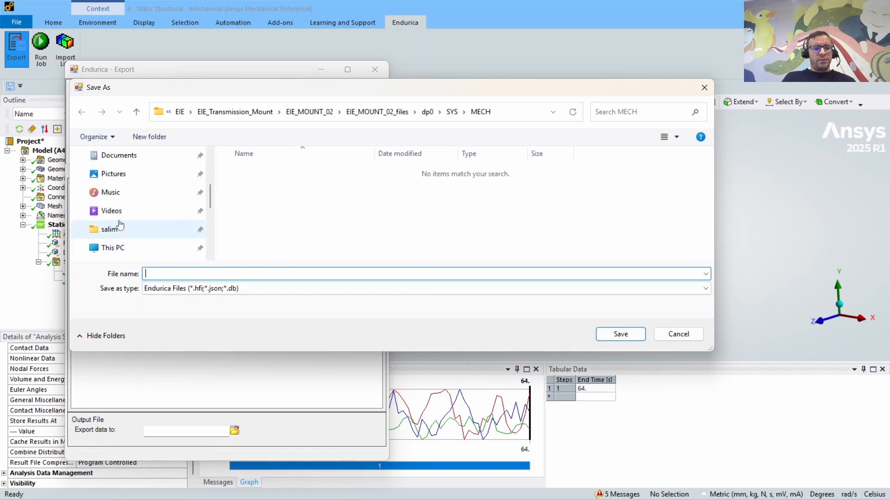
scroll(135, 222, up, 3)
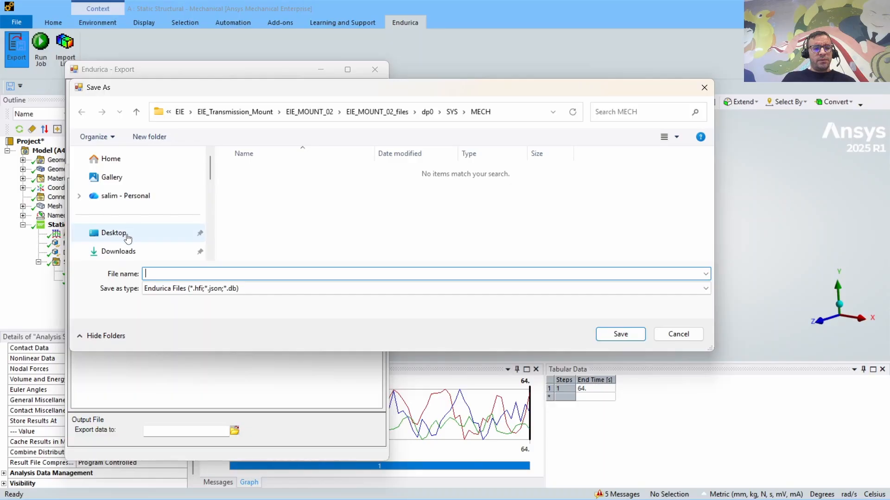
click(128, 233)
double_click(518, 168)
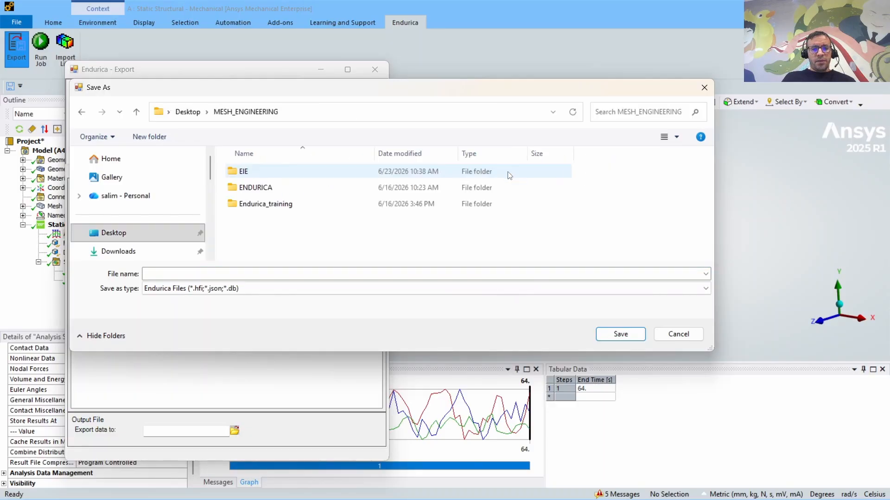
double_click(278, 172)
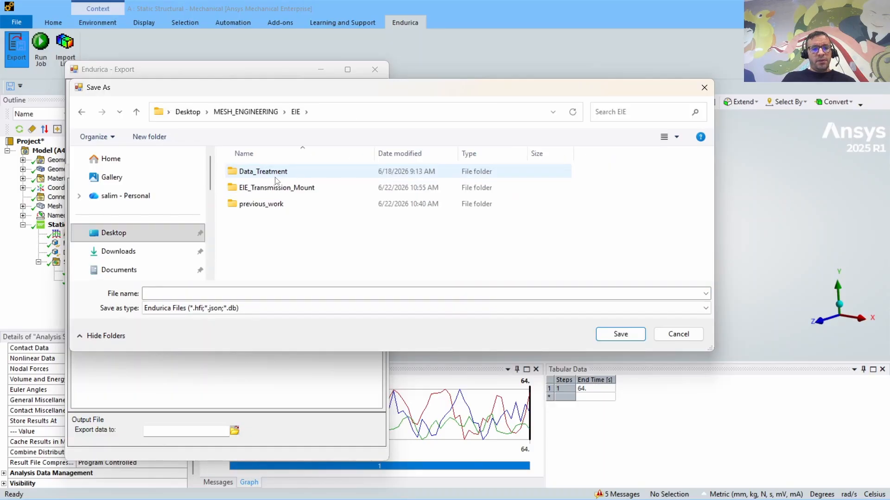
double_click(274, 187)
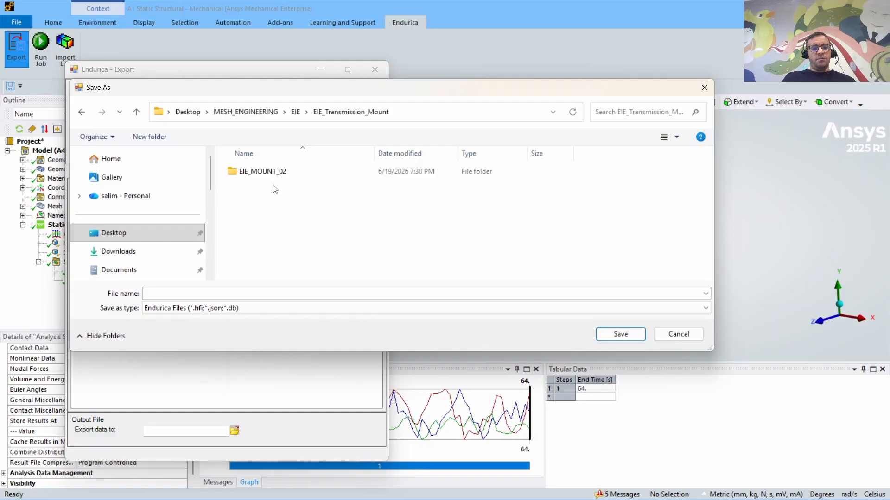
double_click(267, 175)
- Set the existing T_M_EIE.ki file as the export's output file and accept replacing it
click(259, 190)
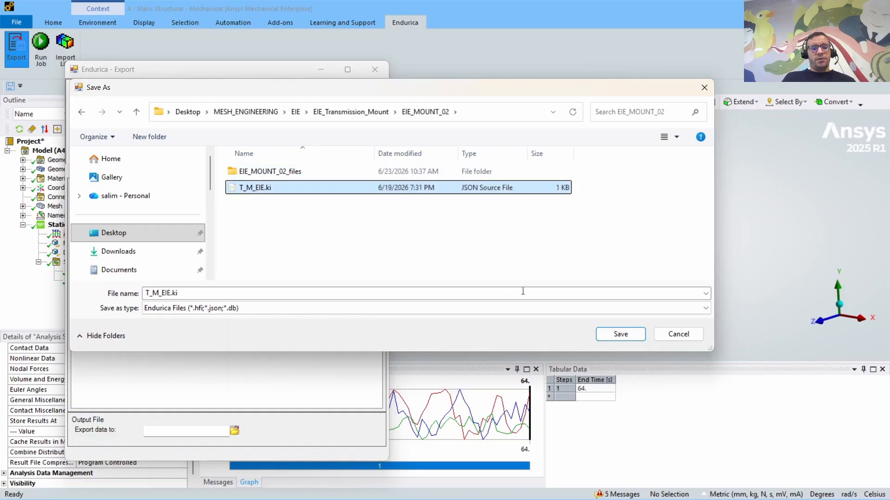
click(616, 334)
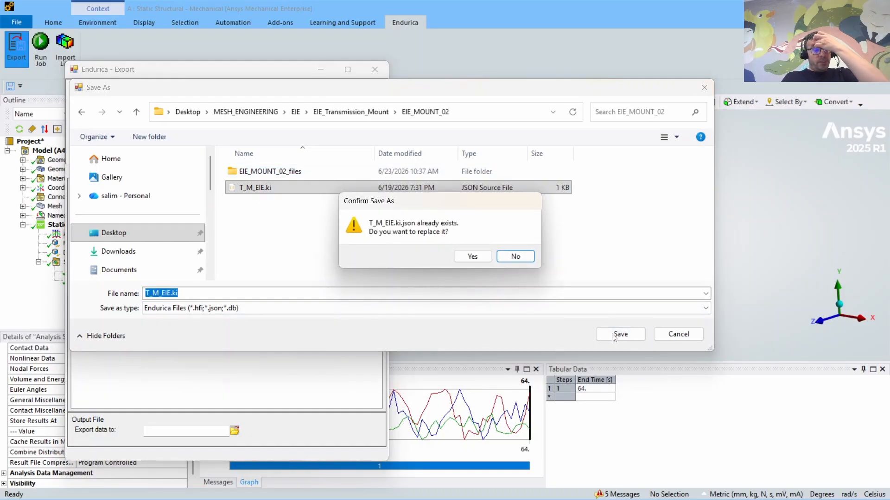
click(474, 255)
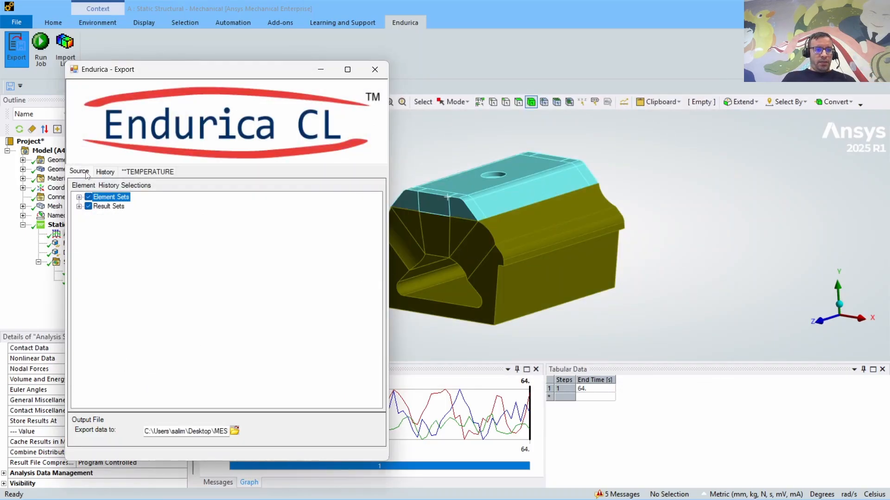
- Configure the export's history data as a 3D Bulk model with a Period of 64
click(100, 174)
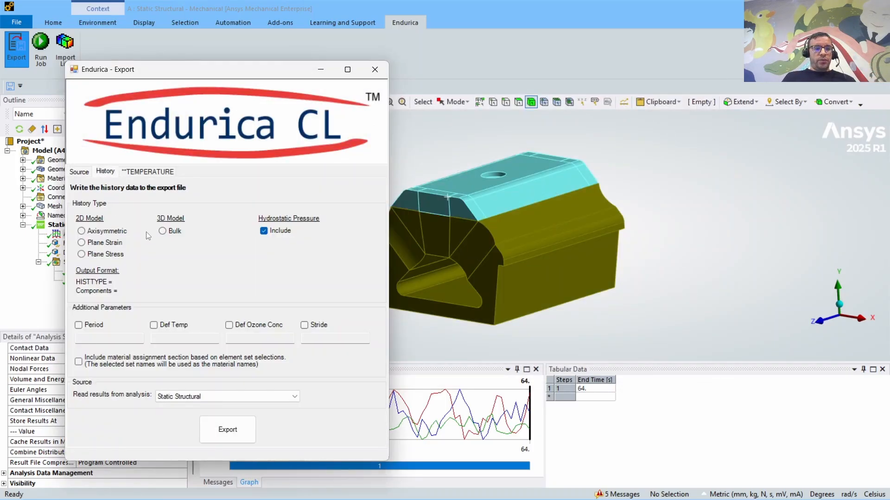
click(163, 232)
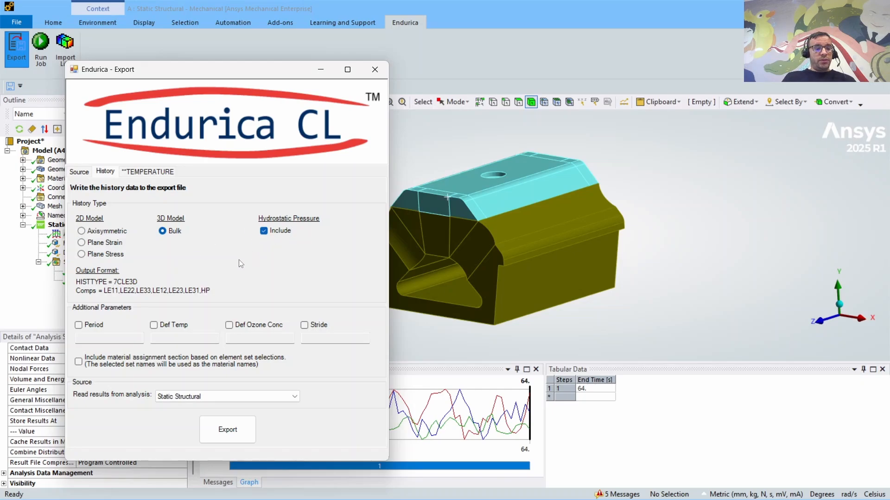
click(79, 325)
text(64)
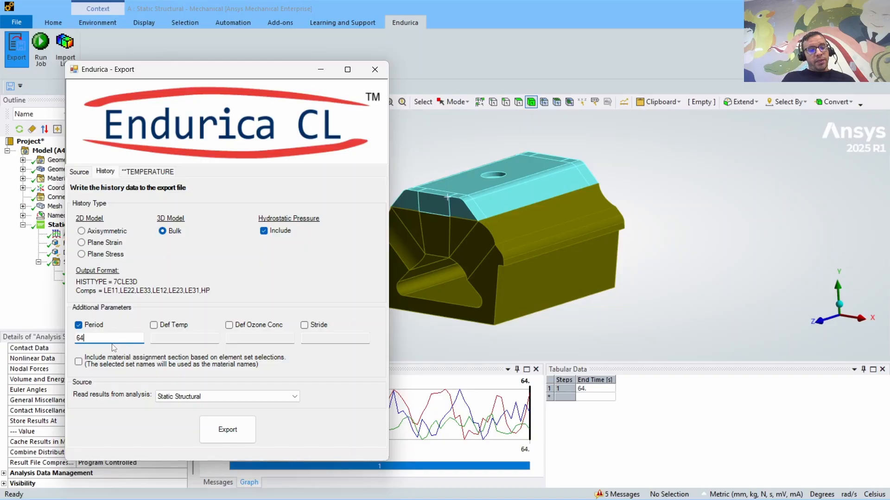
- Export the Static Structural history data, acknowledge the completion notice, and close the Endurica export window
click(230, 435)
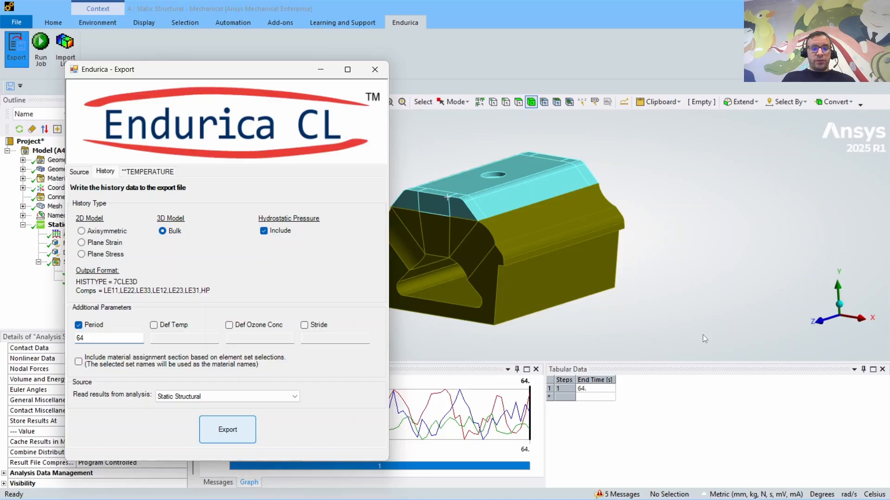
click(238, 435)
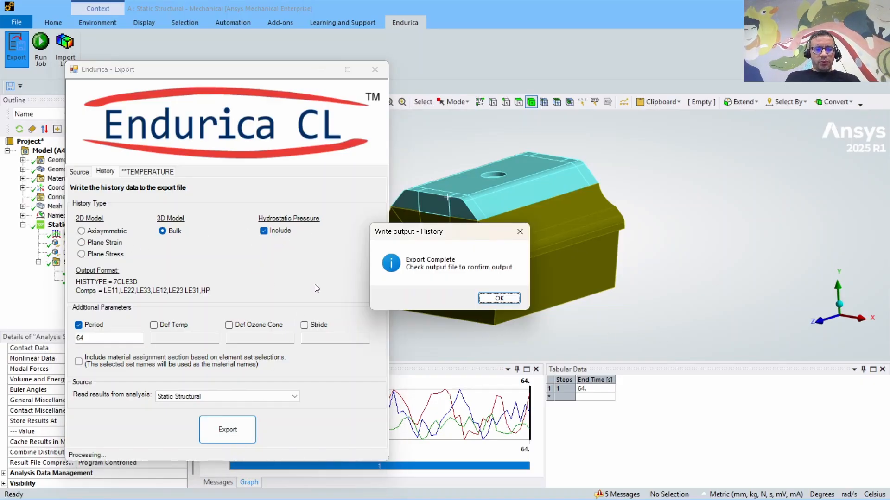
click(509, 300)
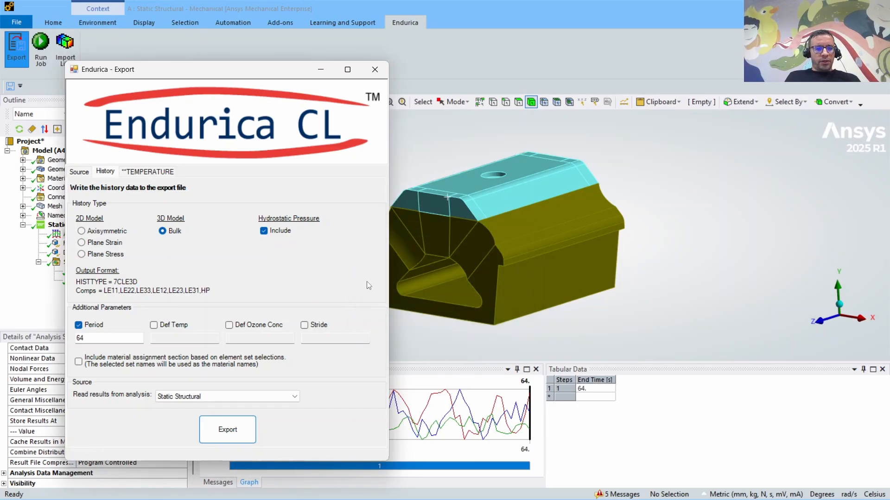
click(375, 69)
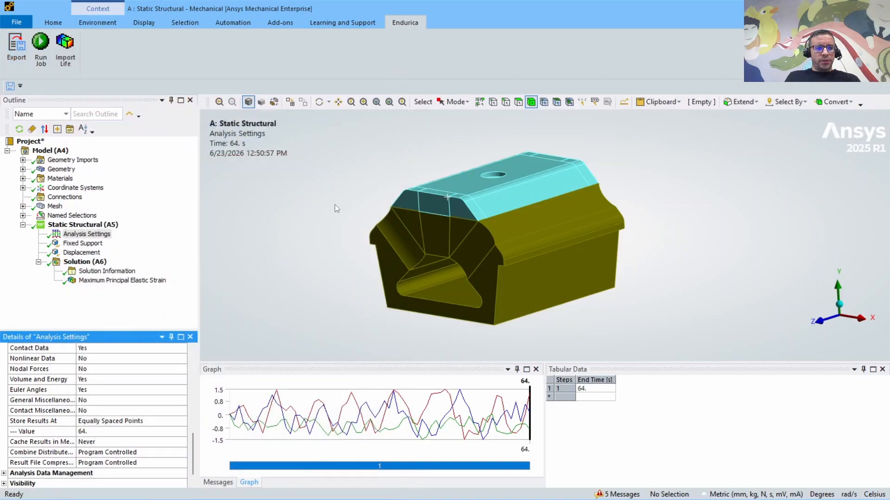
- Switch to the EIE_MOUNT_02 folder in File Explorer, open T_M_EIE.ki.json, and review its material and history definitions
key(super+Tab)
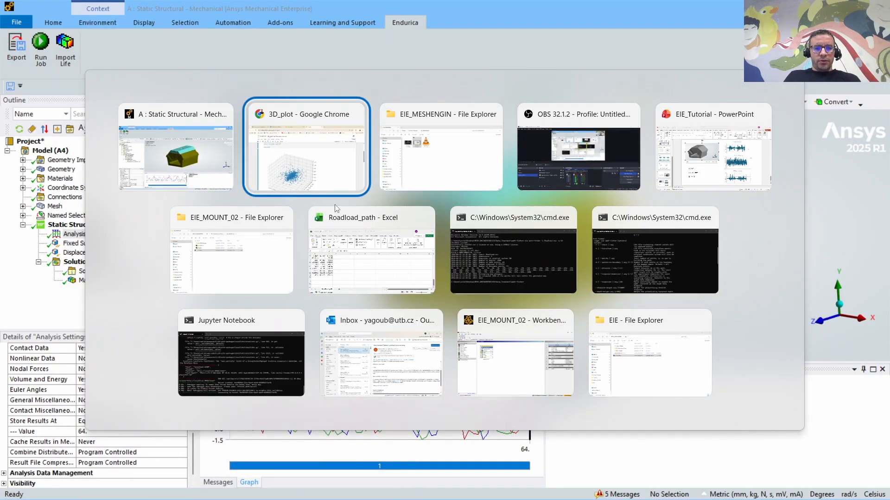
key(alt+Down)
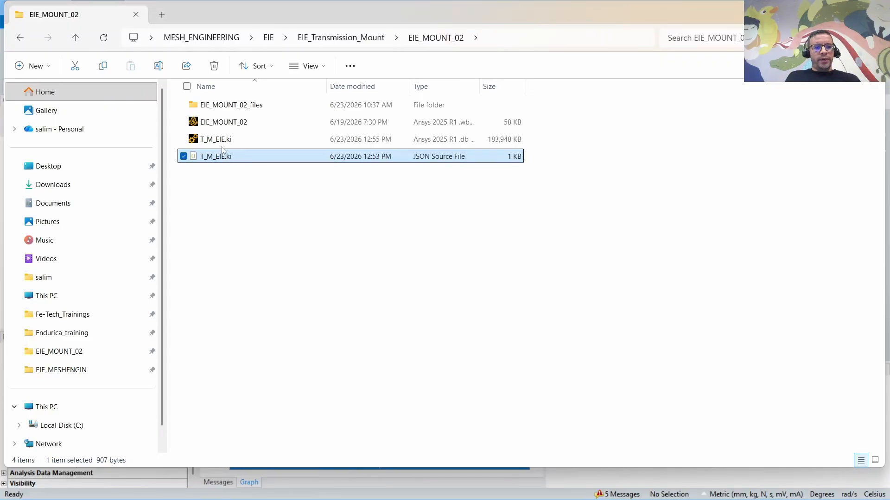
mouse_move(229, 142)
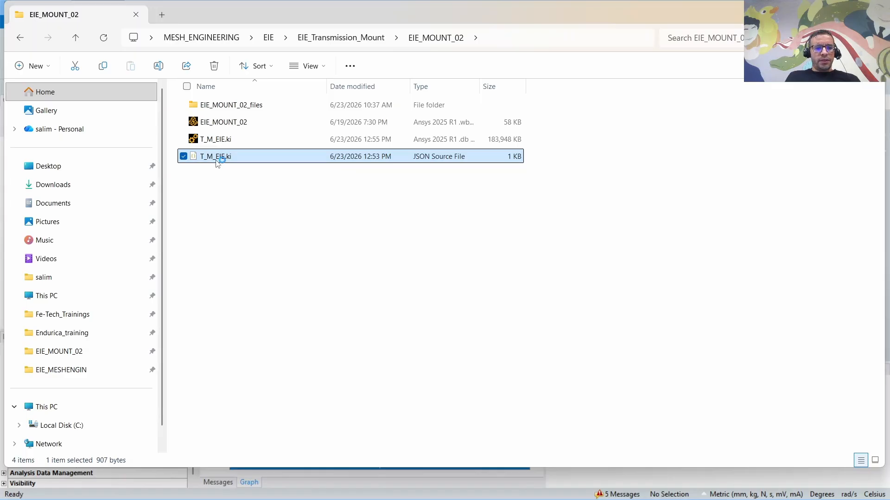
double_click(216, 157)
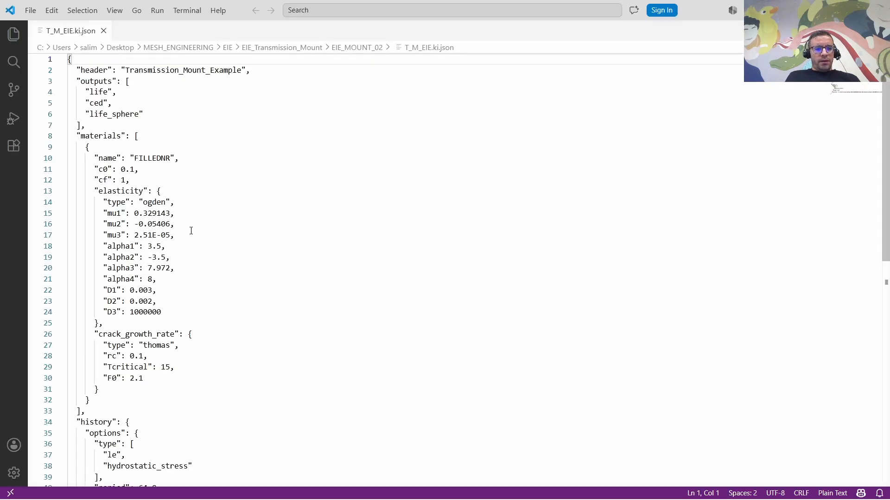
scroll(191, 243, down, 3)
scroll(192, 243, down, 4)
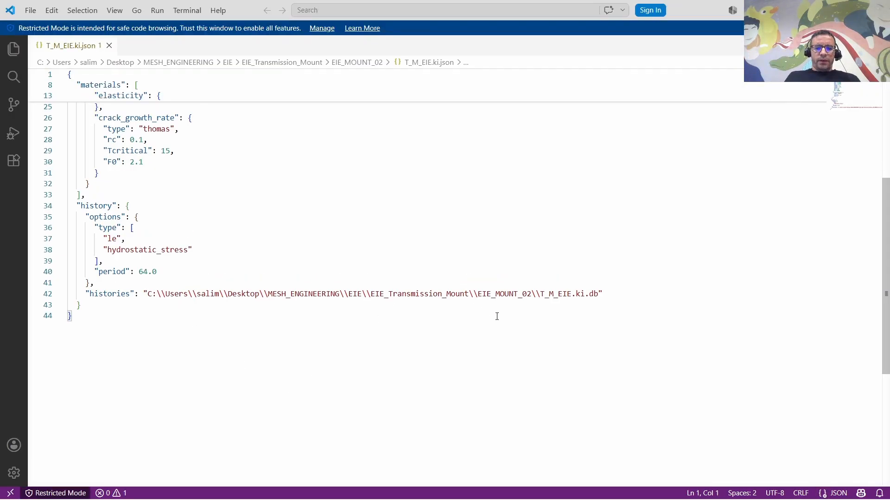
- Return to the EIE_MOUNT_02 folder in File Explorer and open a command prompt there
key(alt+Tab)
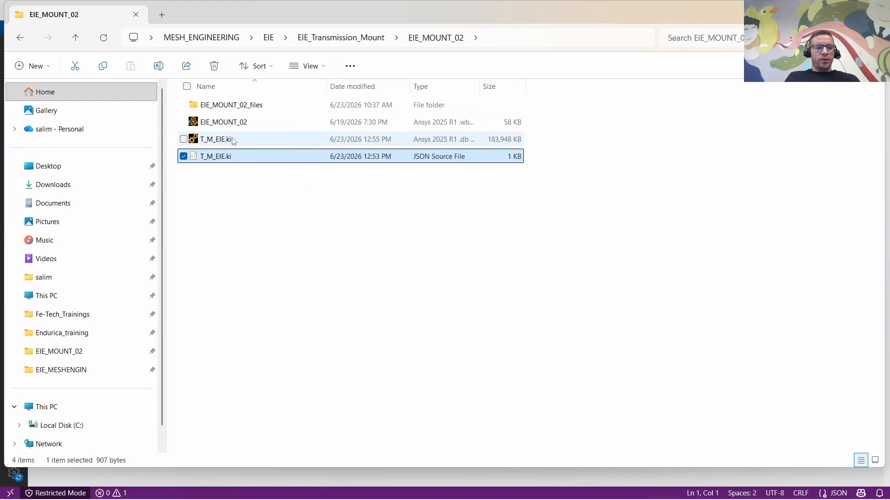
click(246, 198)
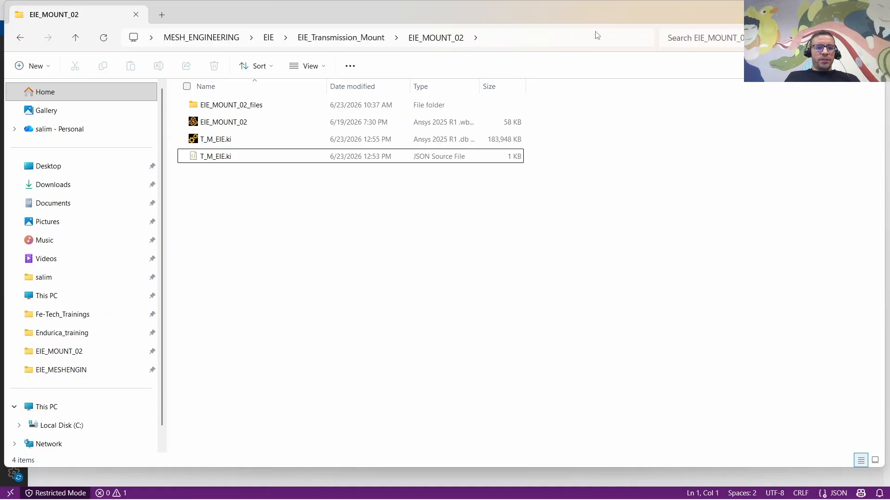
click(549, 43)
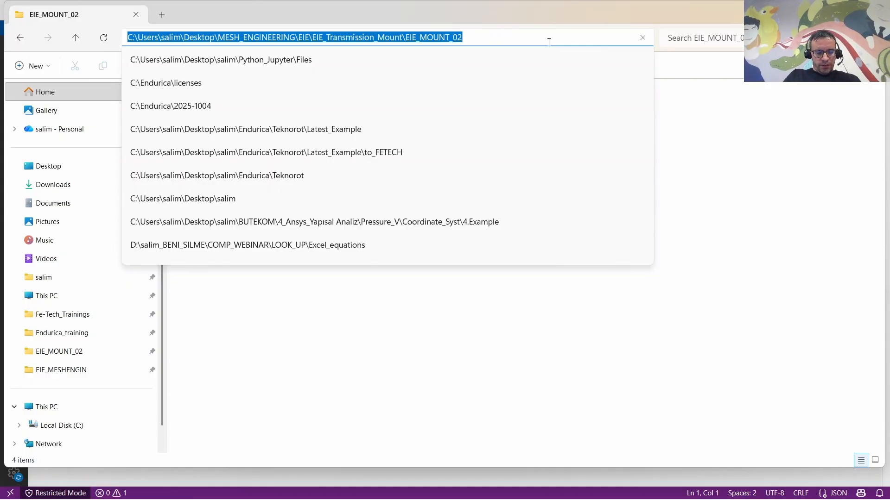
text(cmd)
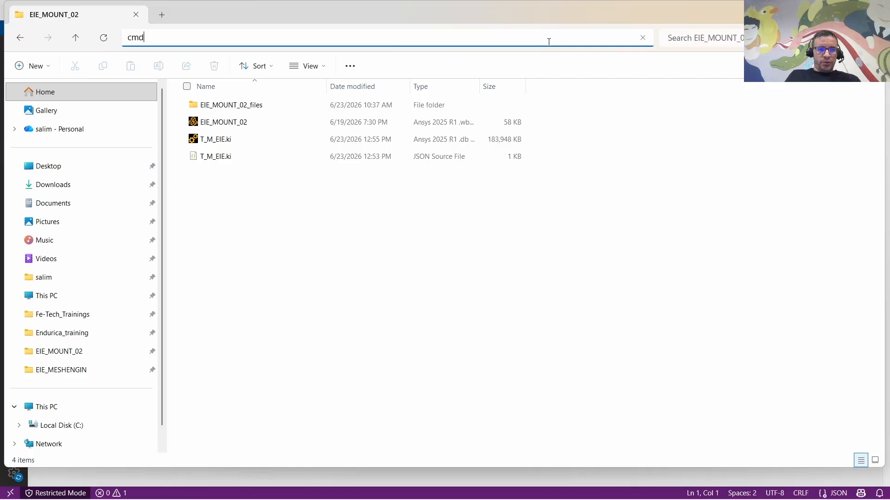
key(Return)
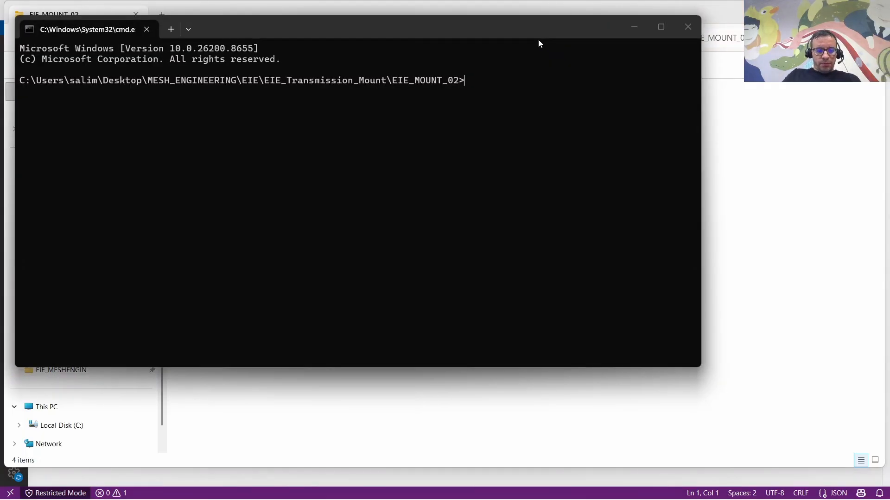
- Try the command "endurica eie", and launch the Efficient Interpolation Engine with "eie"
text(endurica eie)
key(Return)
text(eie)
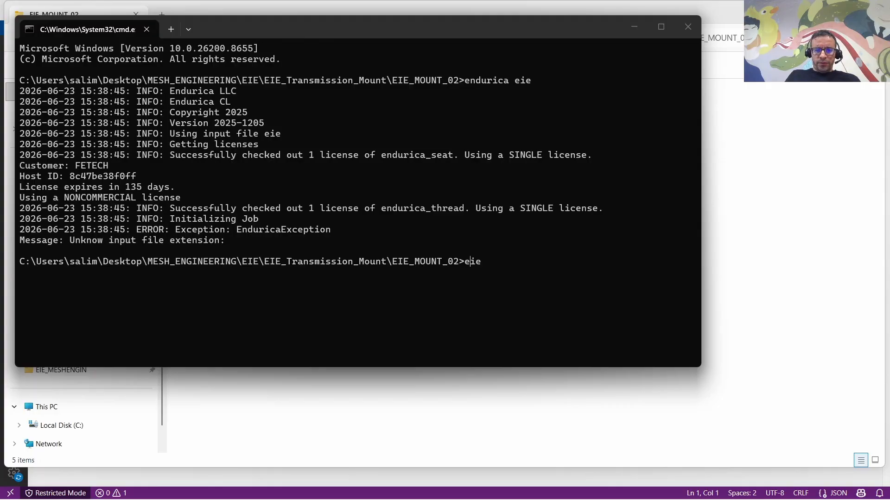
key(Return)
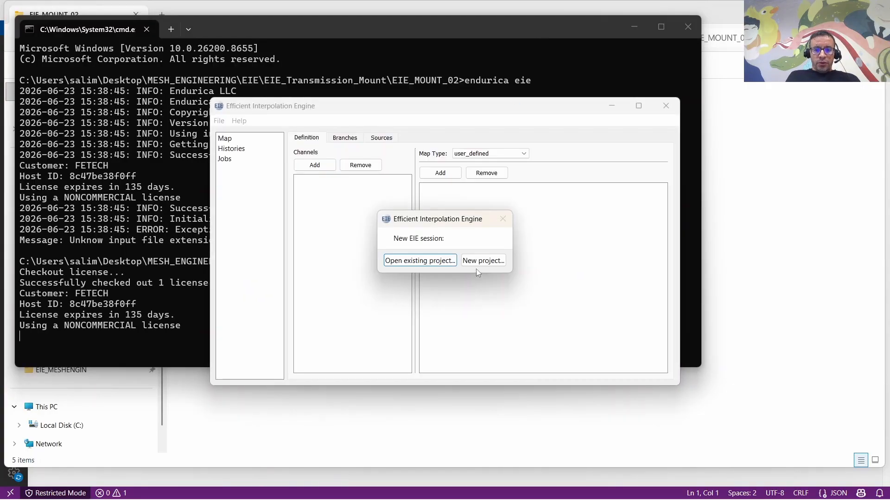
- Create a new project and save it as EIE_Tuto in the Desktop folder MESH_ENGINEERING\EIE\EIE_Transmission_Mount\EIE_MOUNT_02
click(476, 263)
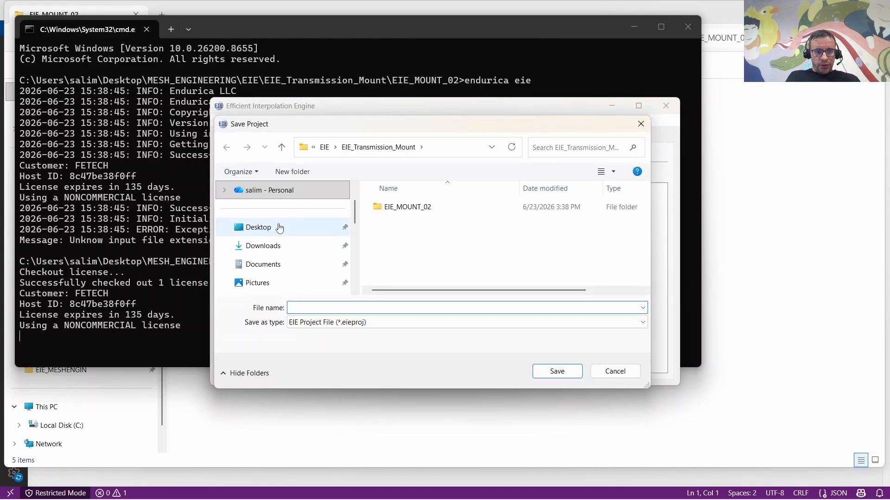
click(279, 228)
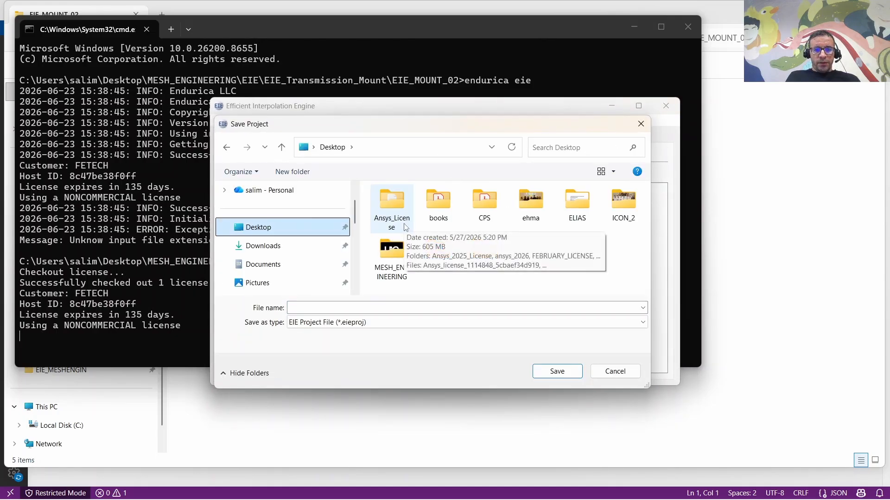
double_click(393, 254)
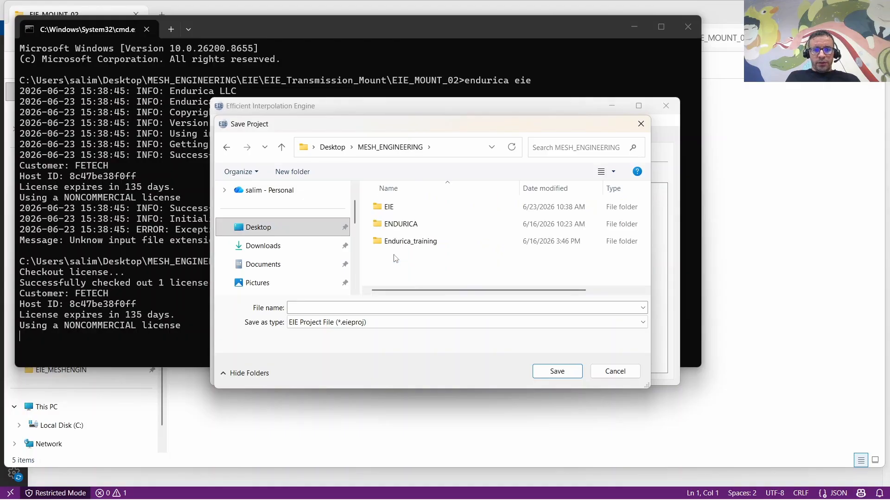
double_click(387, 209)
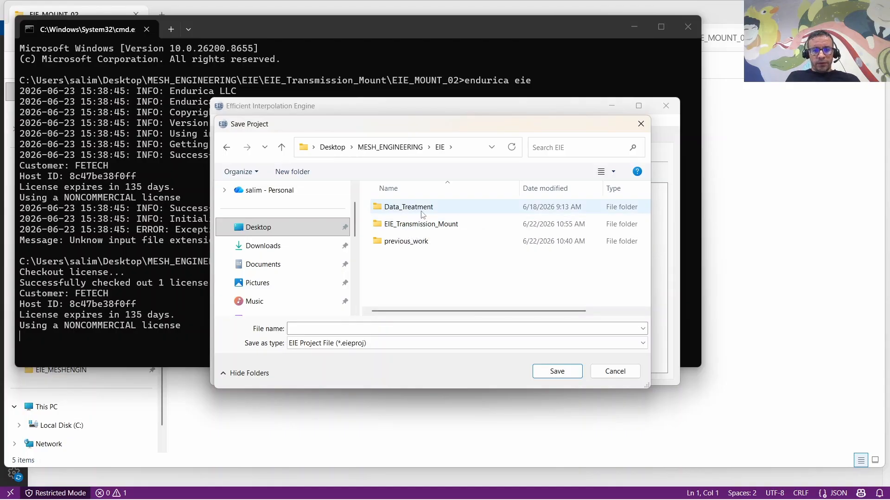
double_click(430, 230)
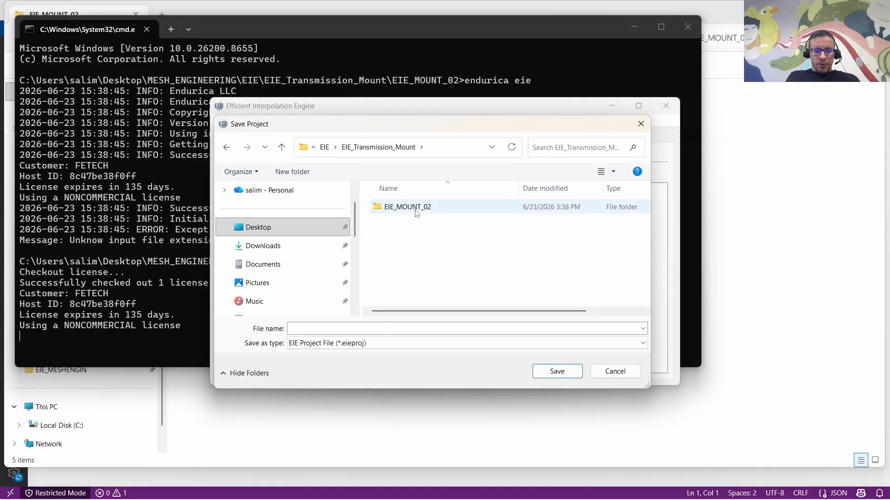
double_click(416, 208)
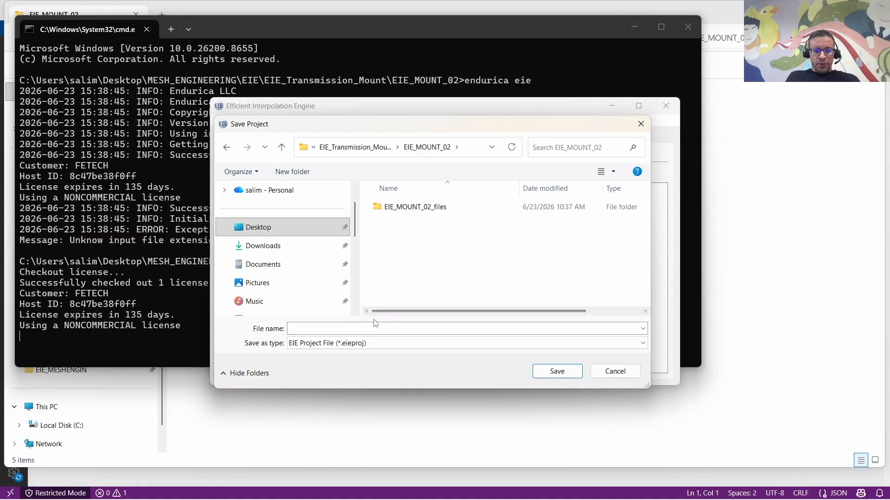
click(326, 328)
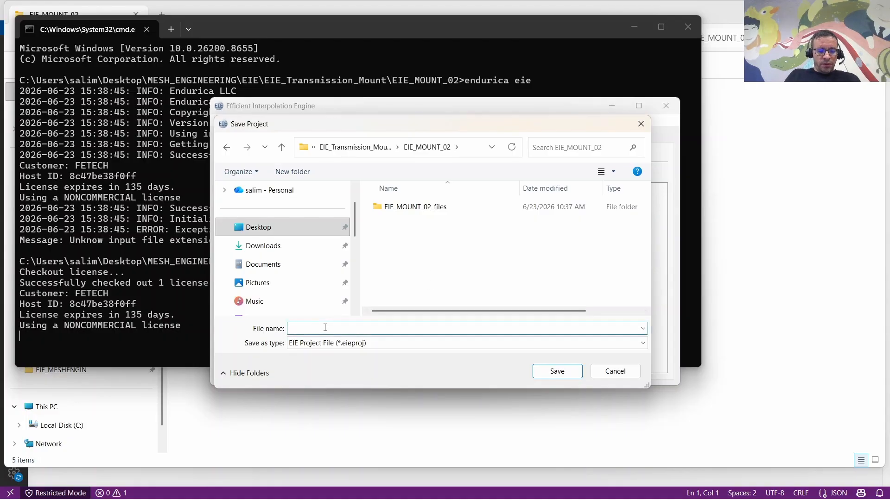
text(EIE)
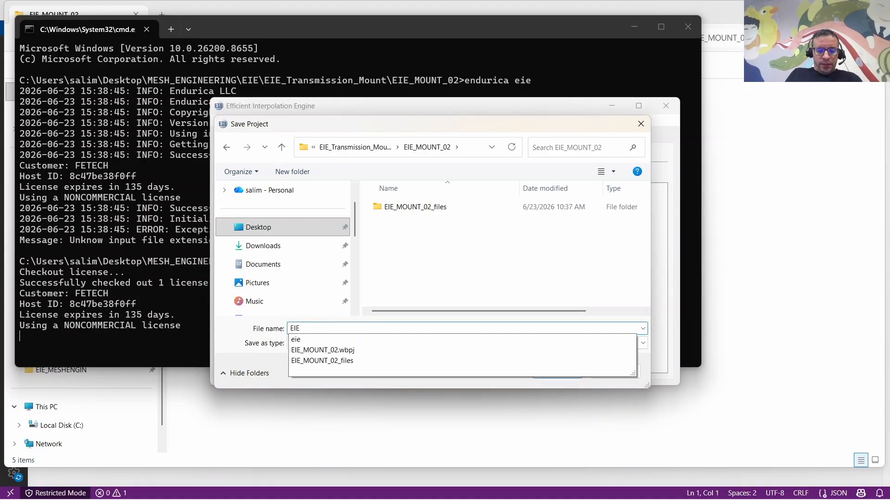
text(_Tuto)
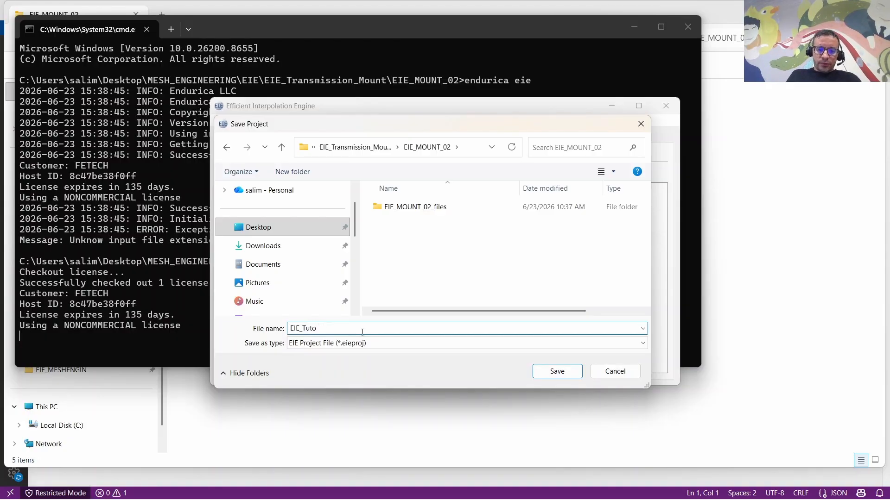
click(557, 371)
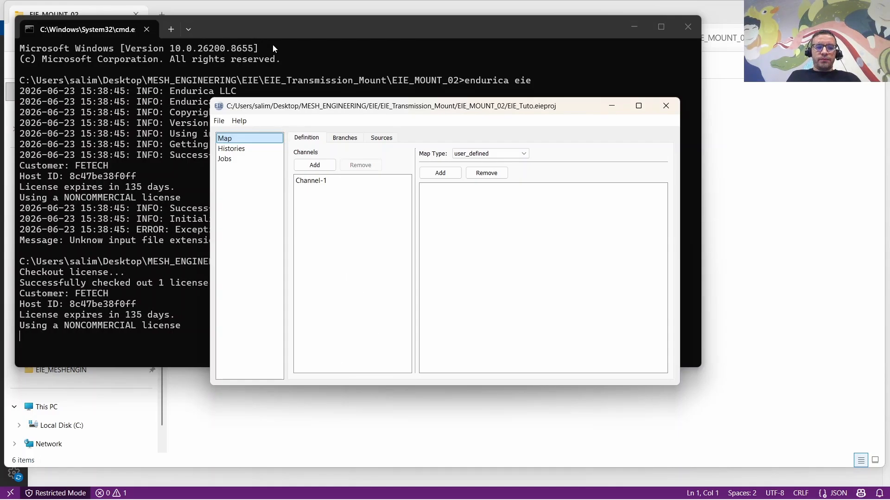
- Add channels to the map definition so that it has three channels
click(327, 170)
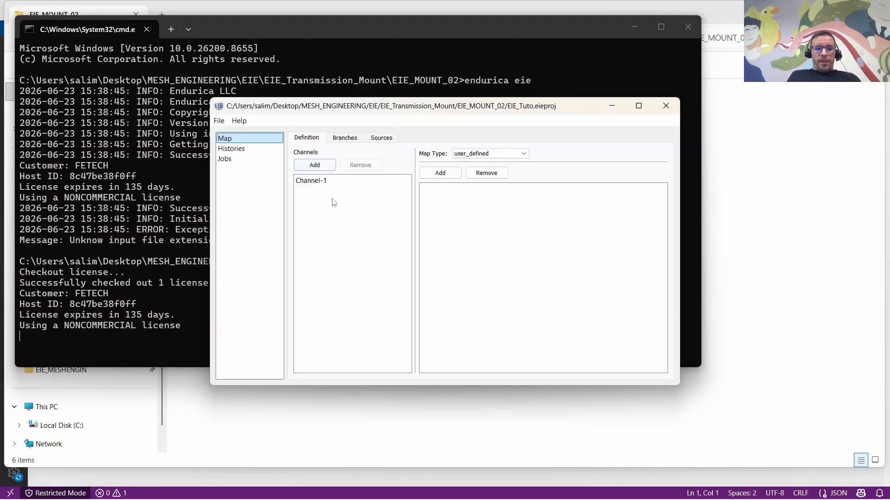
click(314, 165)
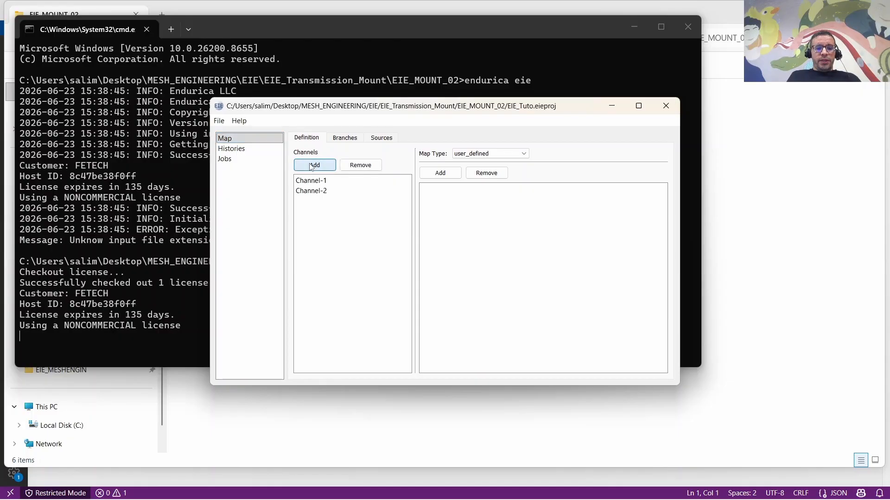
click(315, 165)
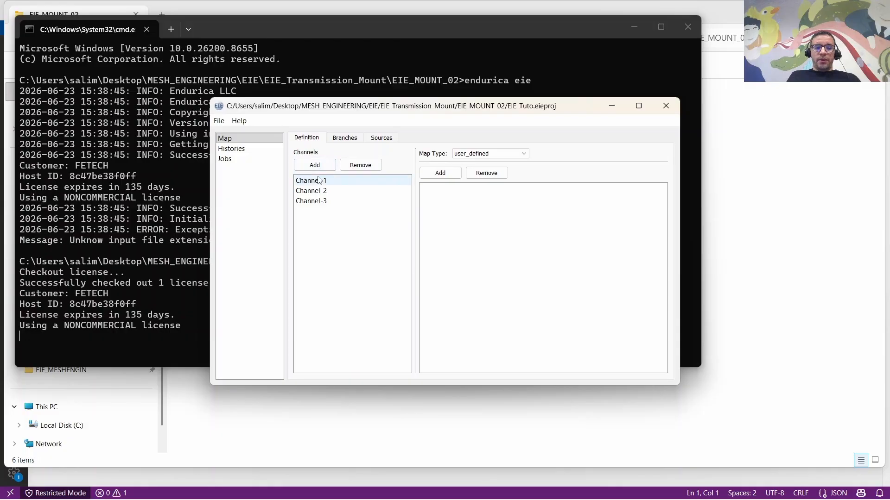
- Add Roadload_path.csv from the EIE\Data_Treatment\path-finder folder as the user-defined map's branch definition and plot the branch's channels over time
click(449, 175)
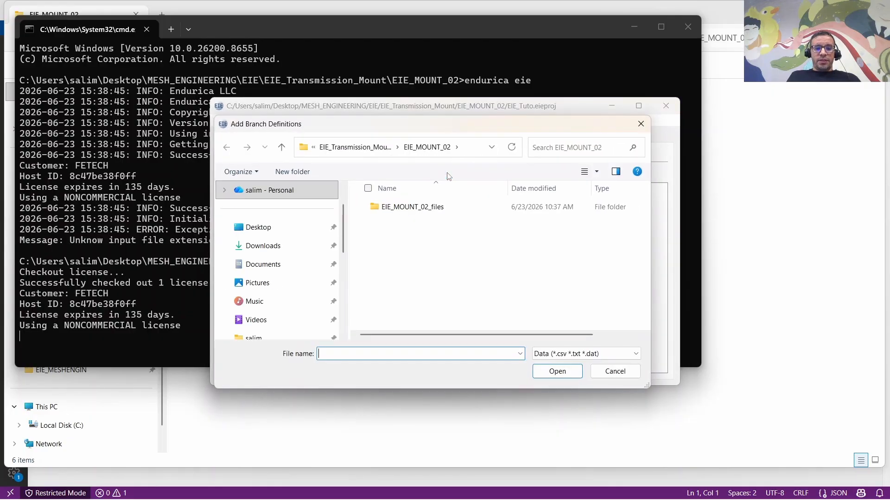
click(282, 235)
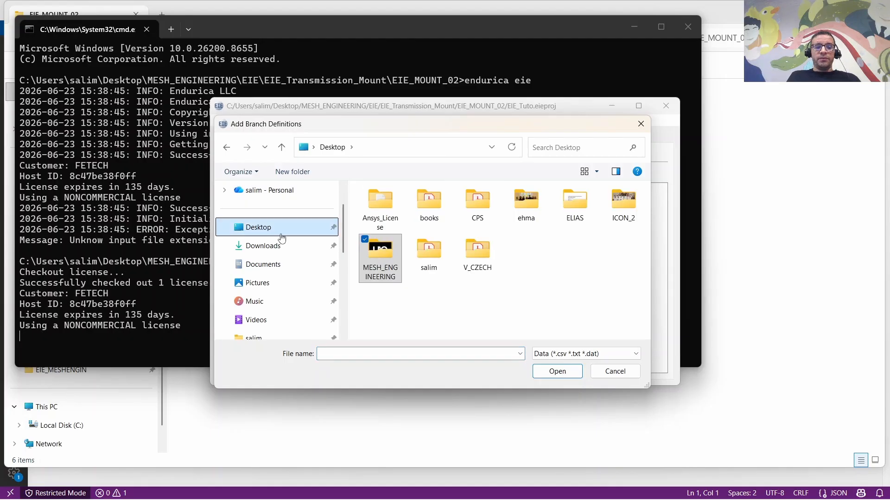
double_click(384, 257)
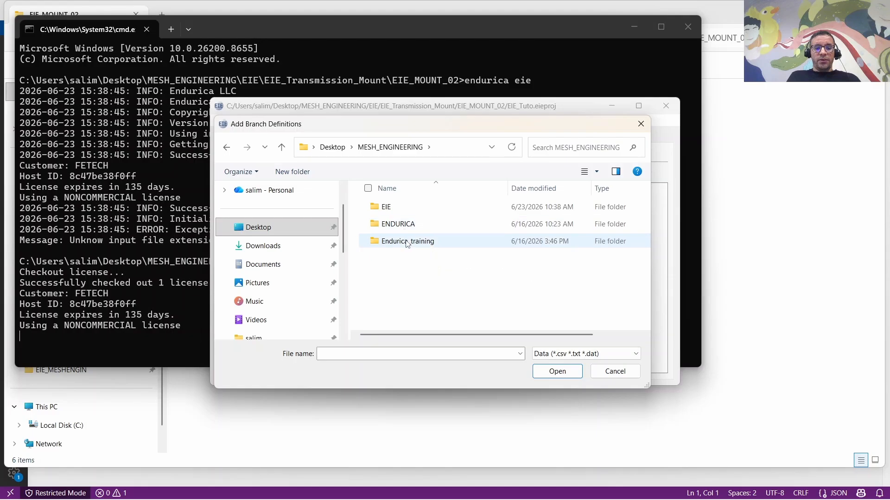
double_click(396, 211)
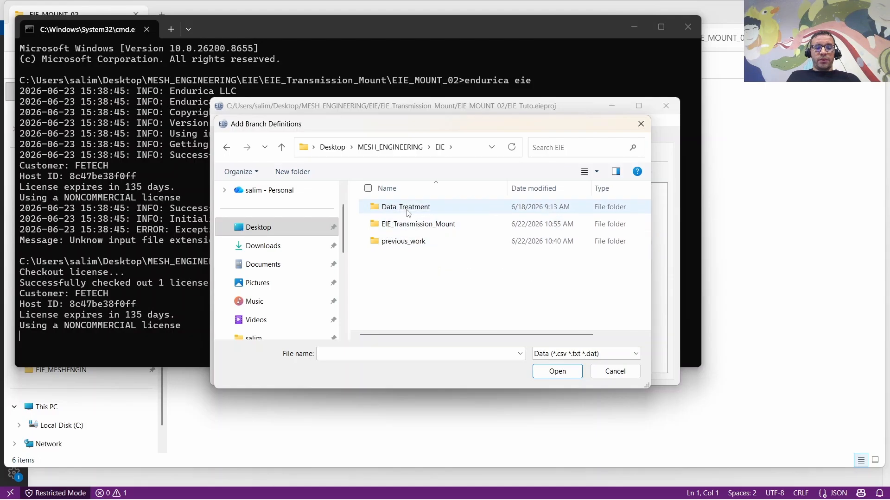
double_click(407, 212)
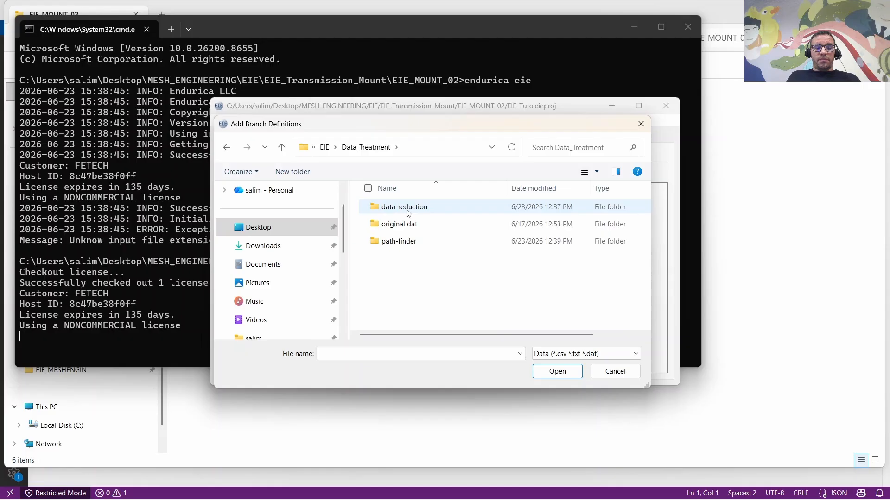
double_click(398, 241)
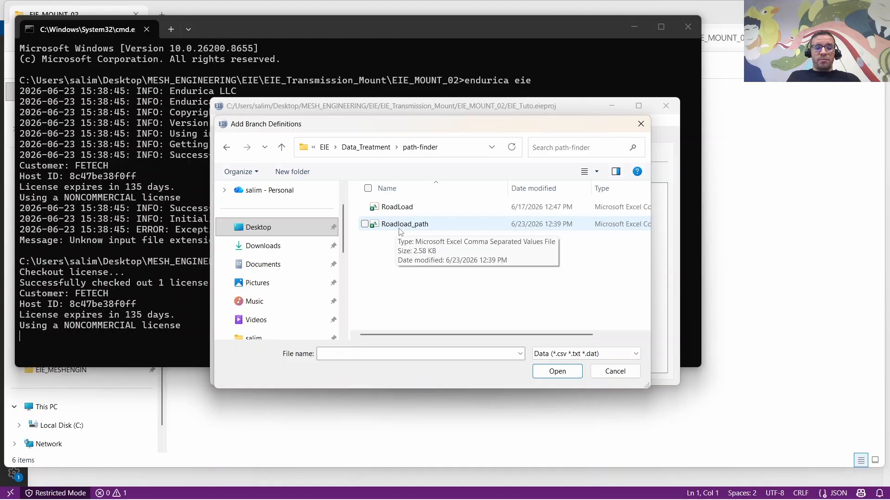
click(400, 227)
click(558, 373)
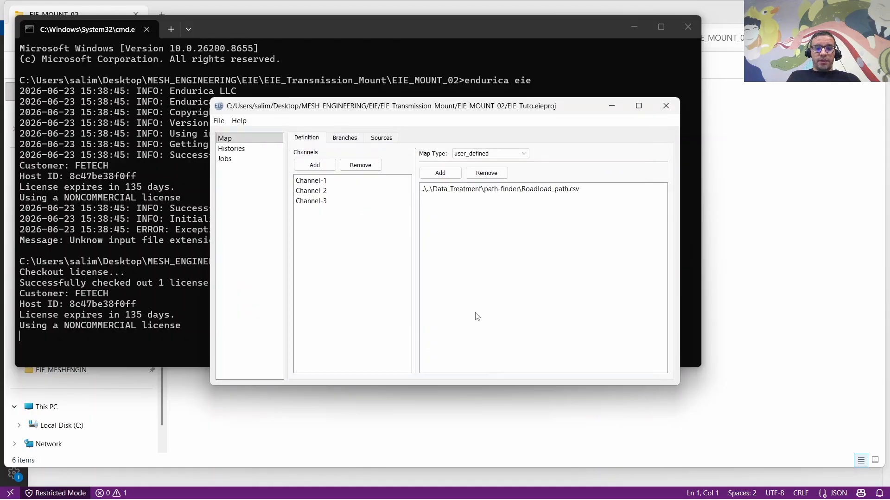
click(346, 138)
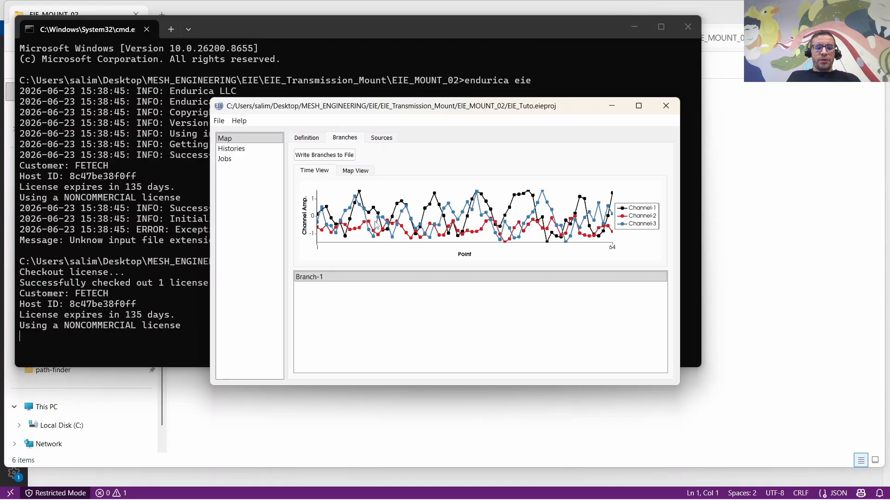
- Add the T_M_EIE.ki.db file from the EIE_MOUNT_02 folder as the map's source
click(383, 139)
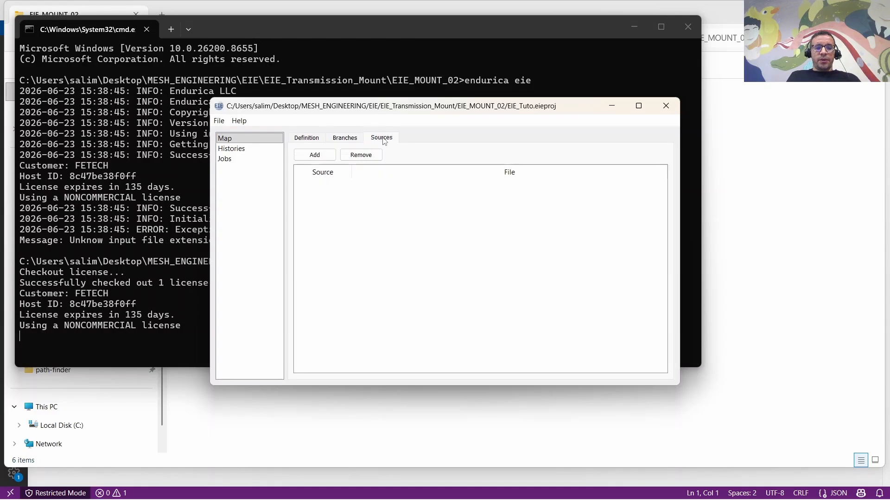
click(315, 156)
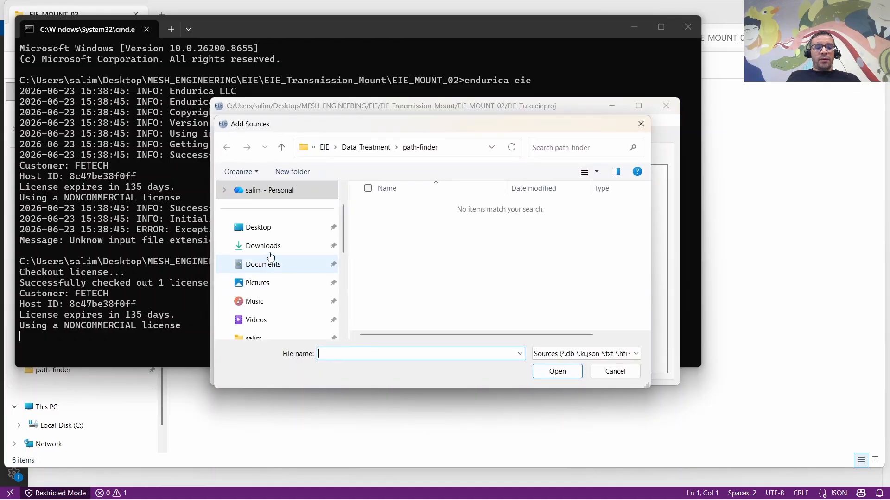
click(327, 151)
double_click(403, 227)
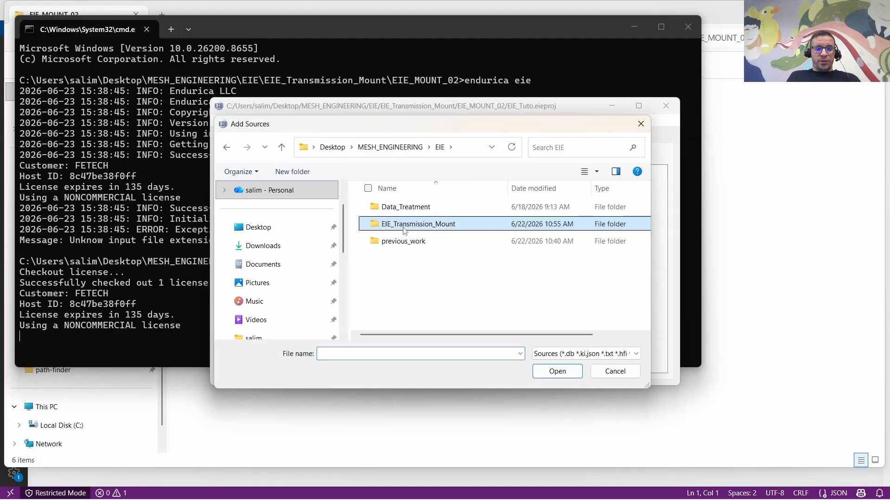
click(407, 212)
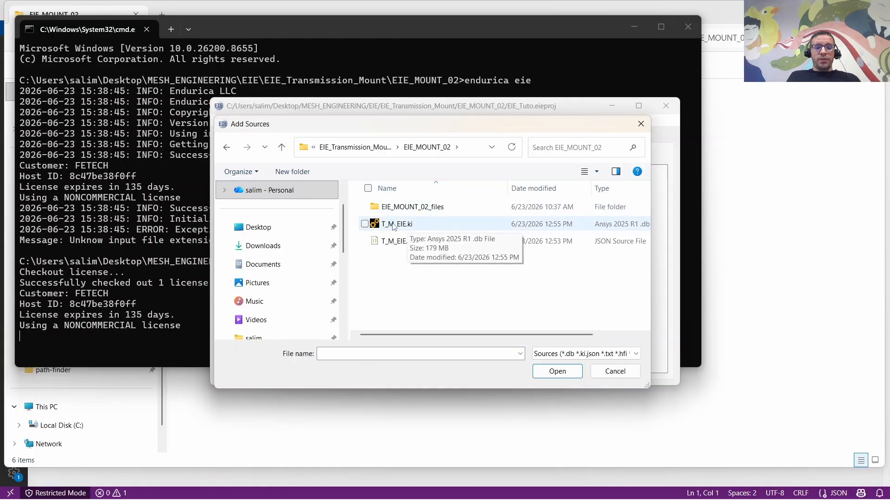
click(411, 229)
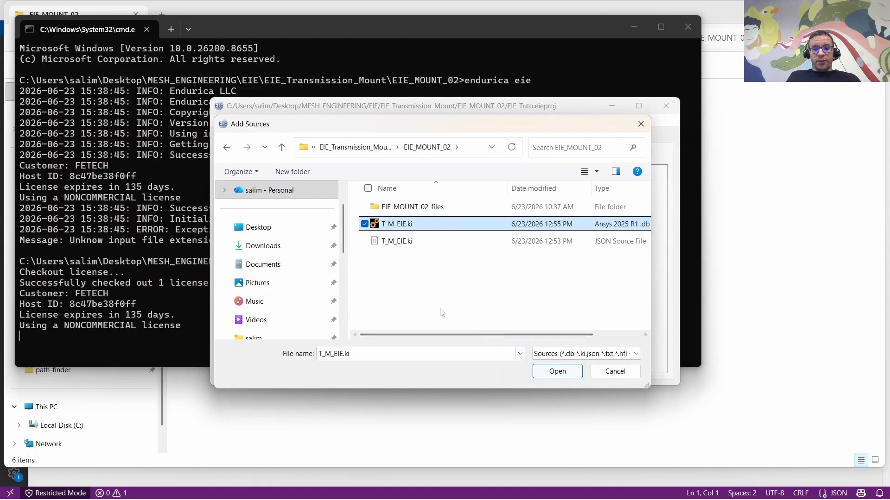
click(558, 371)
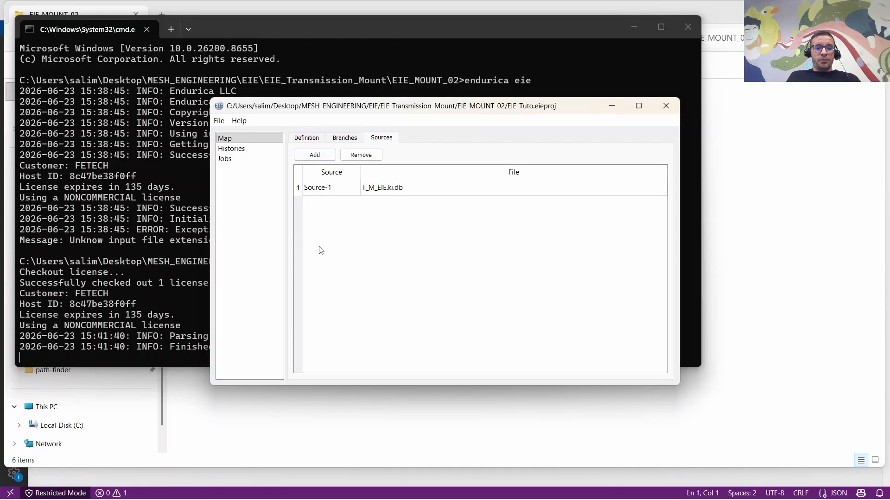
- Add a history, name it Road_Load_Data, and keep file as its source type
click(227, 141)
click(229, 150)
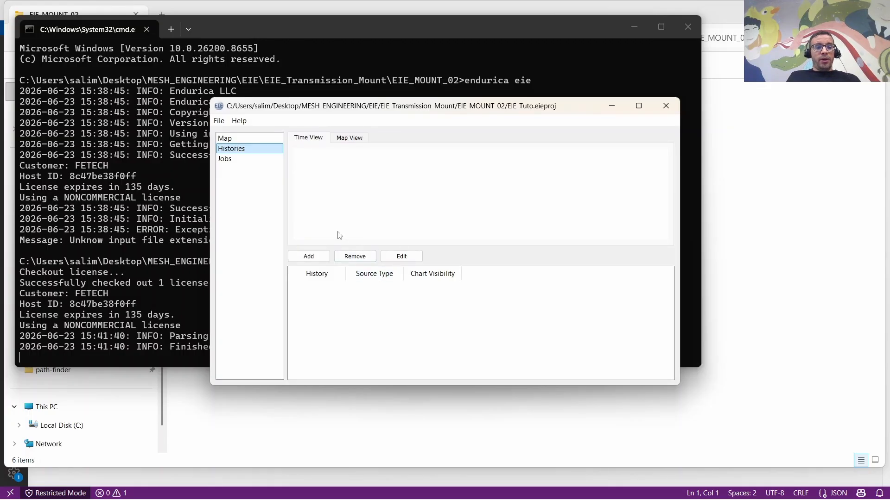
click(309, 257)
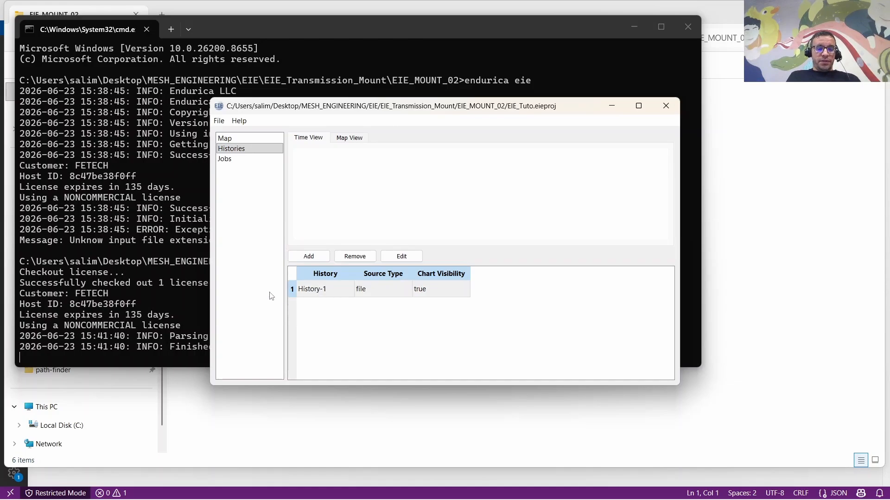
double_click(311, 295)
click(362, 154)
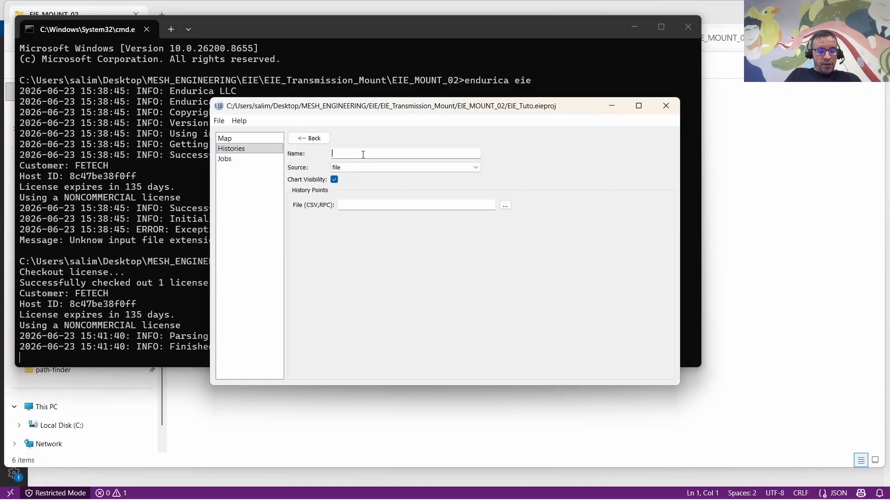
text(Road_Load_Data)
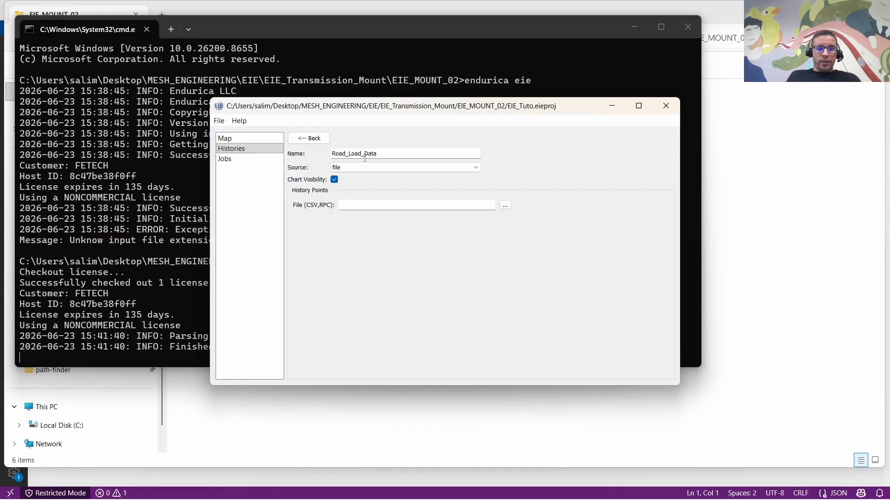
click(373, 169)
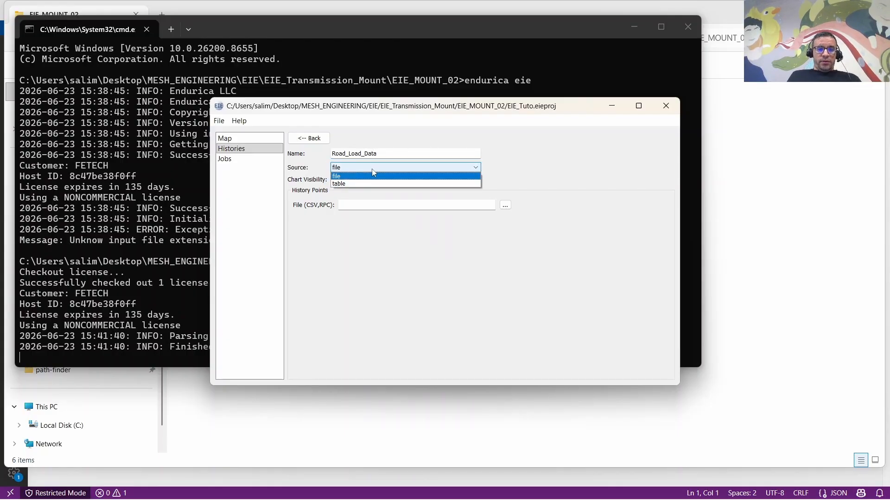
click(357, 178)
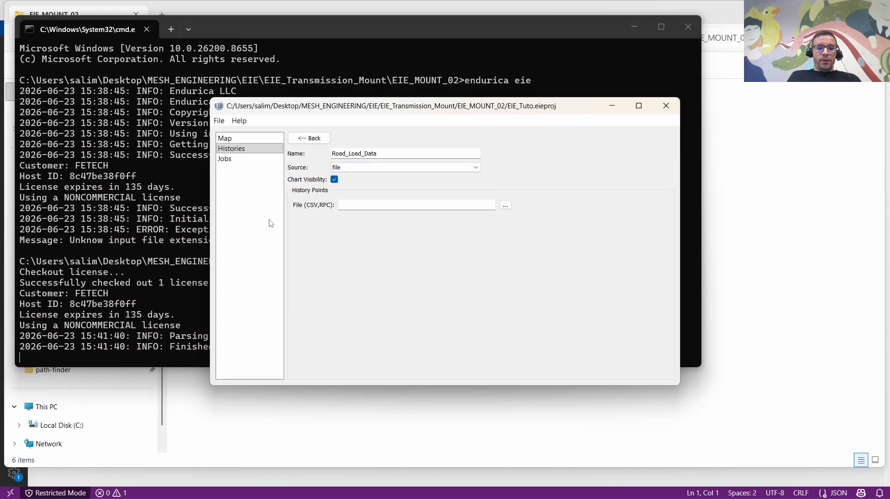
- Load RoadLoad.csv from the EIE\Data_Treatment\original dat folder as the Road_Load_Data history's points file and return to the histories overview
click(505, 204)
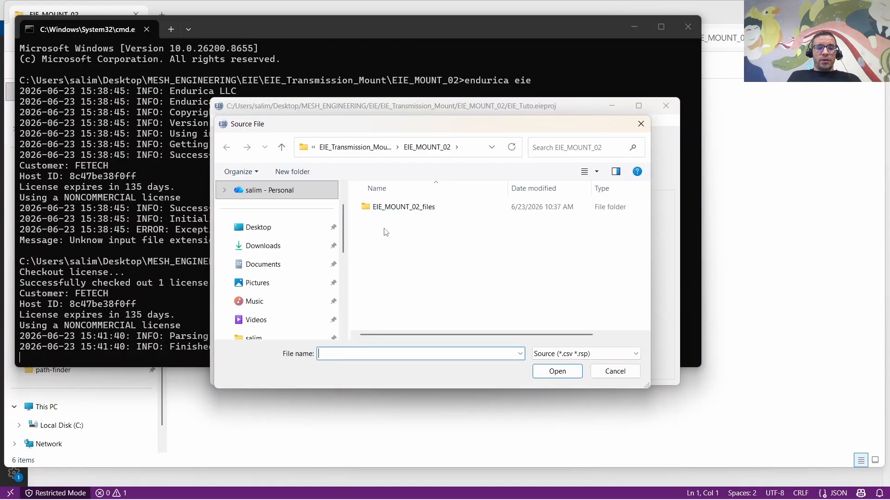
click(313, 148)
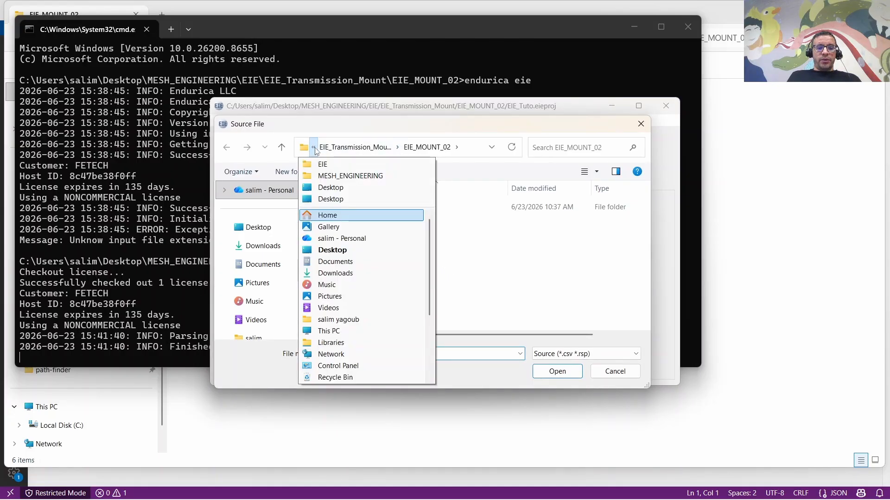
click(314, 147)
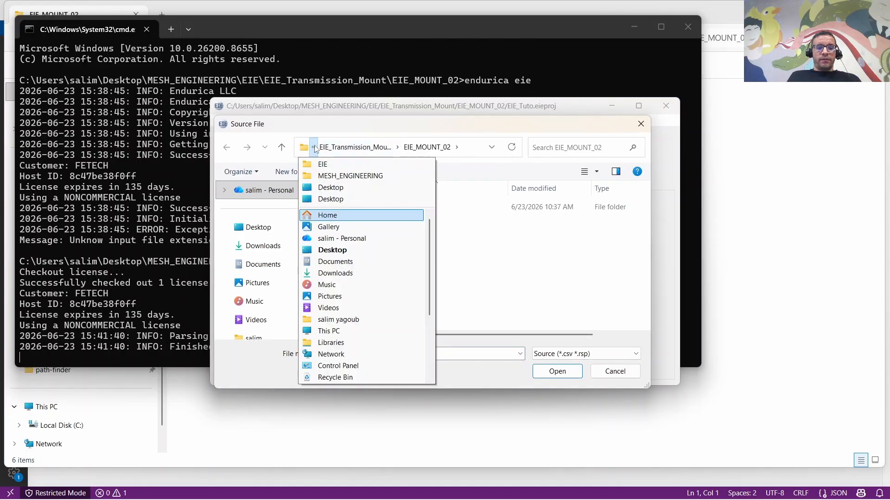
click(314, 147)
click(313, 148)
click(320, 164)
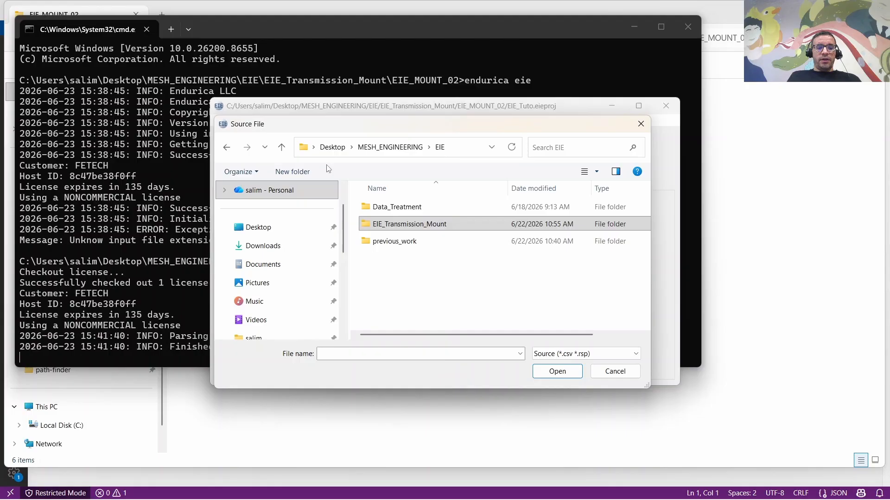
double_click(389, 211)
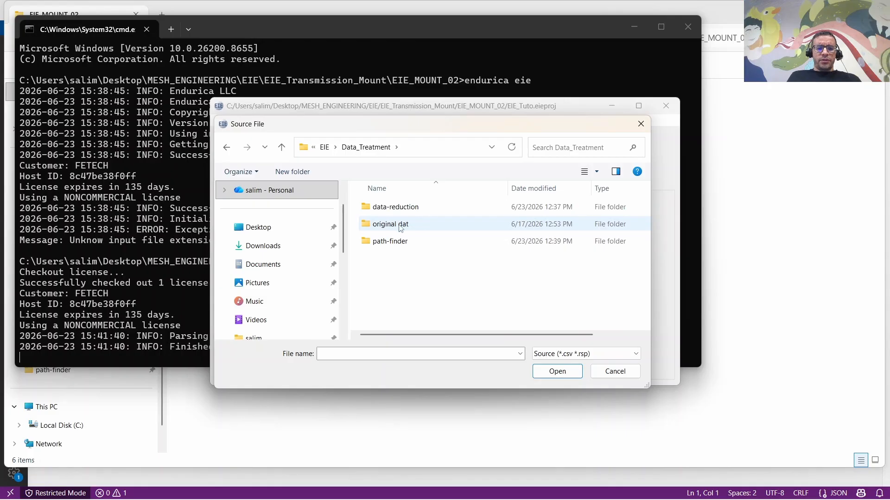
double_click(400, 227)
click(391, 210)
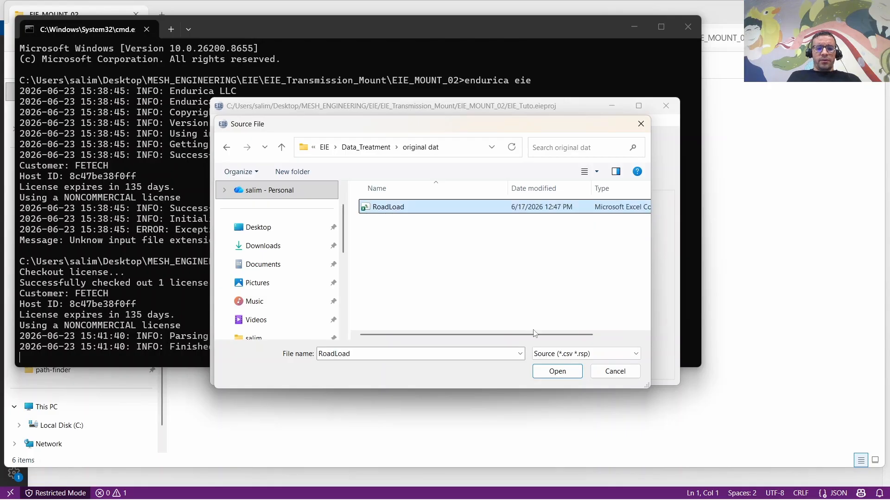
click(558, 372)
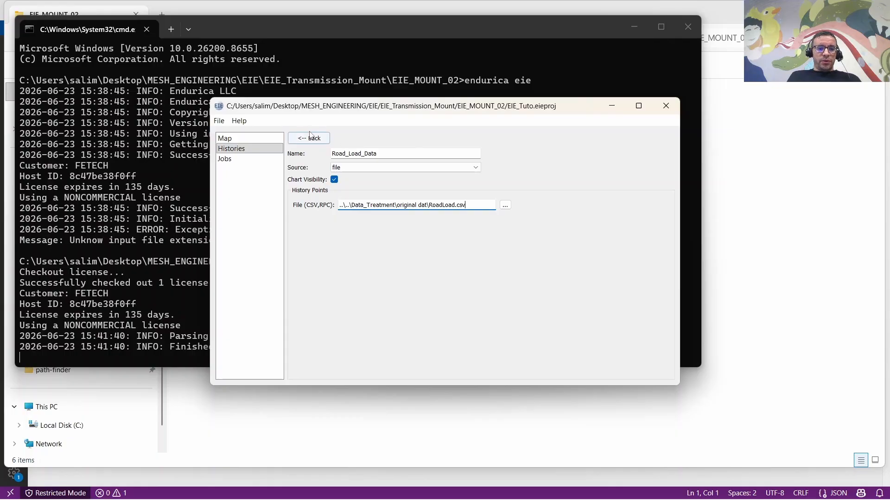
click(310, 137)
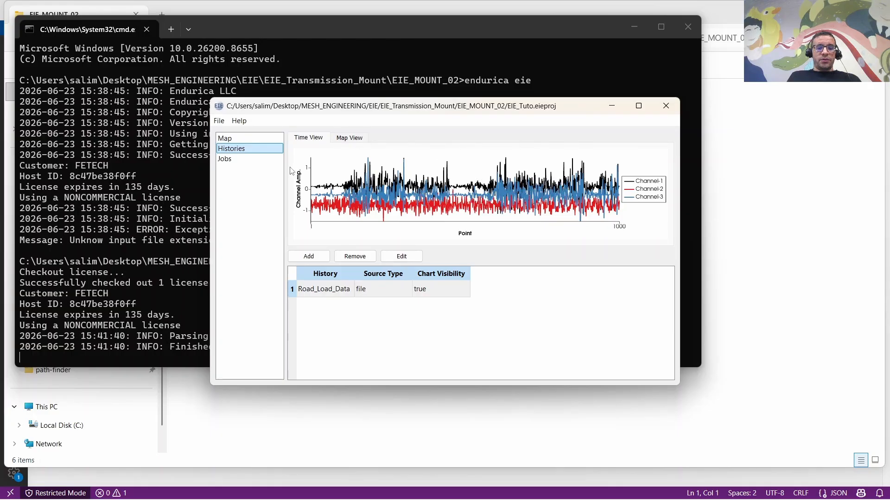
- Add a job and name it EIE_Tuto_Mount
click(232, 159)
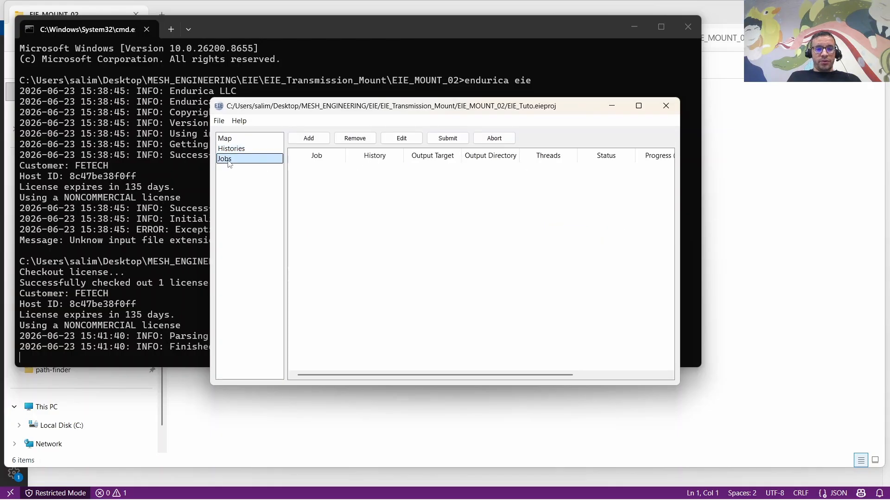
click(309, 140)
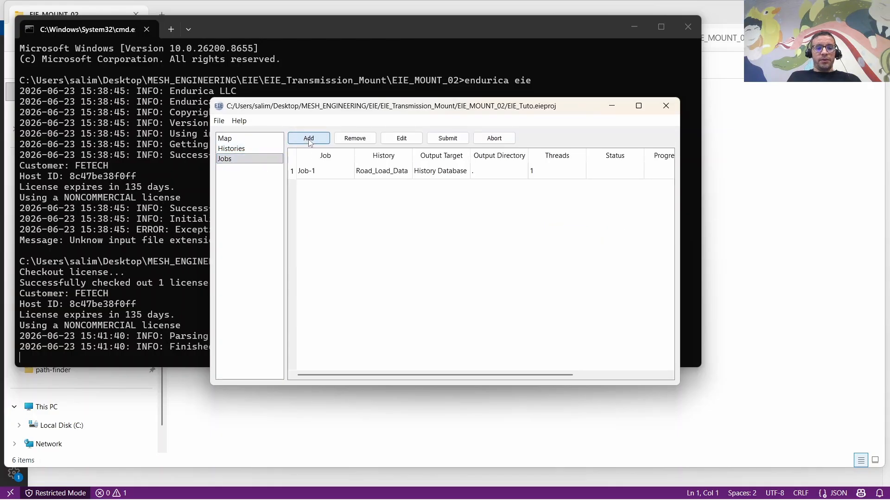
double_click(314, 172)
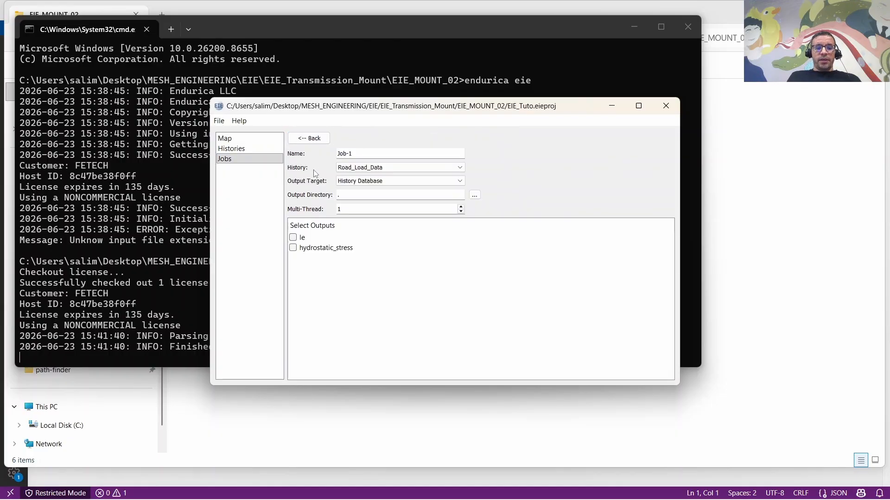
key(ctrl+a)
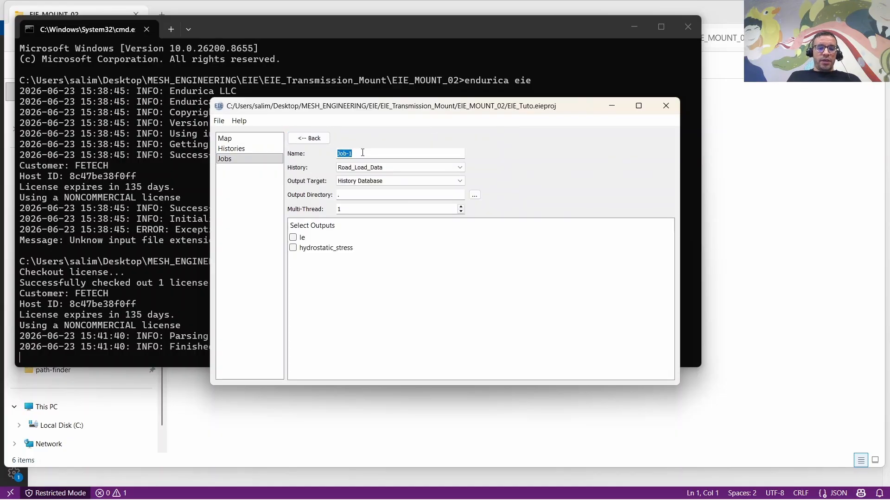
text(EIE)
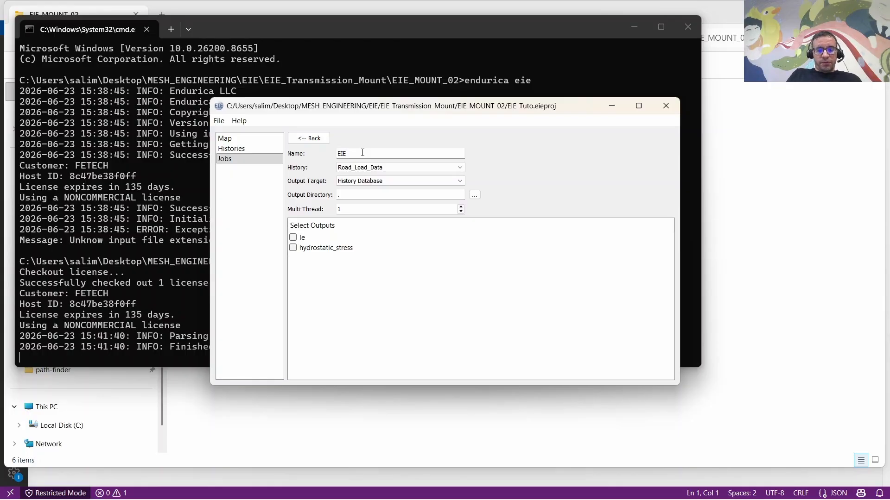
text(_)
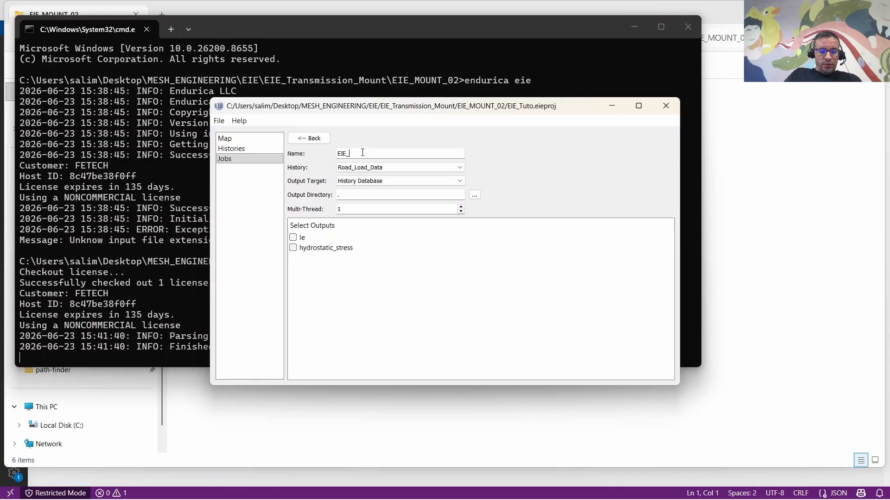
text(Tuto_Mount)
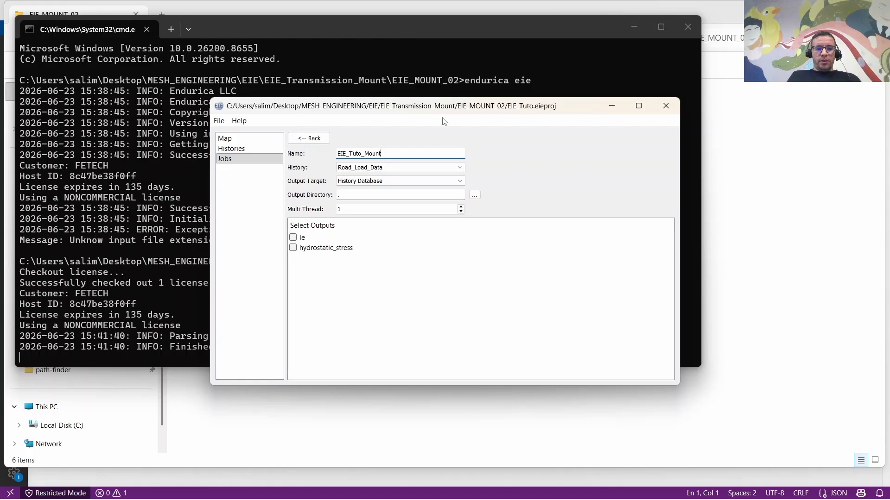
key(Tab)
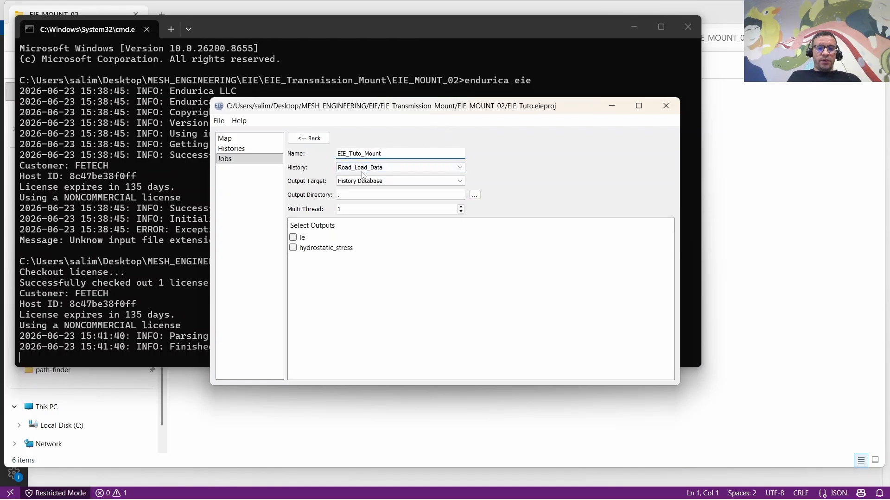
- Keep Road_Load_Data as the job's history and History Database as its output target
click(369, 169)
click(373, 177)
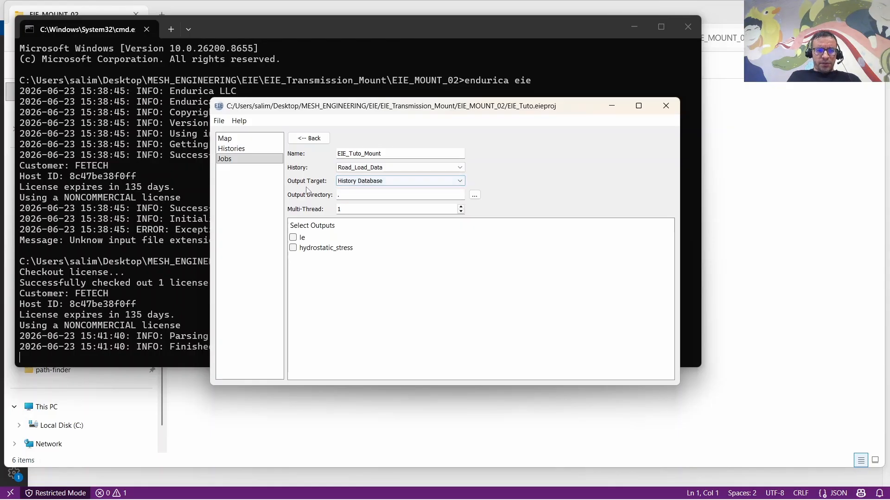
click(370, 184)
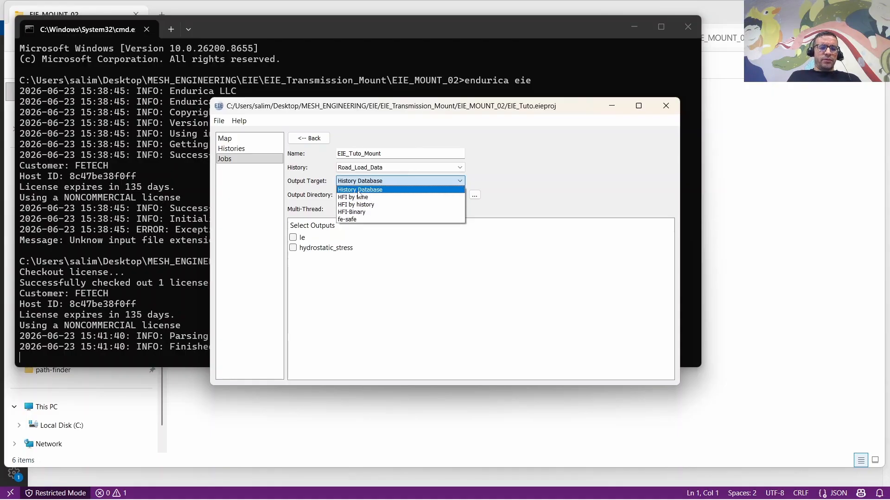
click(359, 194)
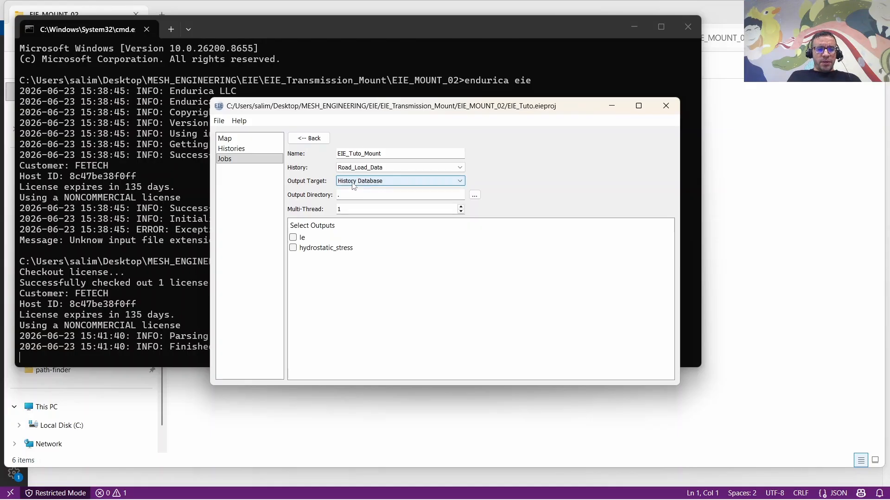
- Choose the EIE_Transmission_Mount\EIE_MOUNT_02 folder as the job's output directory
click(477, 195)
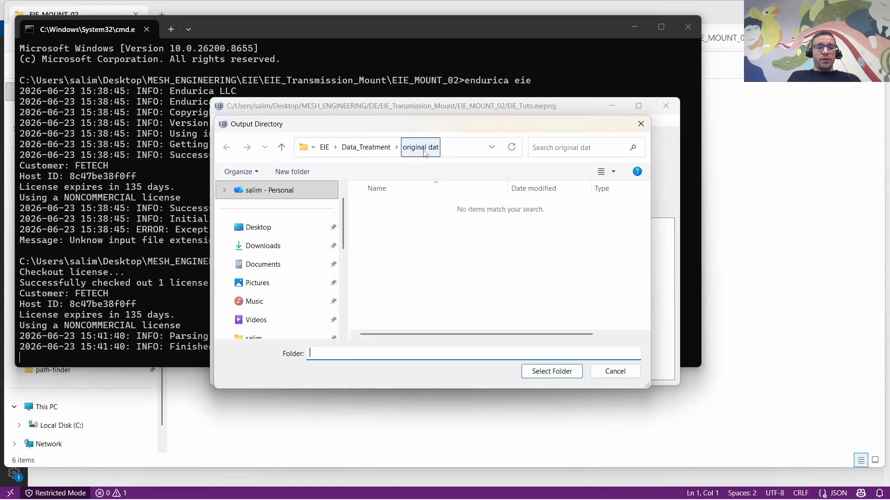
click(365, 152)
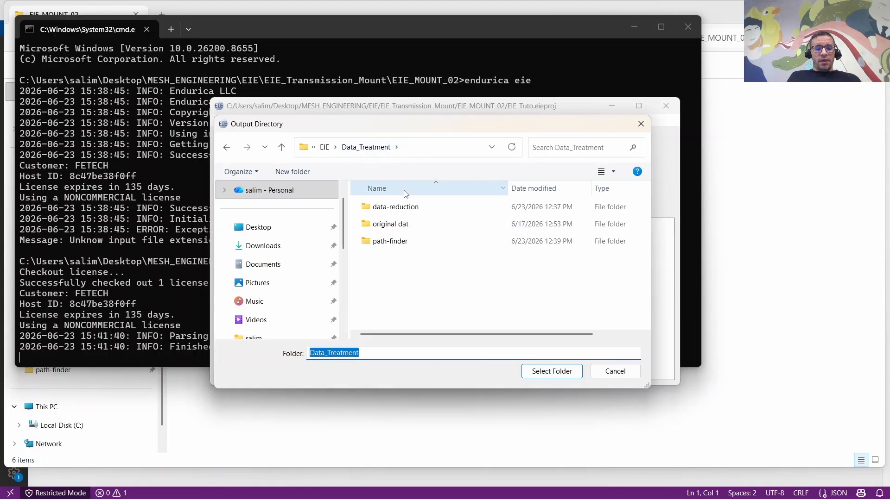
click(335, 148)
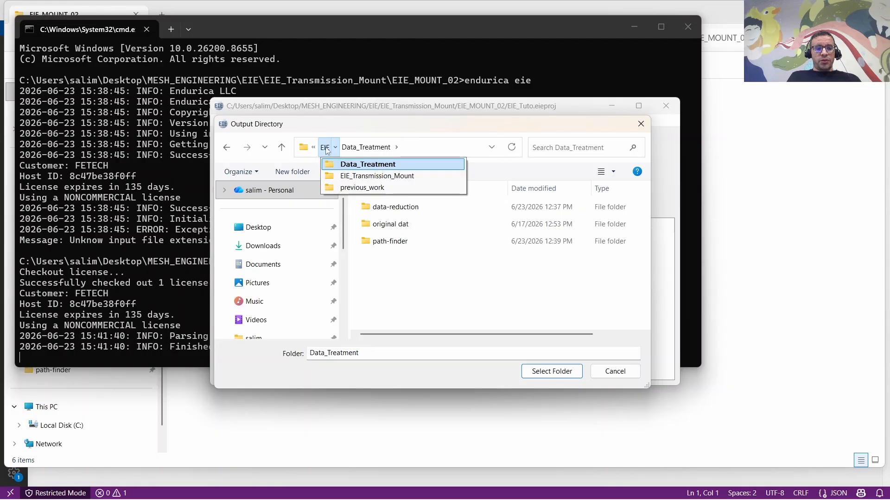
click(352, 176)
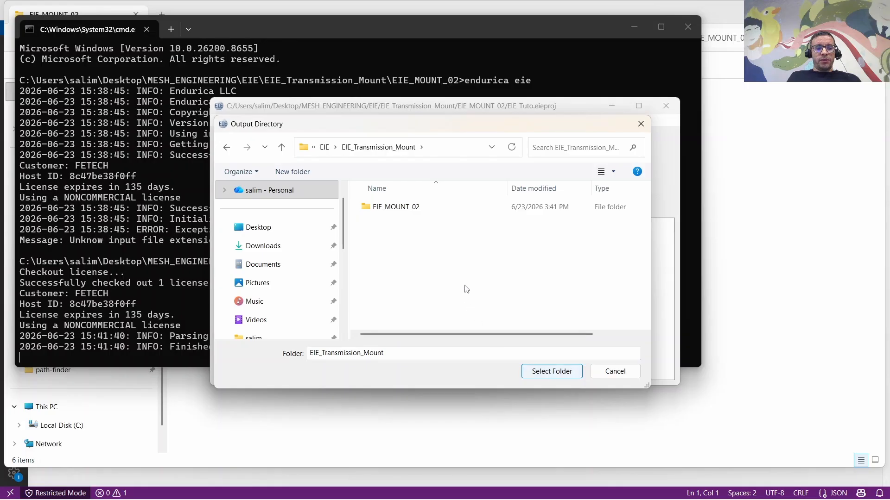
double_click(403, 208)
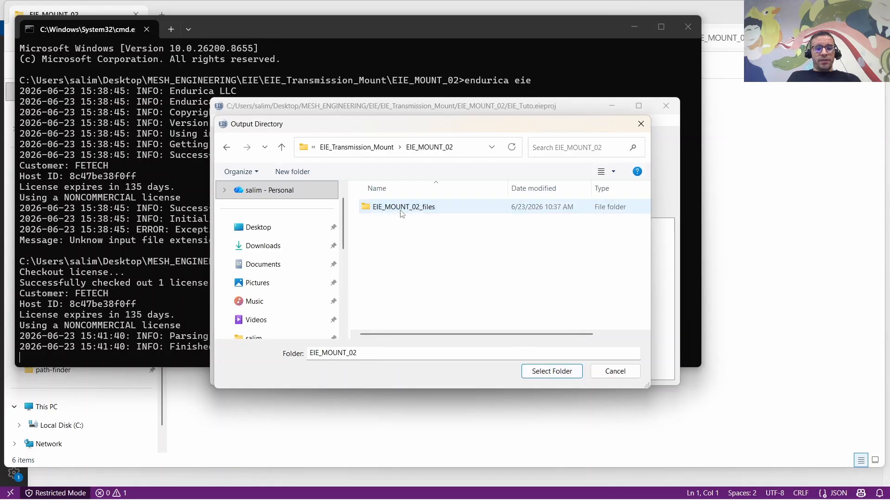
click(554, 371)
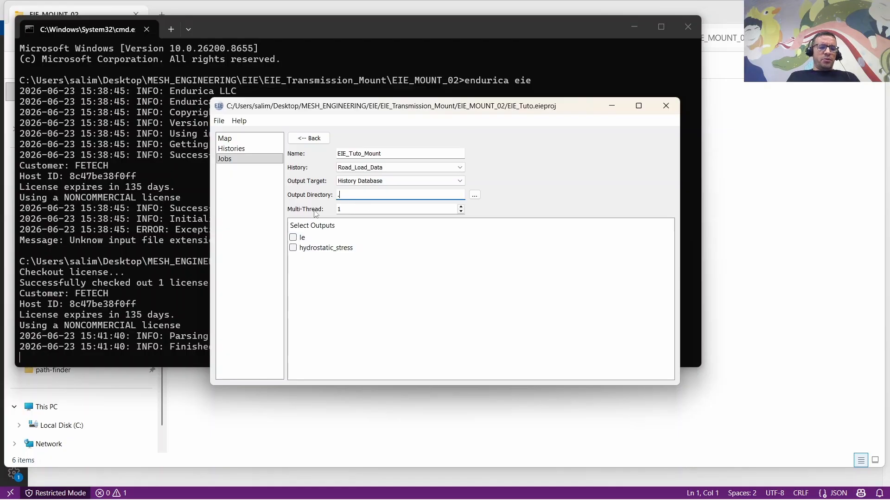
- Enable the le and hydrostatic_stress outputs for the job and submit EIE_Tuto_Mount
click(293, 238)
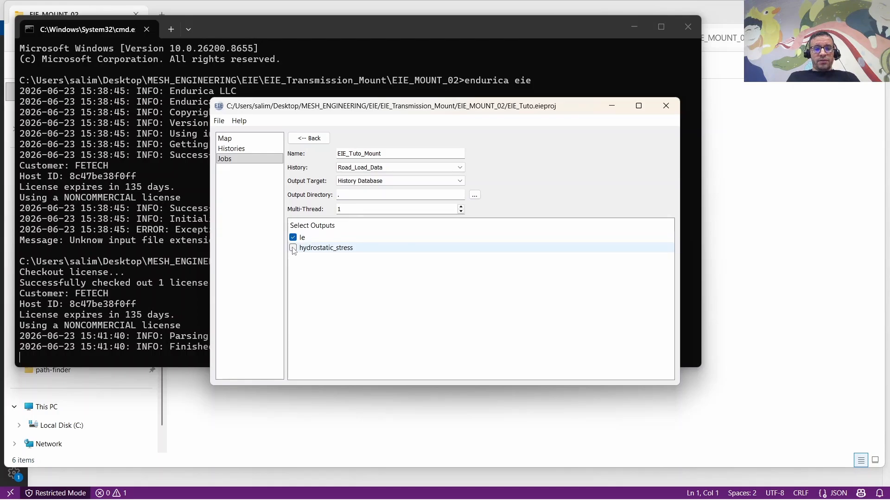
click(293, 248)
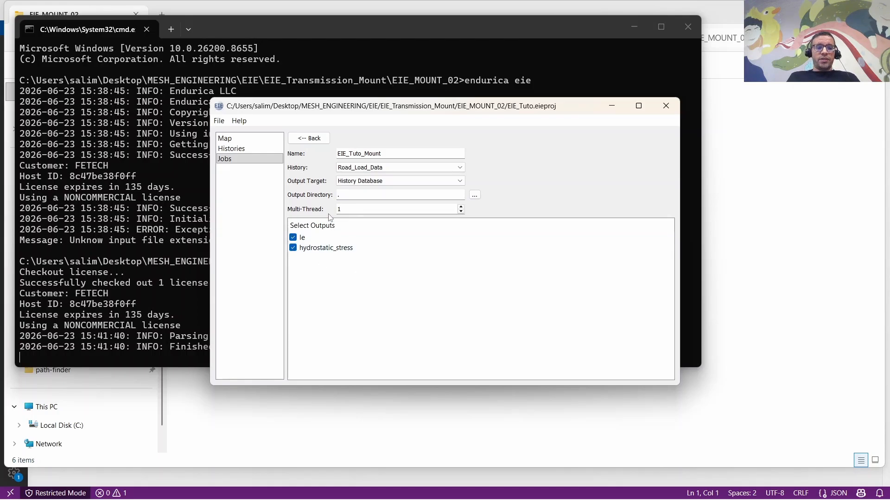
click(320, 143)
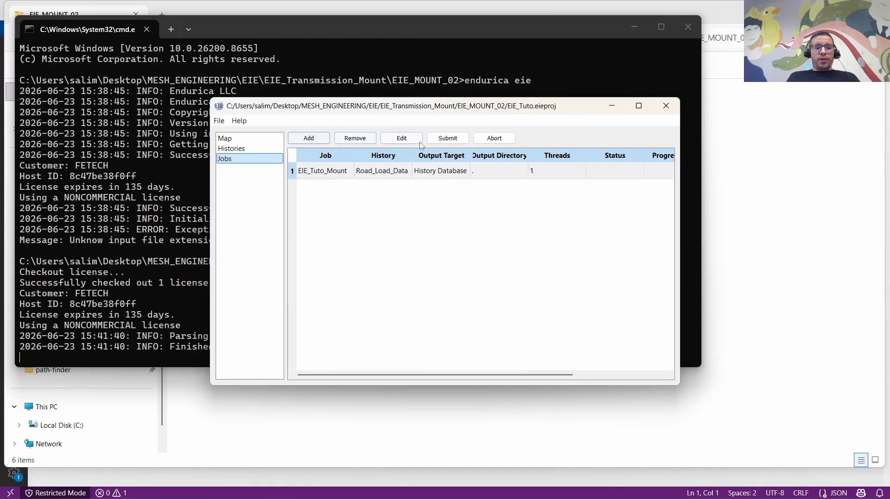
click(448, 139)
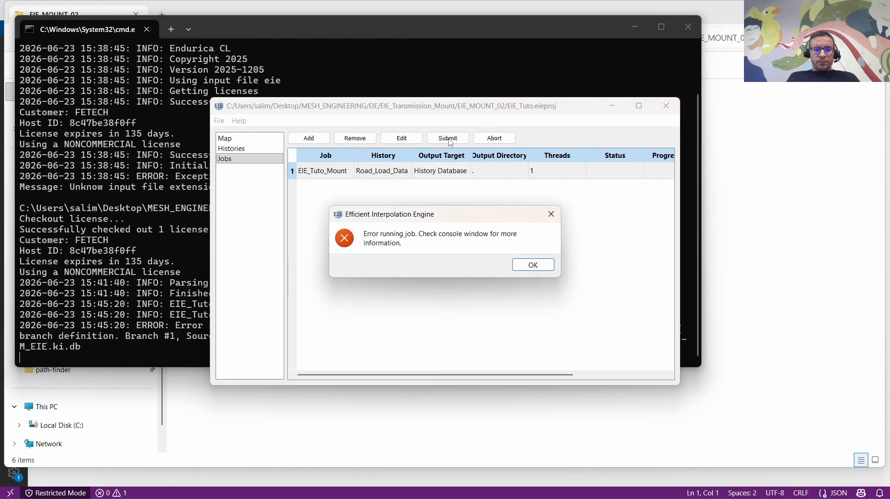
click(549, 267)
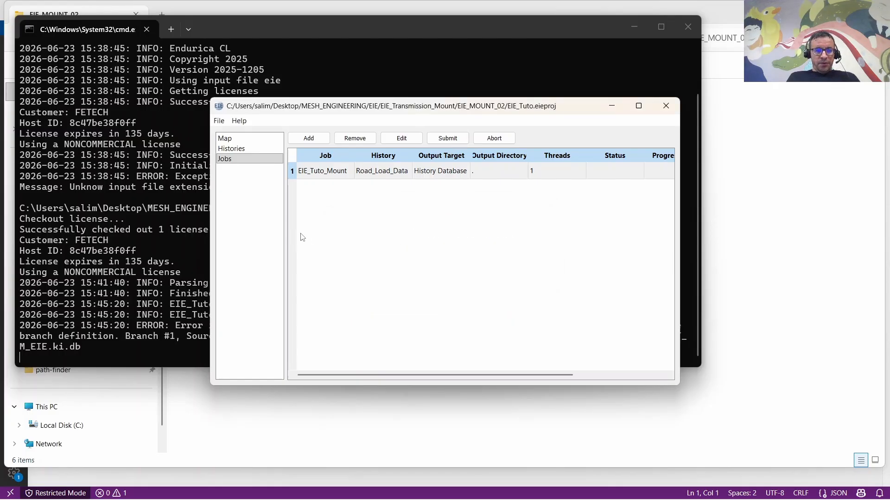
- Examine the job's messages in the console and compare them with the map's source definition
click(196, 256)
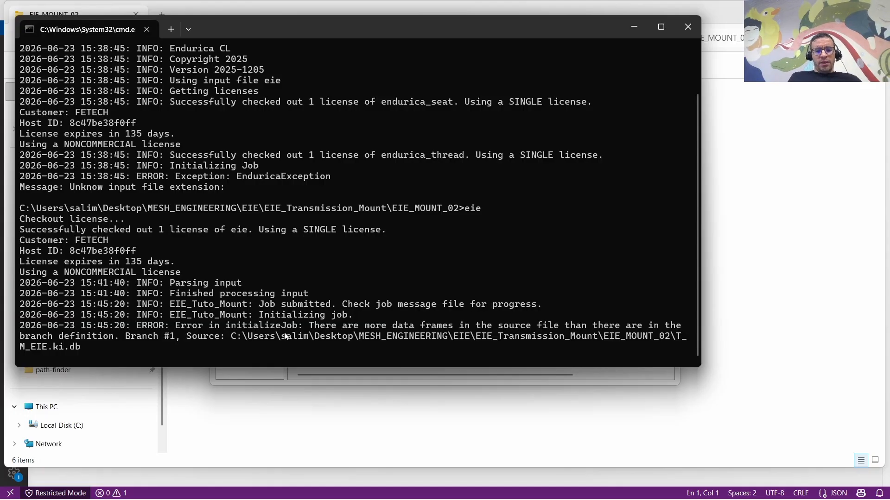
key(alt+Tab)
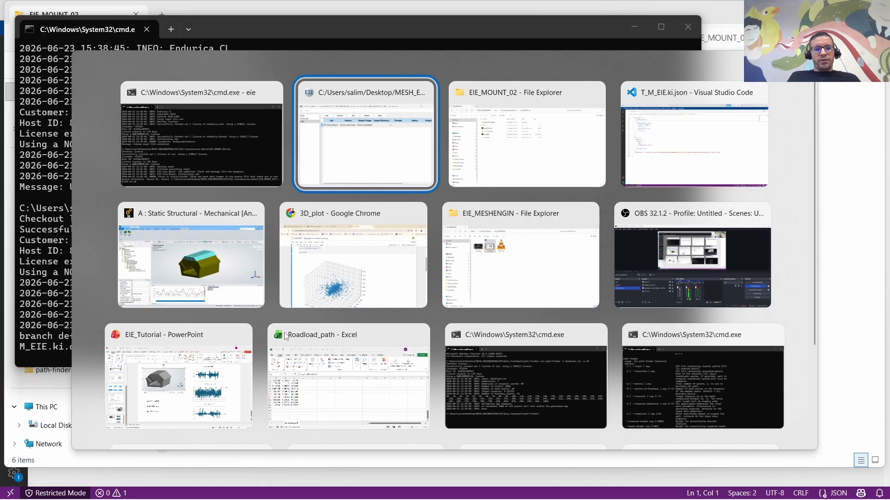
click(276, 138)
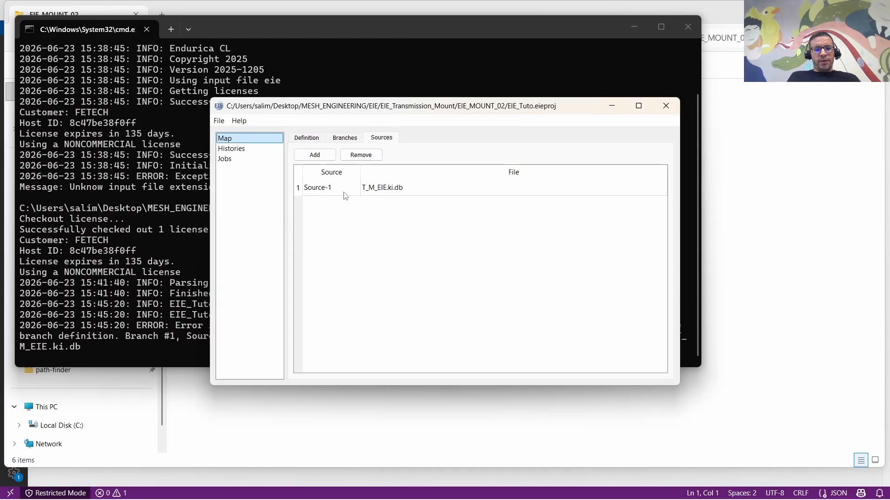
key(alt+Tab)
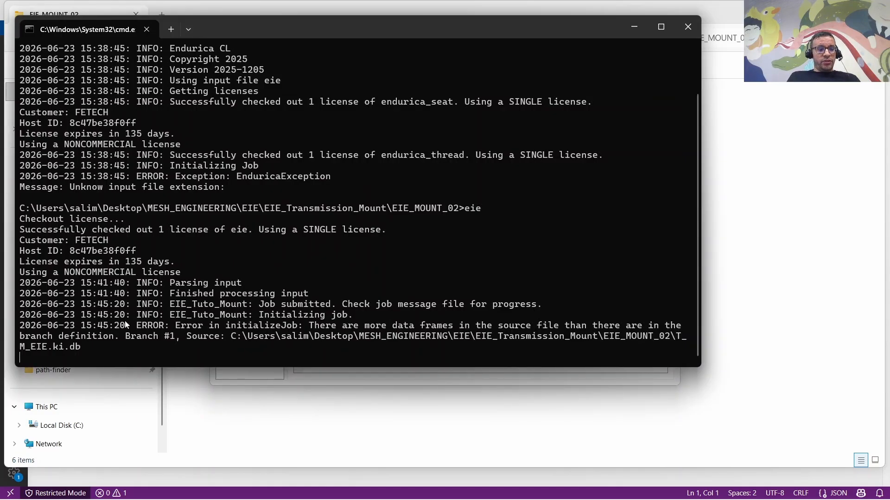
key(alt+Tab)
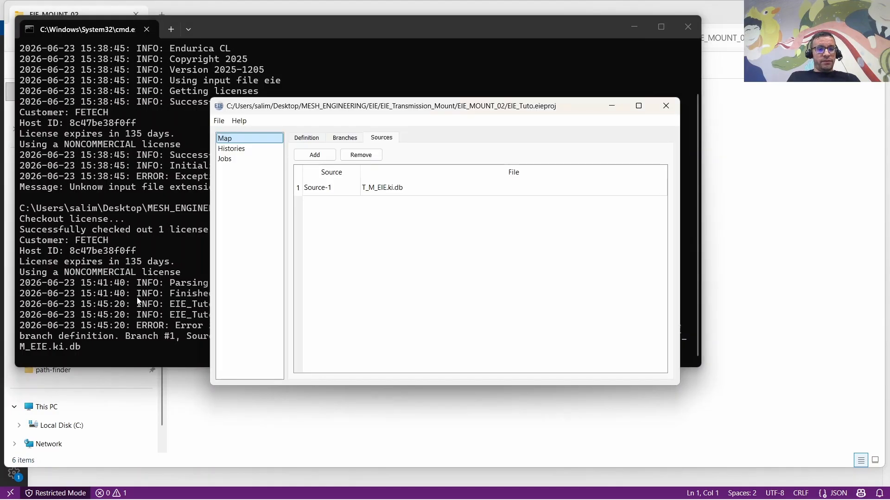
- Review the map's definition and source, and switch to Ansys Mechanical to examine the Displacement load's tabular data
click(301, 139)
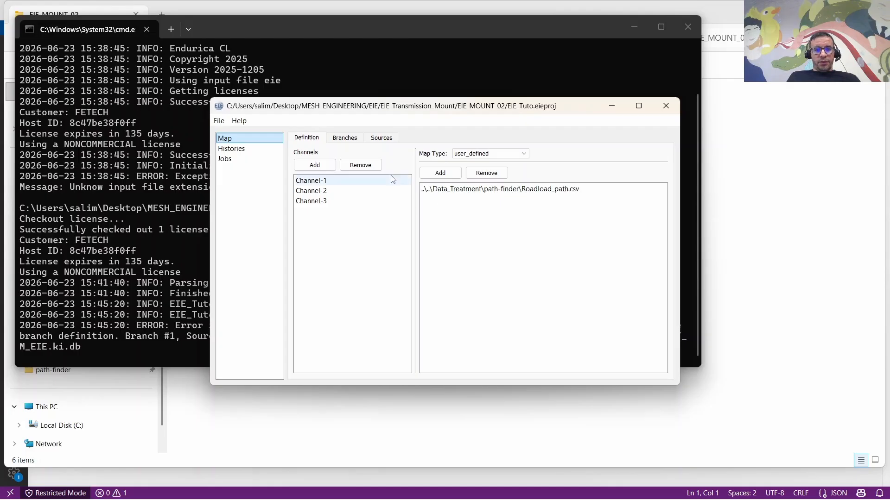
click(381, 138)
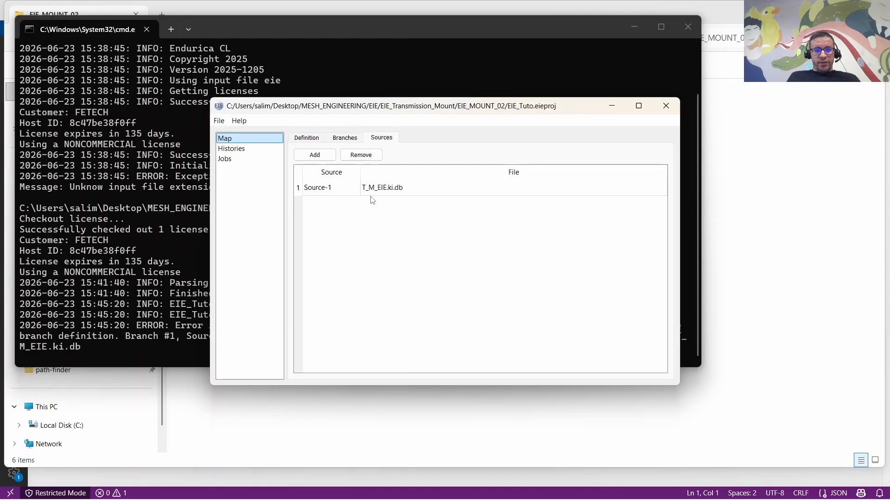
key(alt+Tab)
key(alt+Tab)
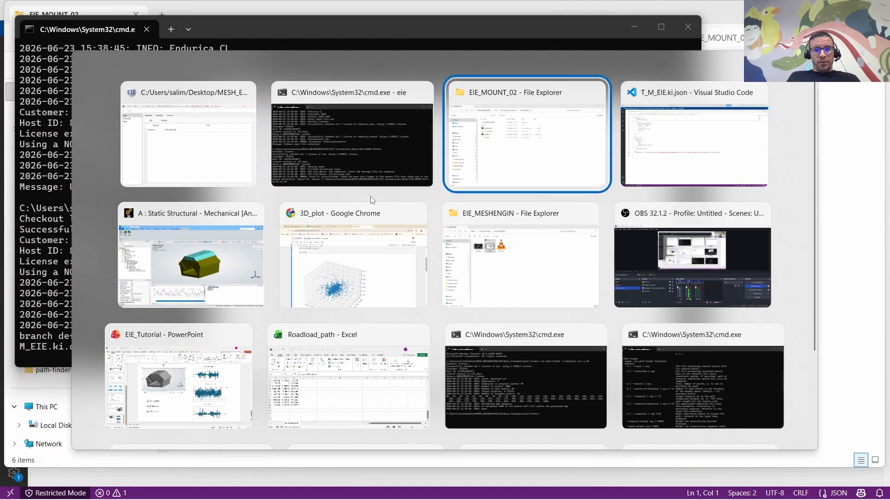
key(alt+Tab)
key(alt+Tab)
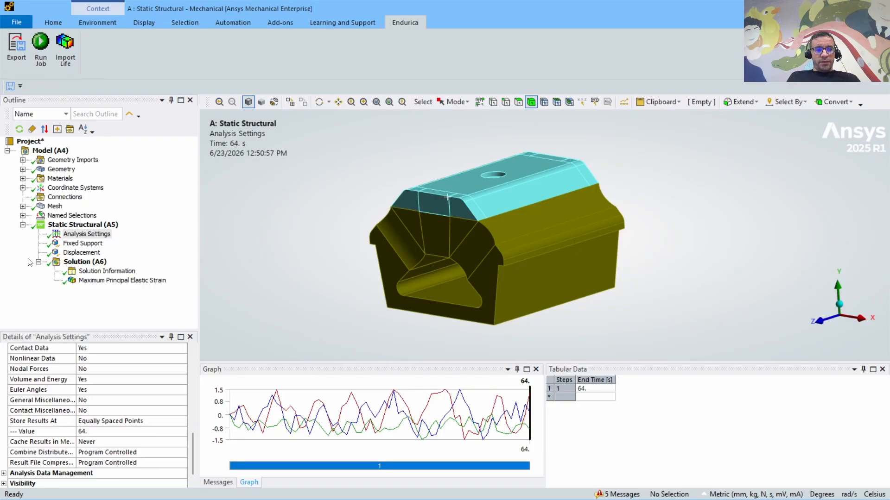
click(81, 253)
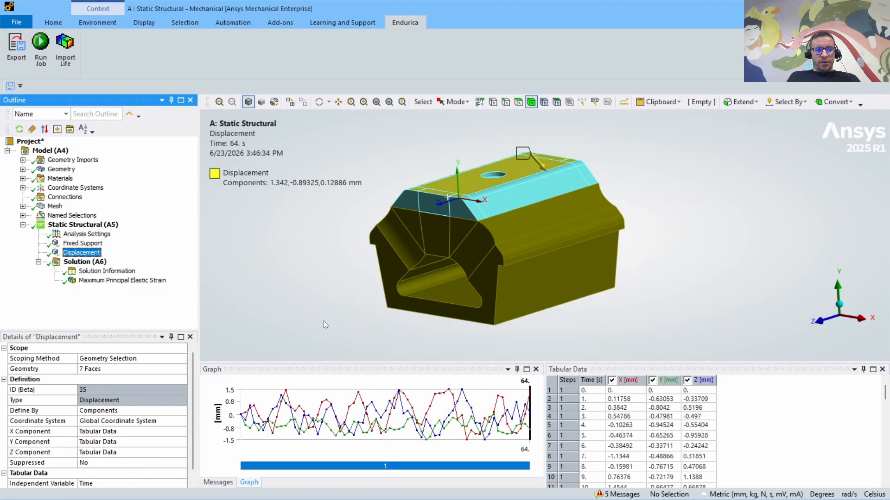
click(688, 424)
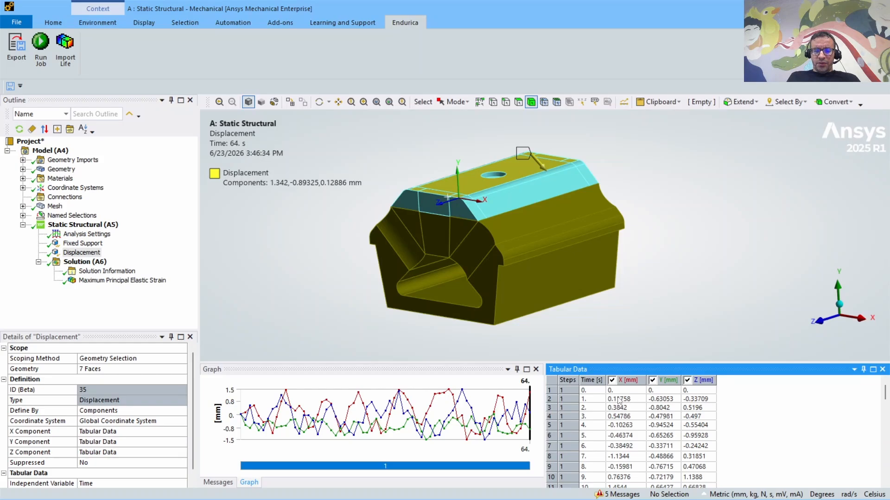
- Open Roadload_path from the EIE\Data_Treatment\path-finder folder in Excel and review its data from the first row
key(alt+Tab)
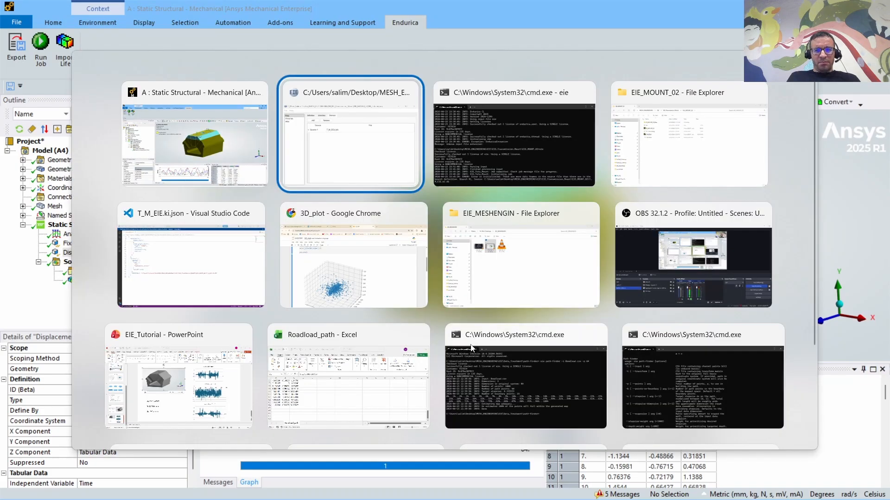
key(alt+Tab)
key(alt+Tab)
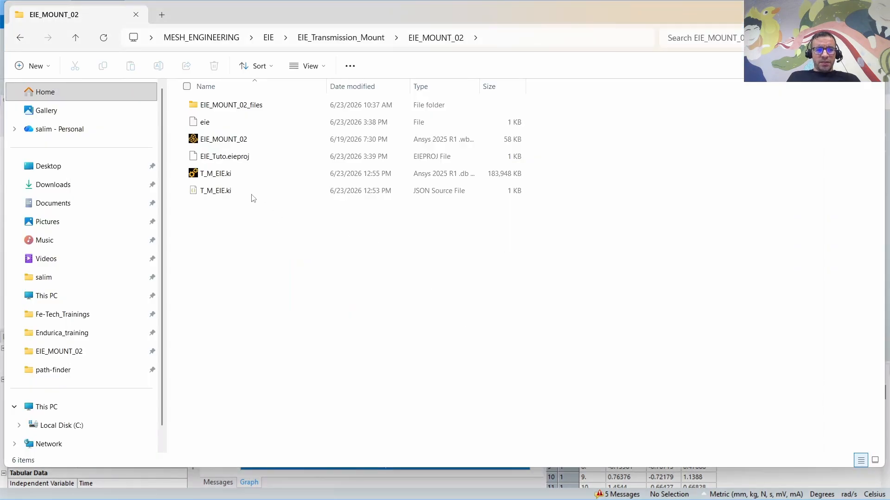
click(20, 40)
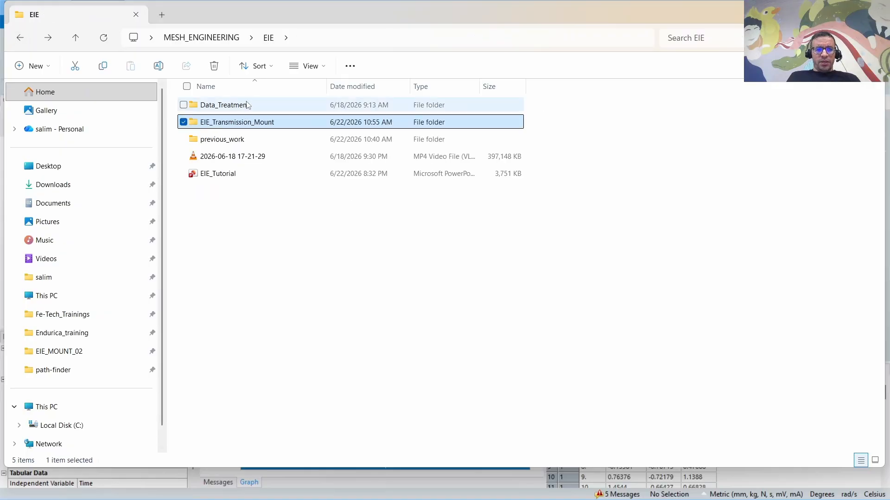
double_click(248, 105)
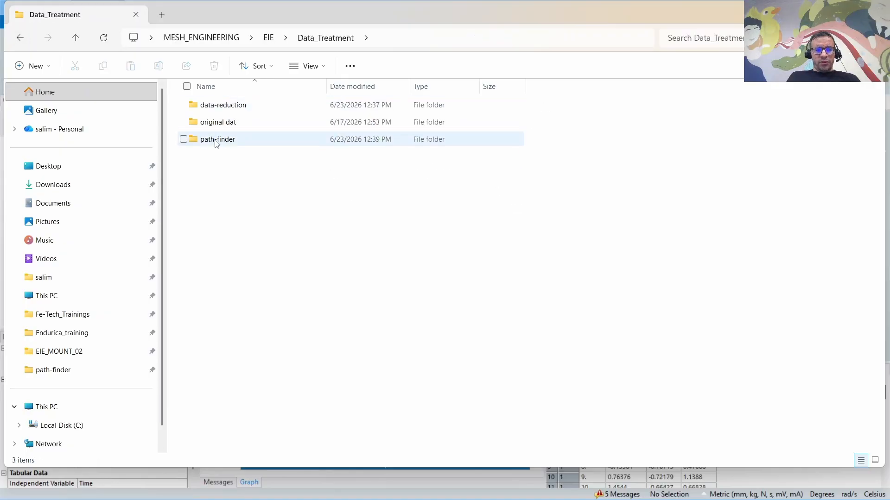
double_click(216, 142)
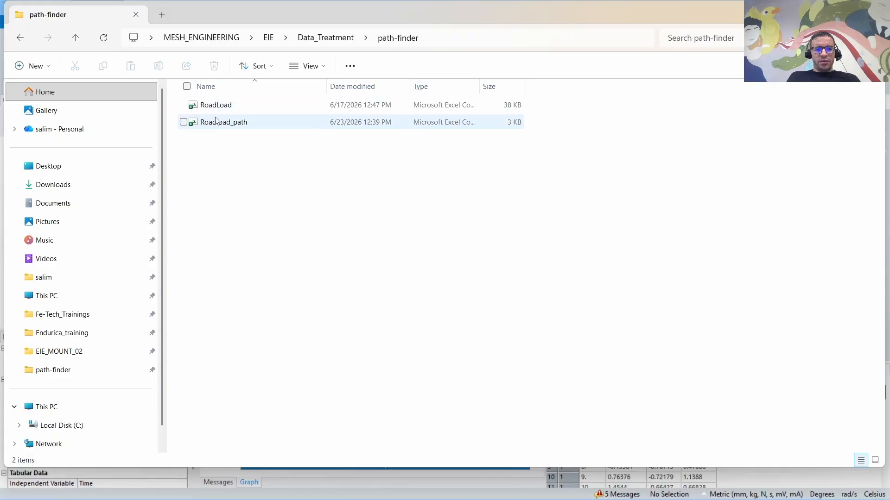
double_click(216, 122)
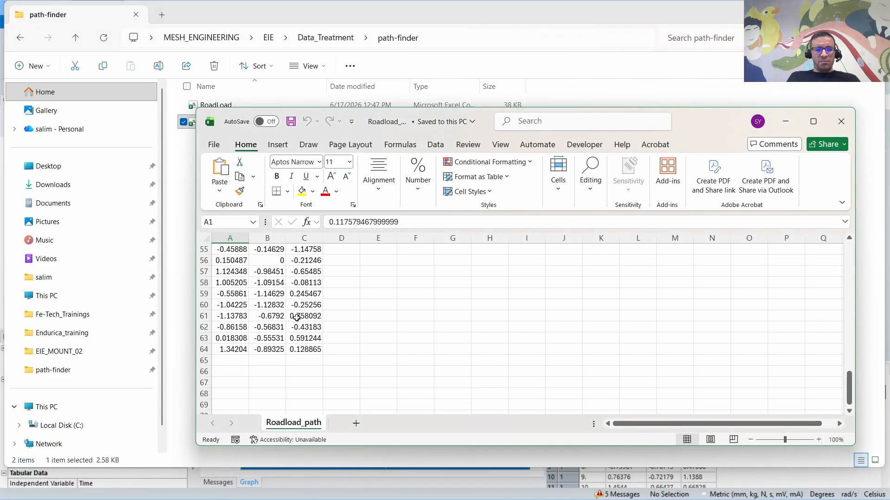
scroll(824, 331, up, 7)
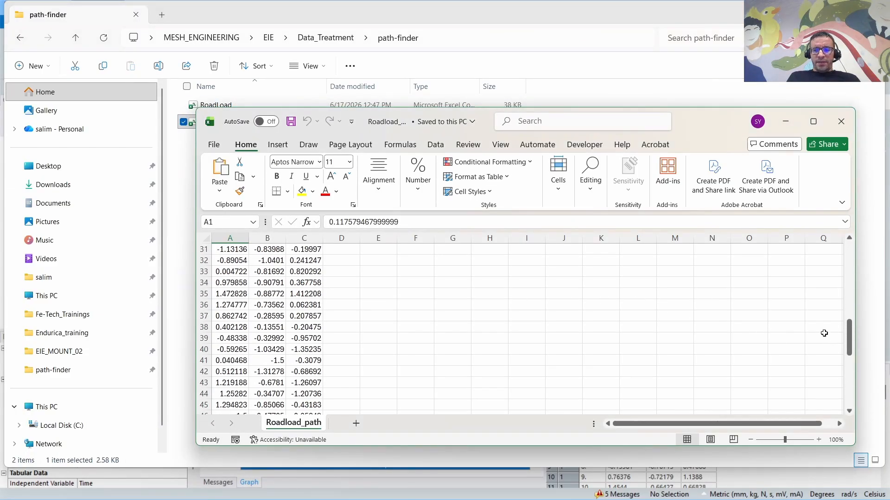
drag(849, 333, 849, 259)
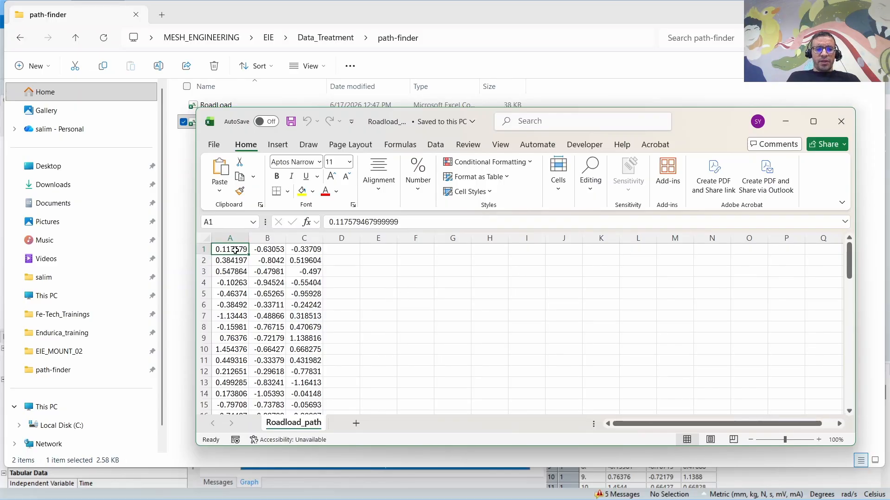
- Compare the Displacement table in Ansys Mechanical with the EIE job's error message in the console
key(alt+Tab)
key(alt+Tab)
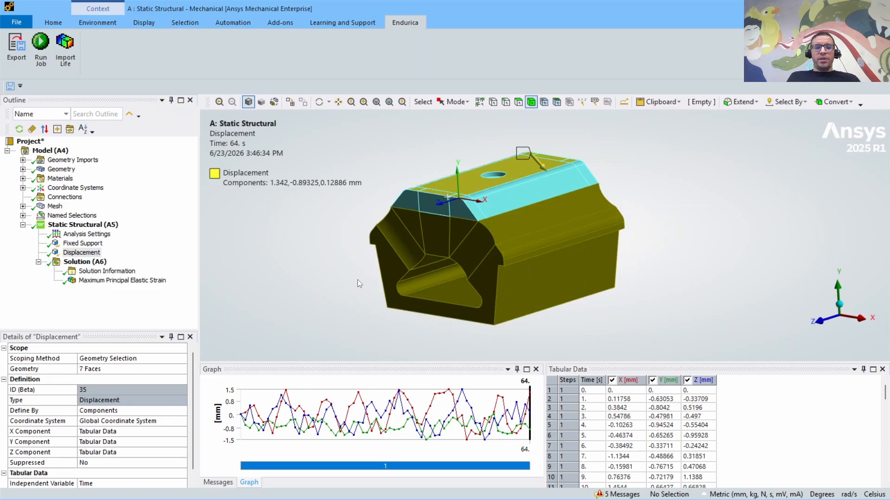
key(alt+Tab)
key(alt+Tab)
key(alt+Tab)
key(alt+Tab)
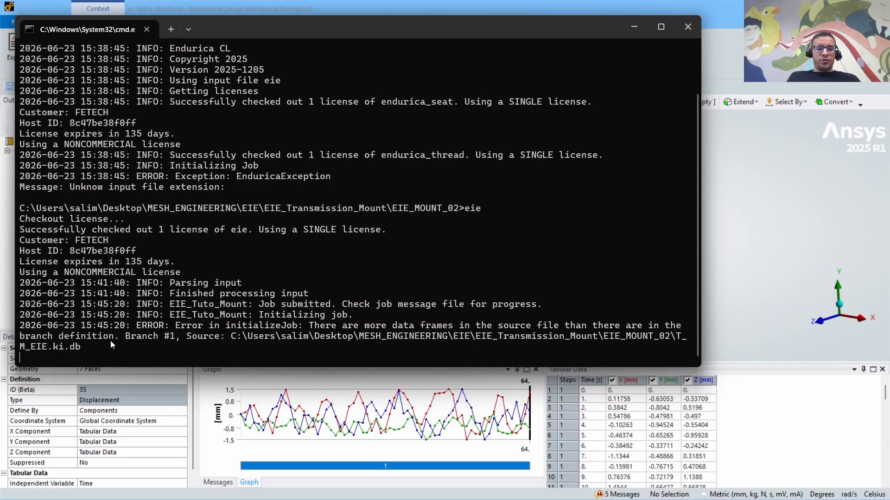
key(alt+Tab)
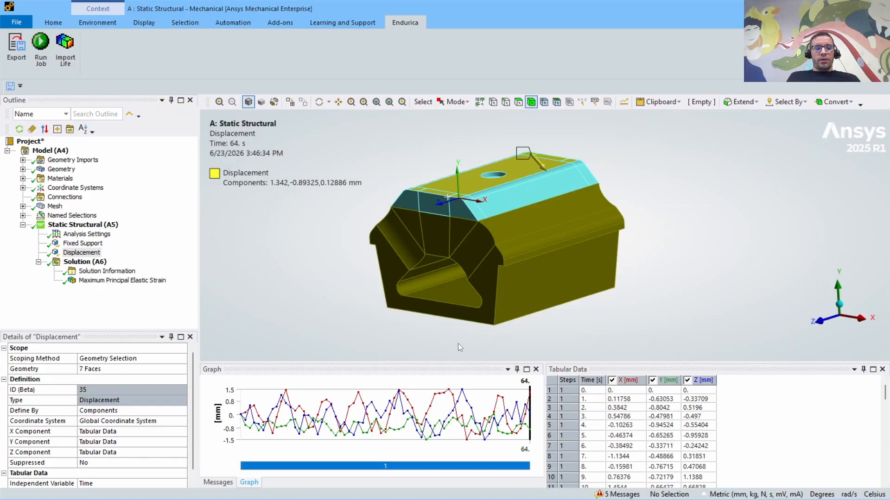
- Switch to Roadload_path in Excel and insert an empty row above the first data row
key(alt+Tab)
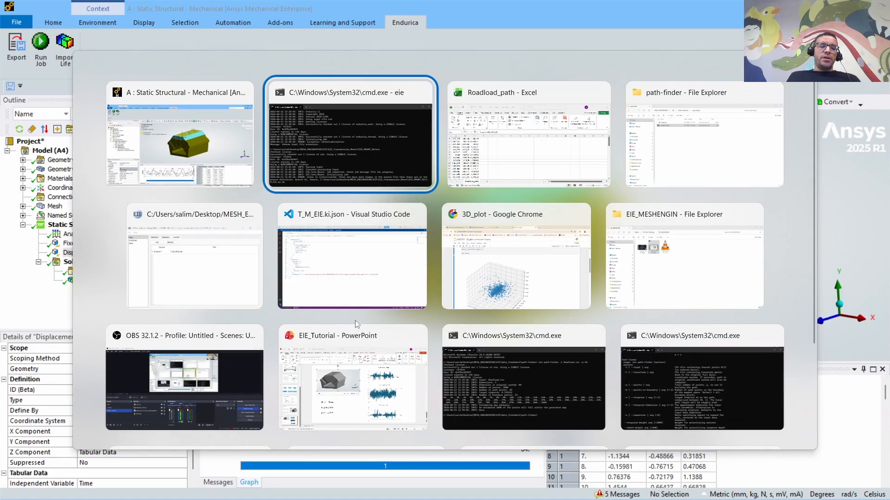
key(alt+Tab)
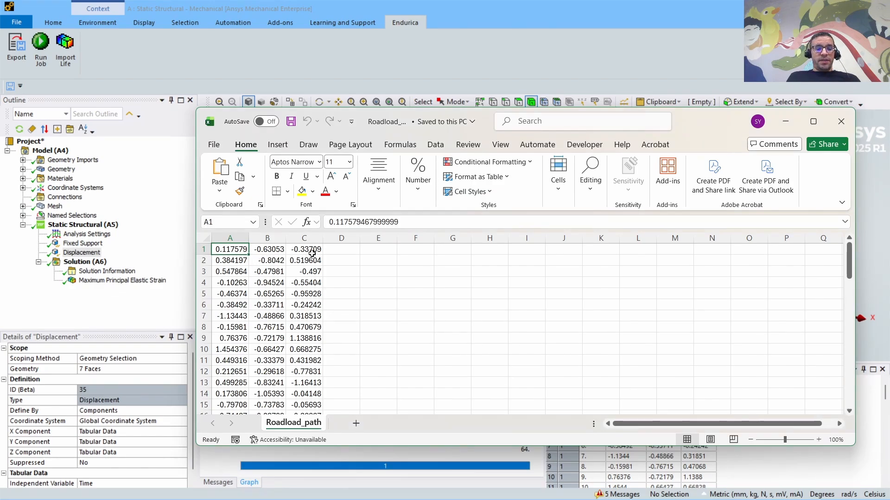
click(202, 249)
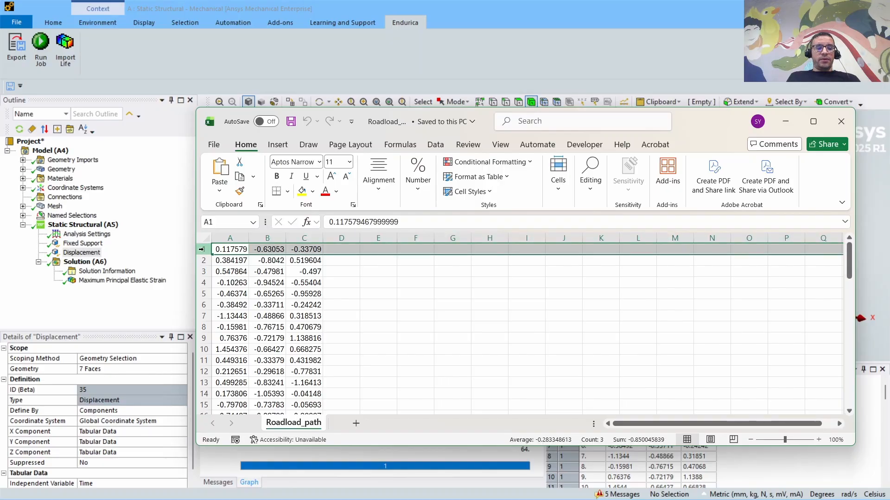
right_click(201, 249)
click(235, 366)
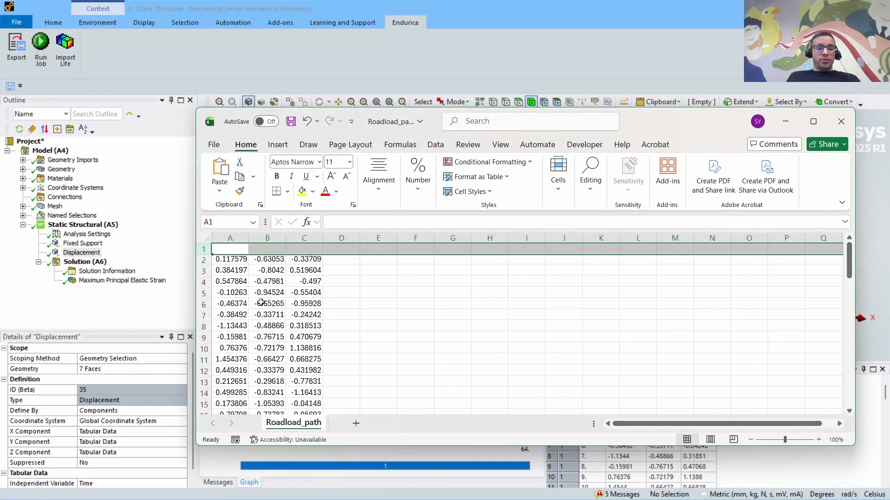
- Enter 0 in cells A1, B1 and C1, and save and close the Roadload_path file
click(230, 250)
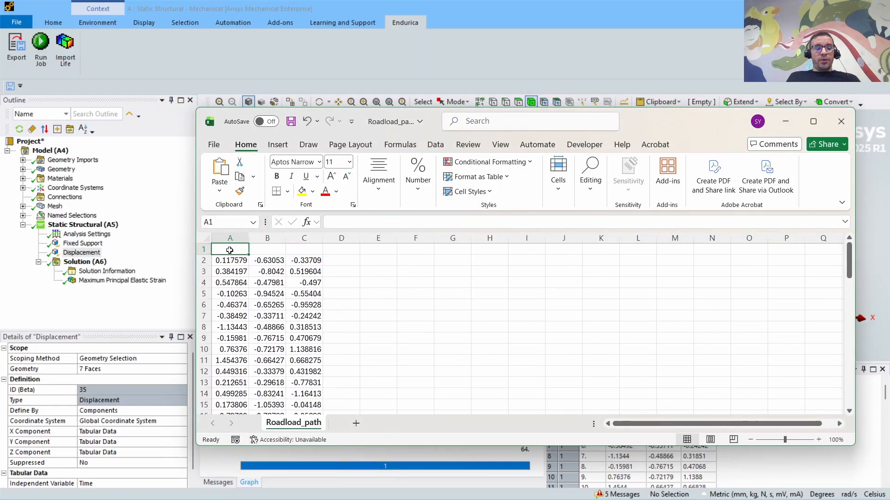
text(0)
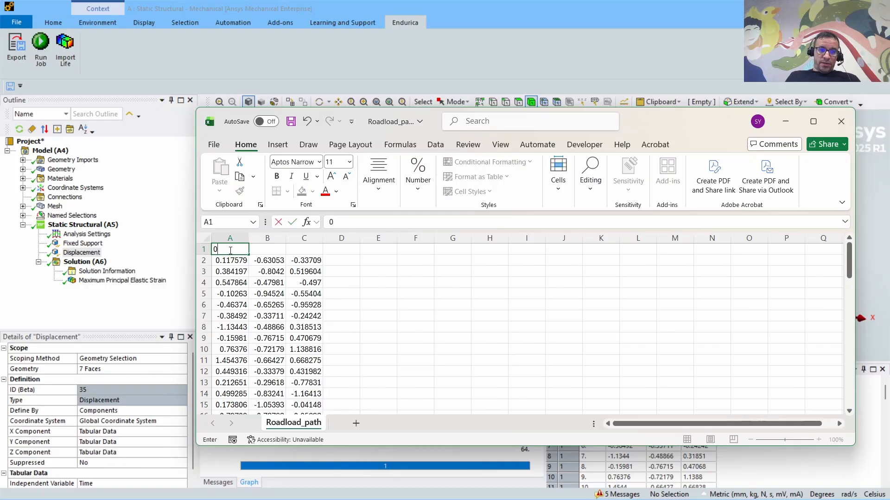
key(Return)
key(Right)
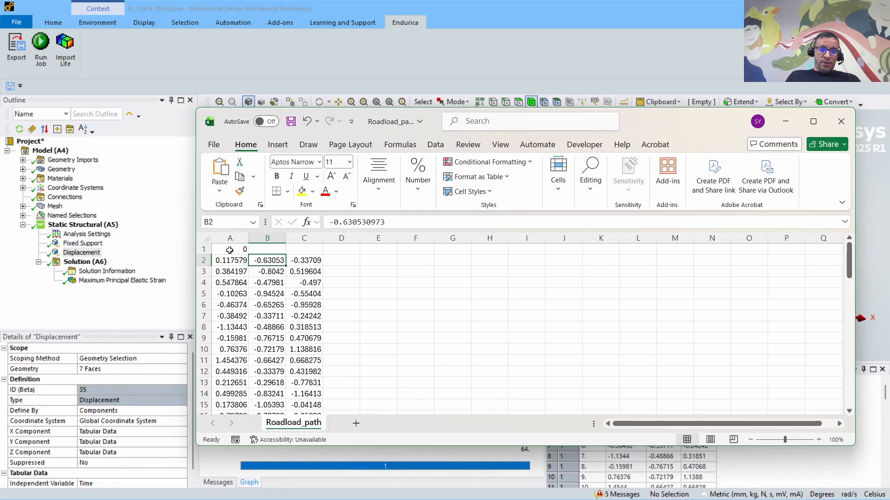
key(Up)
text(0)
key(Return)
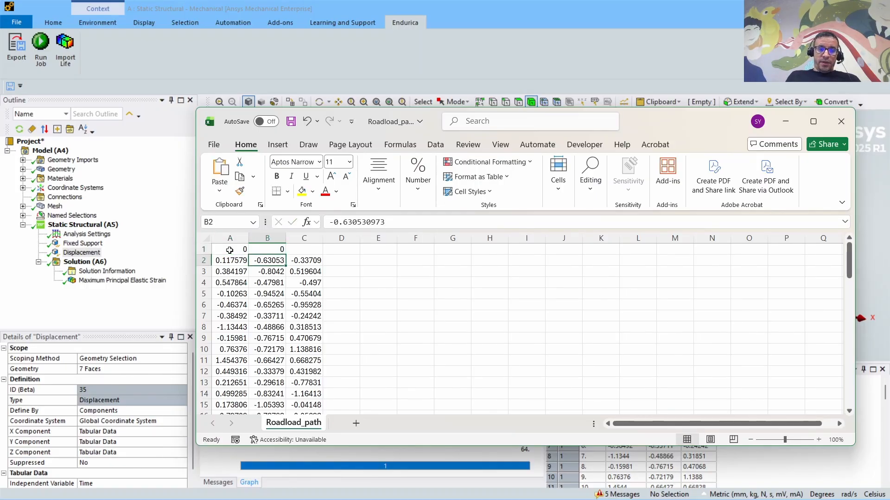
key(Right)
key(Up)
text(0)
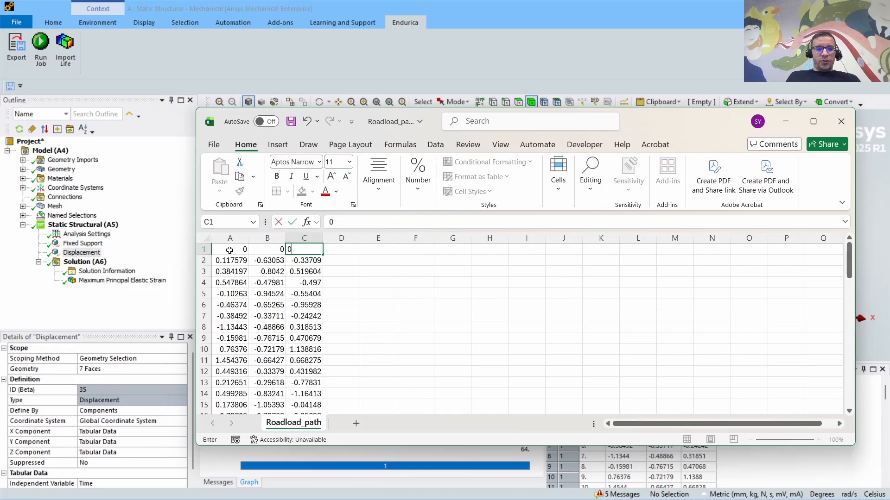
key(Return)
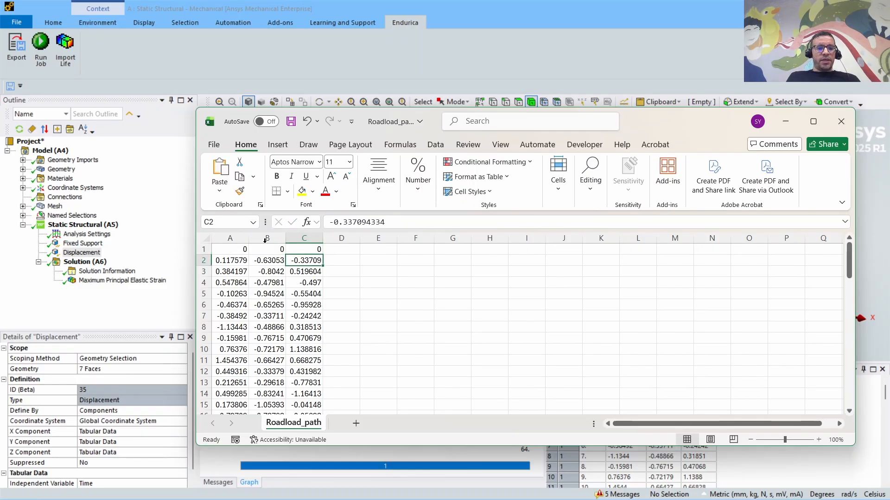
click(291, 122)
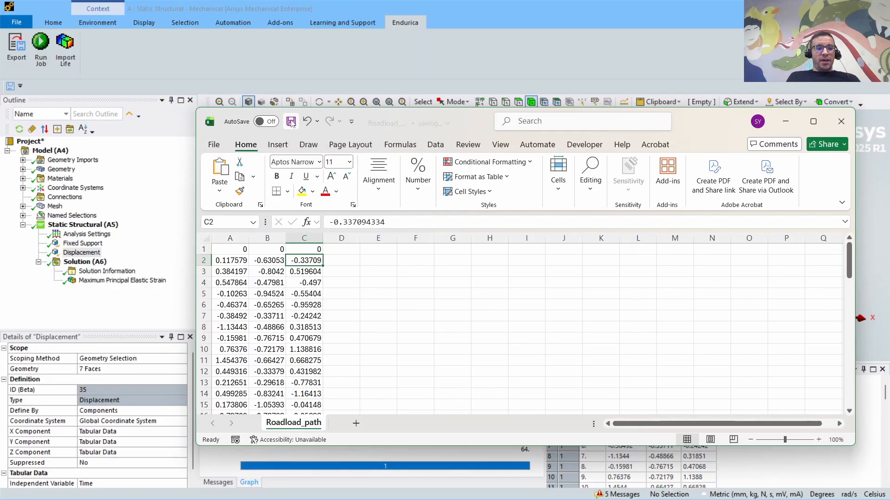
click(842, 121)
- Switch to the EIE project and remove Roadload_path.csv from the user-defined map definition
key(alt+Tab)
key(alt+Tab)
key(alt+Tab)
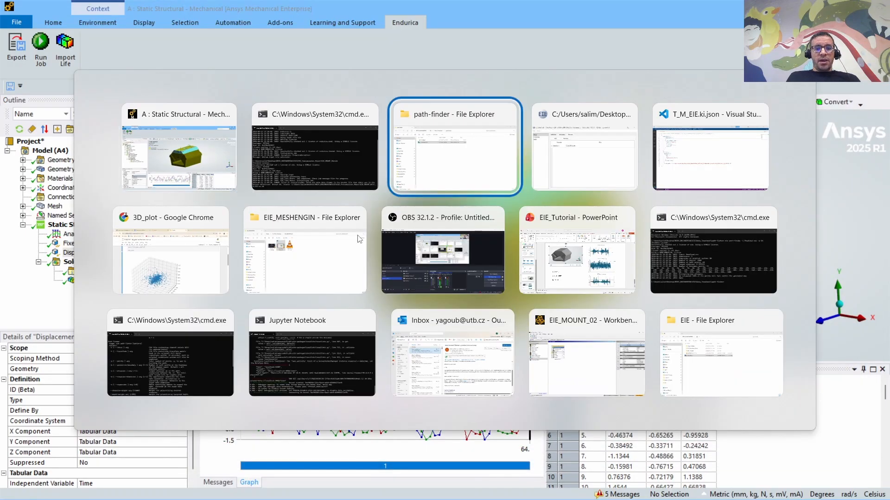
key(alt+Tab)
click(306, 138)
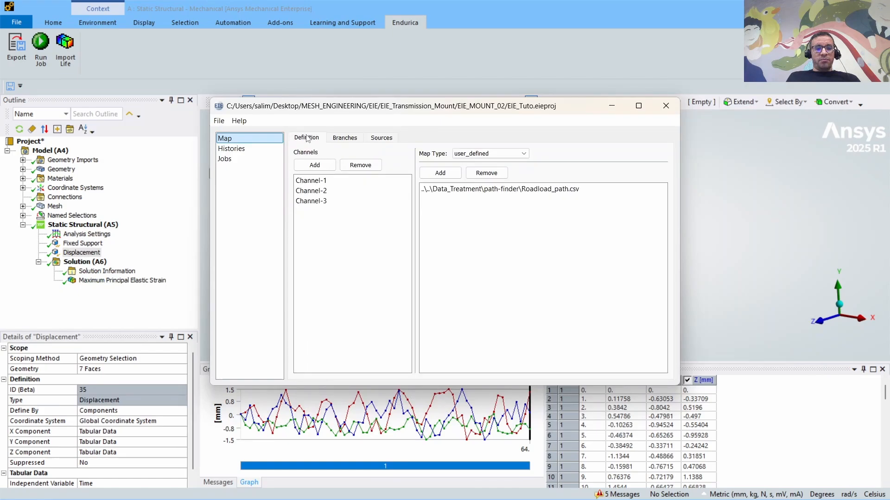
click(458, 189)
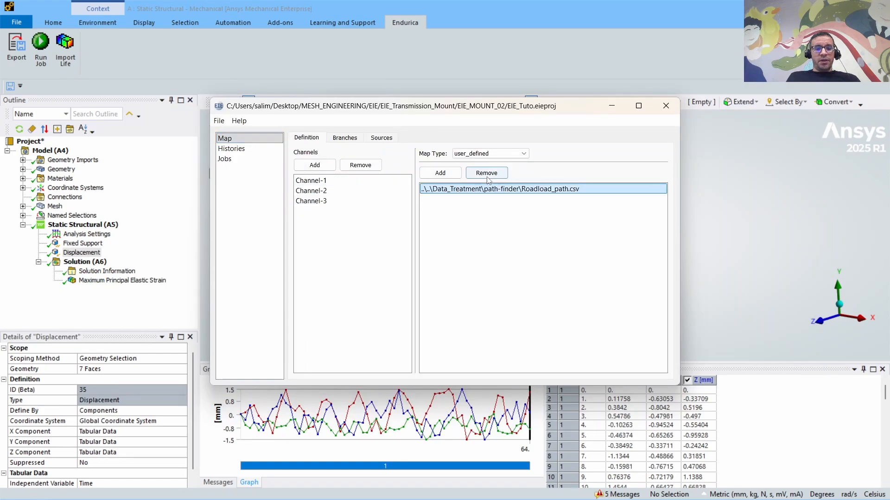
click(487, 177)
- Add Roadload_path from EIE\Data_Treatment\path-finder to the user-defined map definition
click(440, 173)
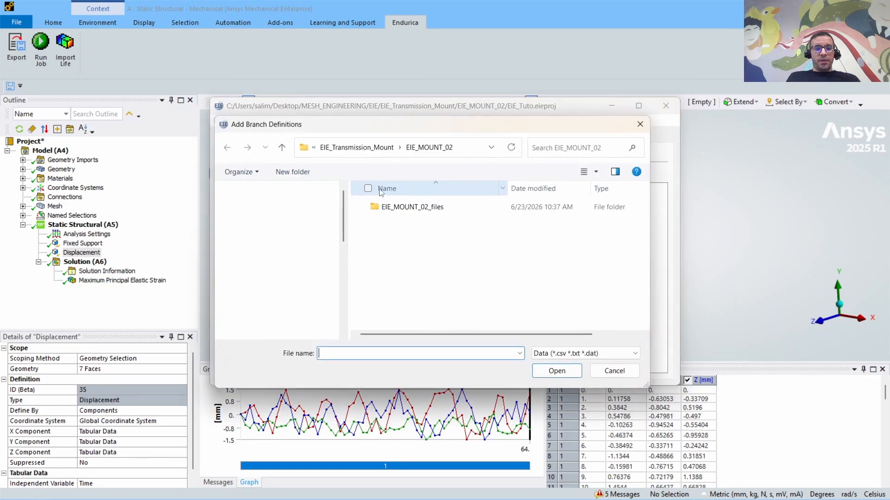
click(315, 148)
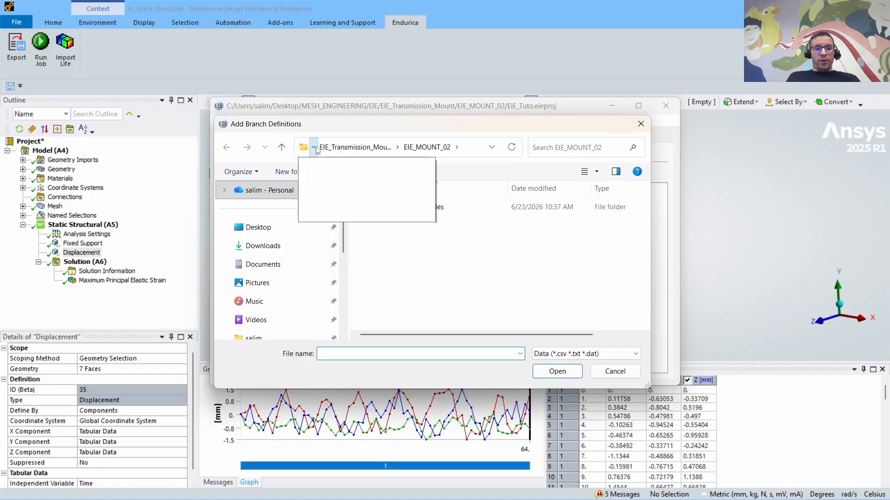
click(326, 160)
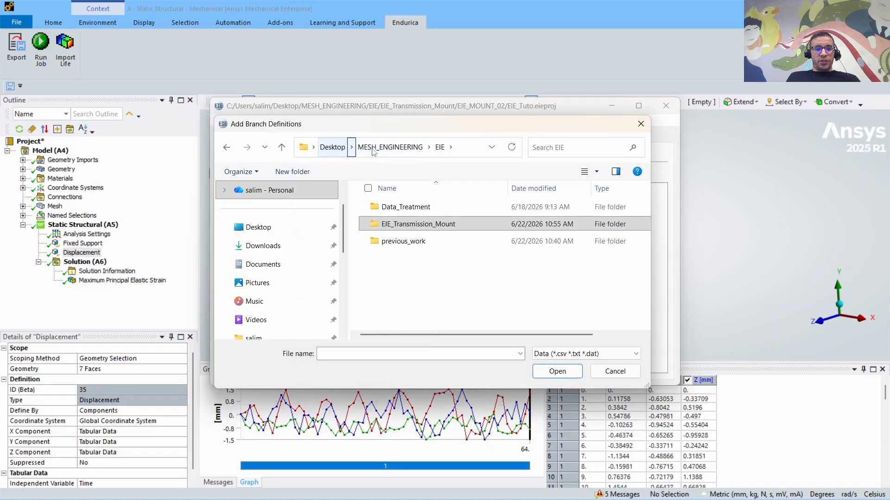
double_click(407, 208)
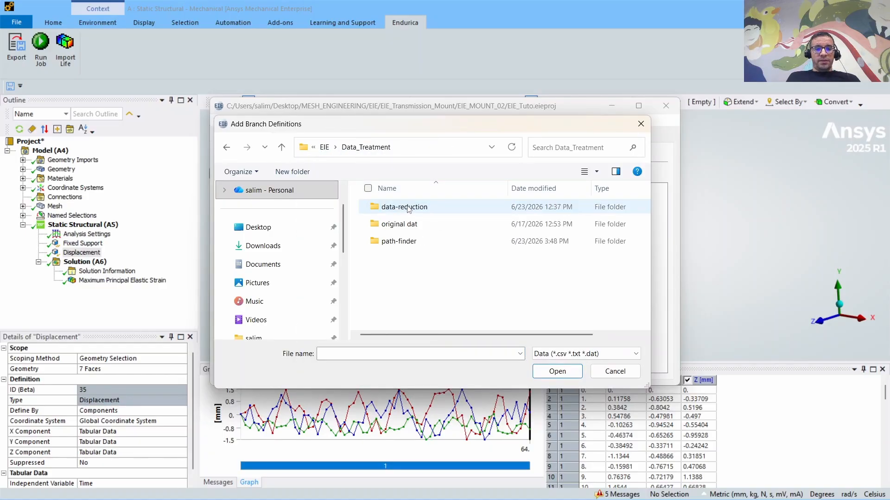
double_click(404, 241)
click(408, 228)
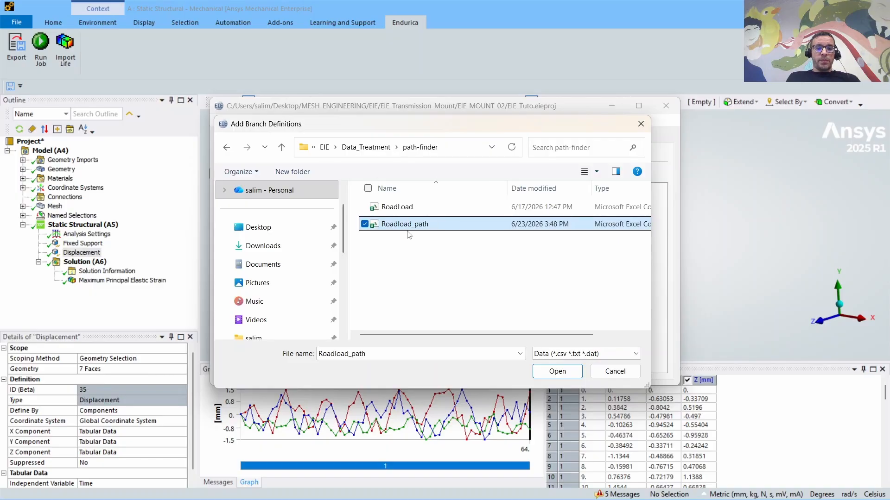
click(557, 371)
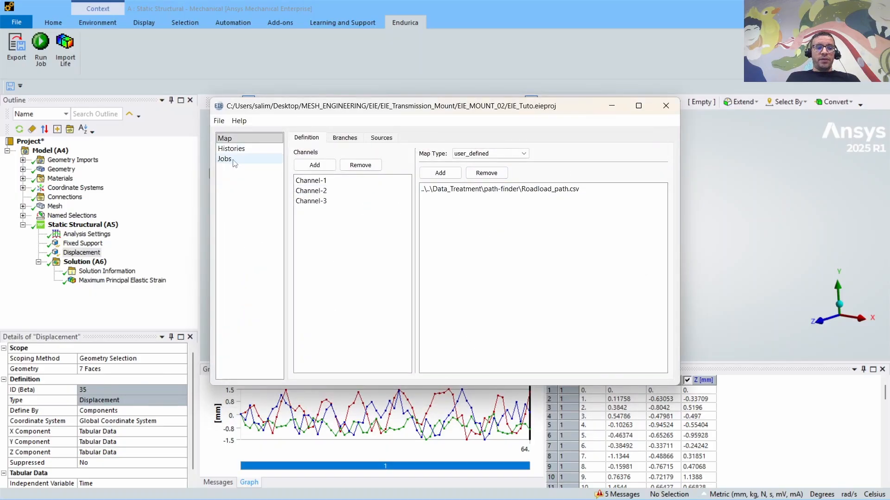
- Submit the EIE_Tuto_Mount job and maximize the EIE project window
click(234, 160)
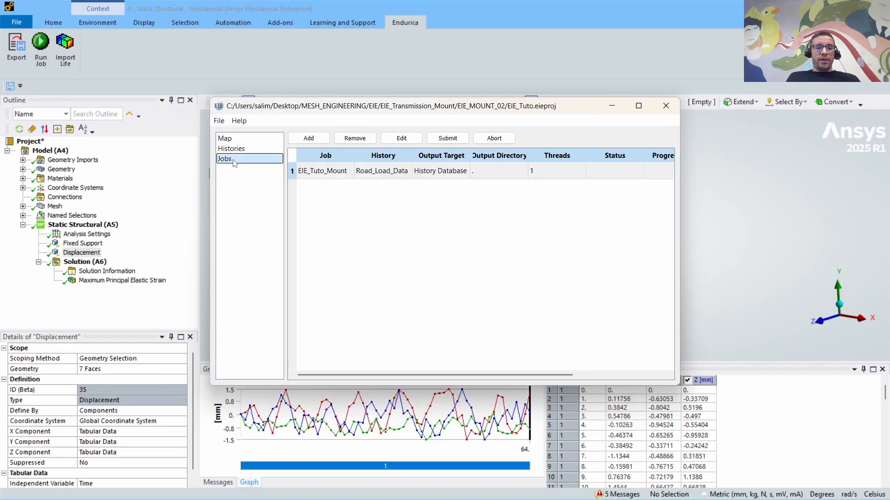
click(449, 139)
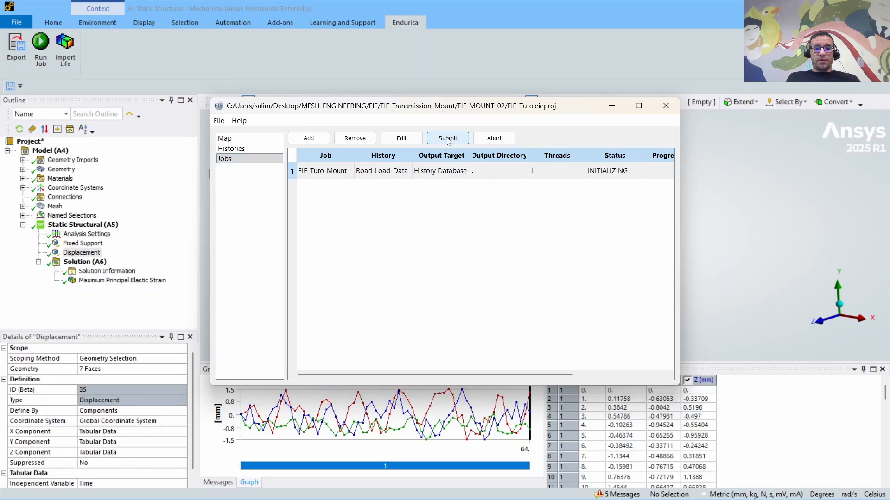
click(639, 107)
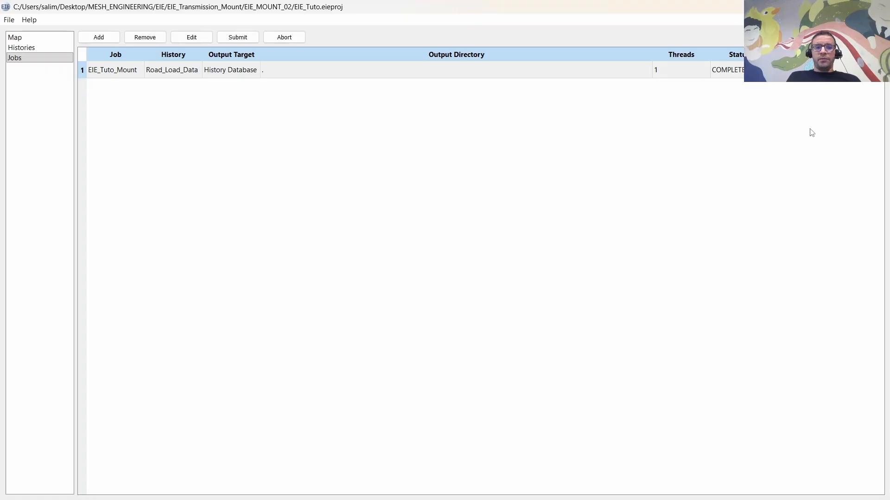
- Switch to File Explorer, open EIE\EIE_Transmission_Mount\EIE_MOUNT_02 and compare the EIE_Tuto_Mount.ki and T_M_EIE.ki database files
key(alt+Tab)
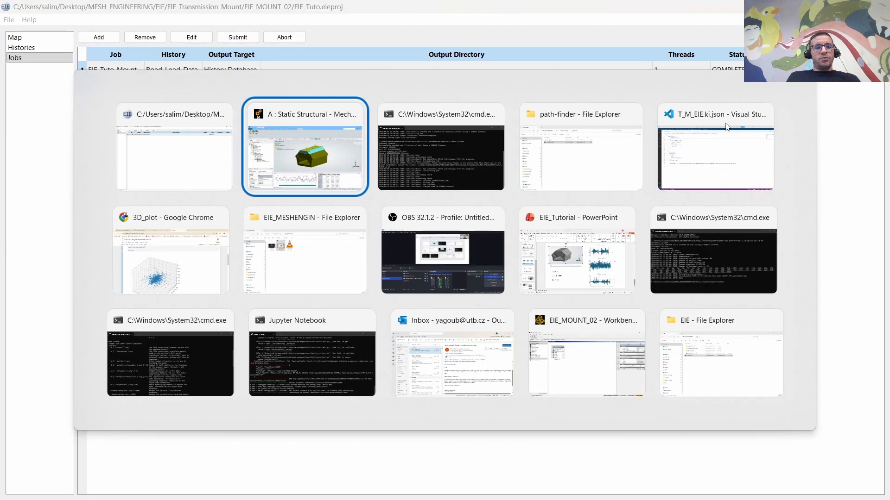
key(alt+Tab)
key(alt+Tab)
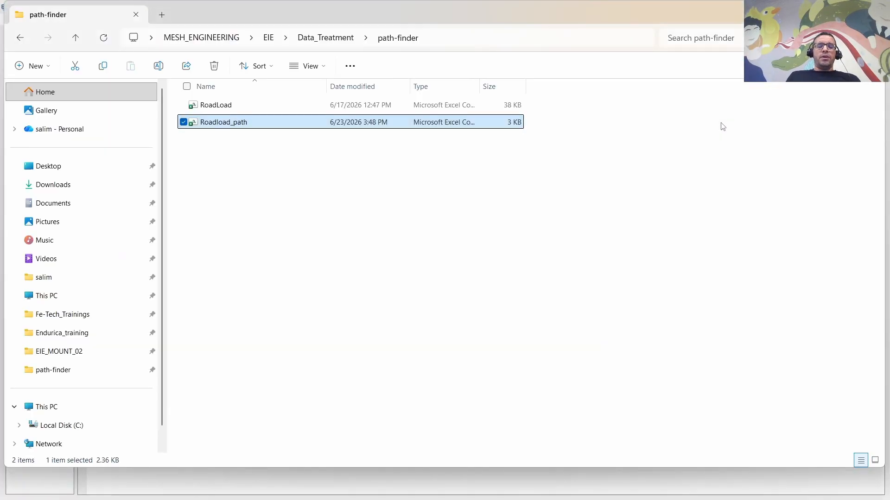
key(BackSpace)
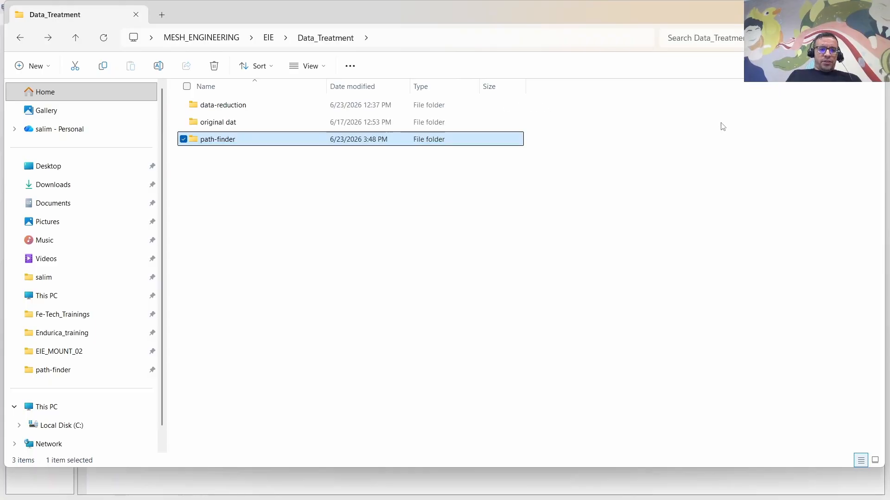
key(BackSpace)
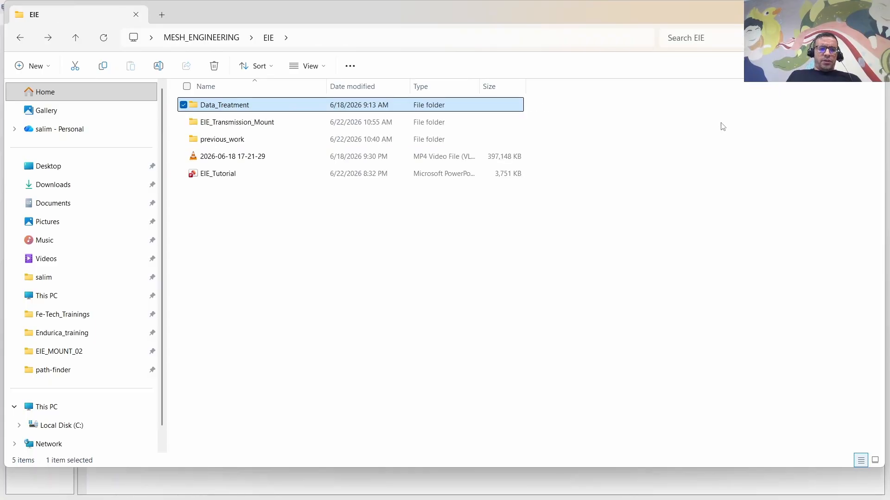
key(Down)
key(Return)
key(Down)
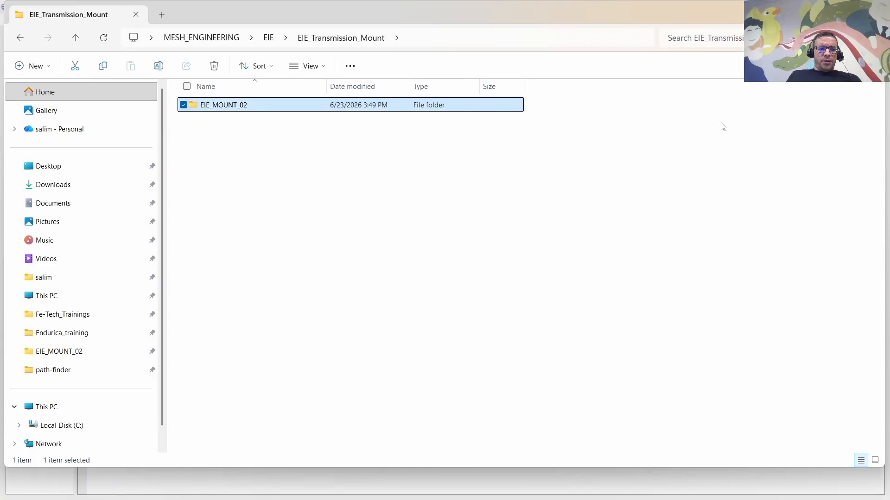
key(Return)
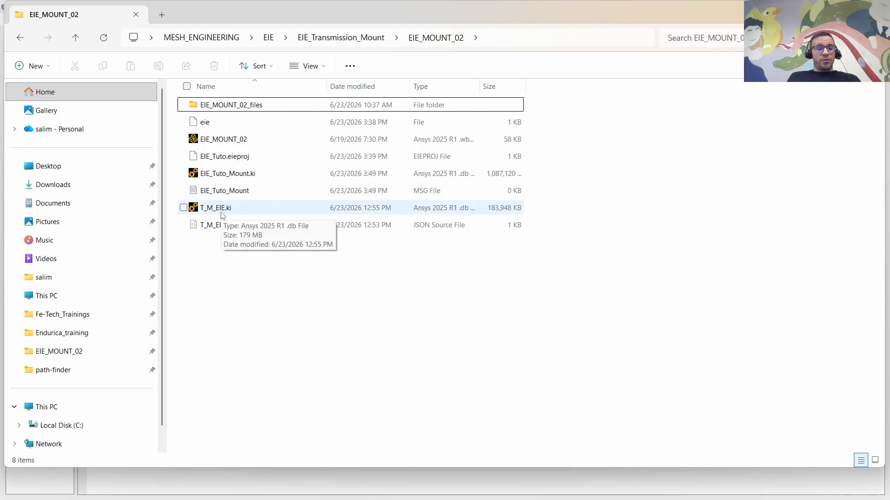
click(224, 179)
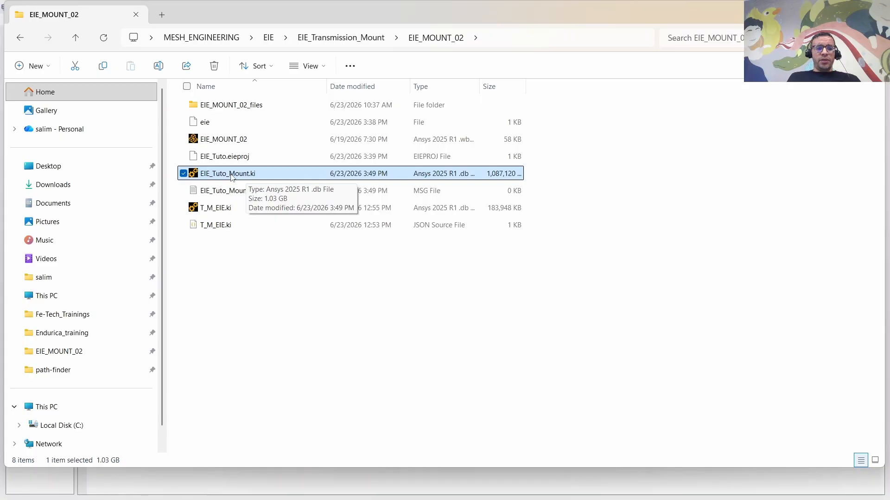
click(224, 211)
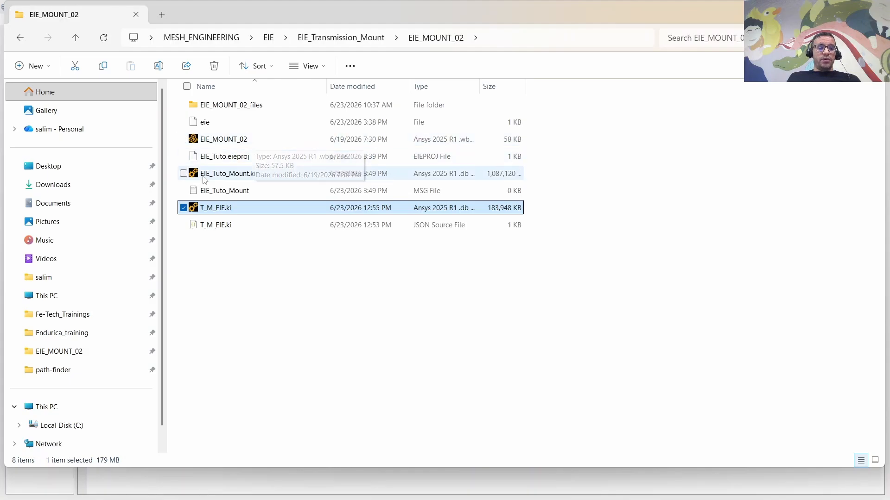
- Open the T_M_EIE.ki JSON file in Visual Studio Code and review its material and history definitions
double_click(211, 227)
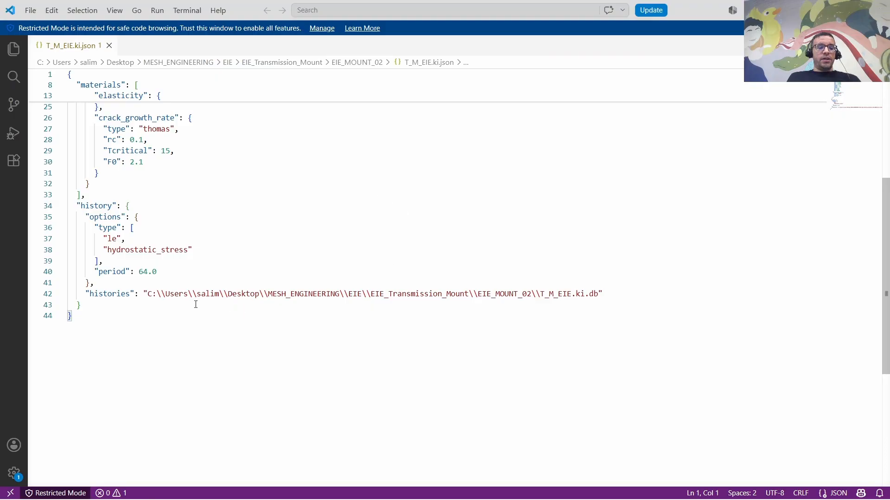
scroll(218, 199, up, 5)
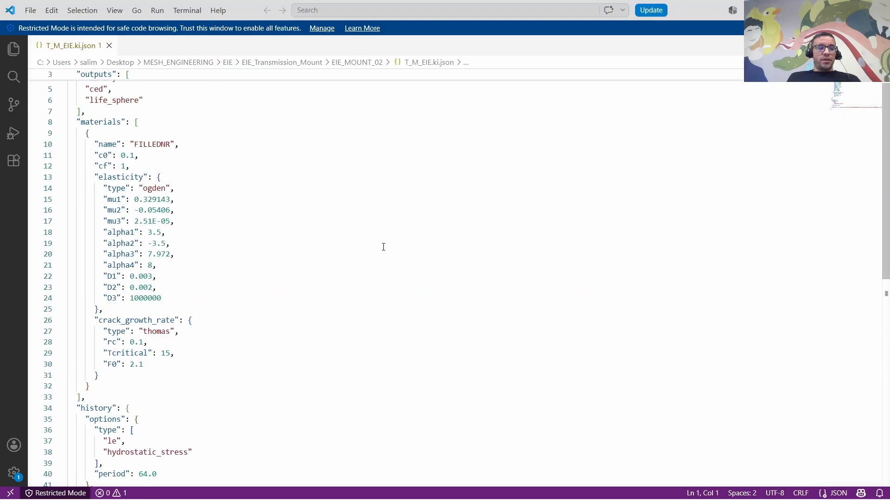
scroll(383, 247, down, 4)
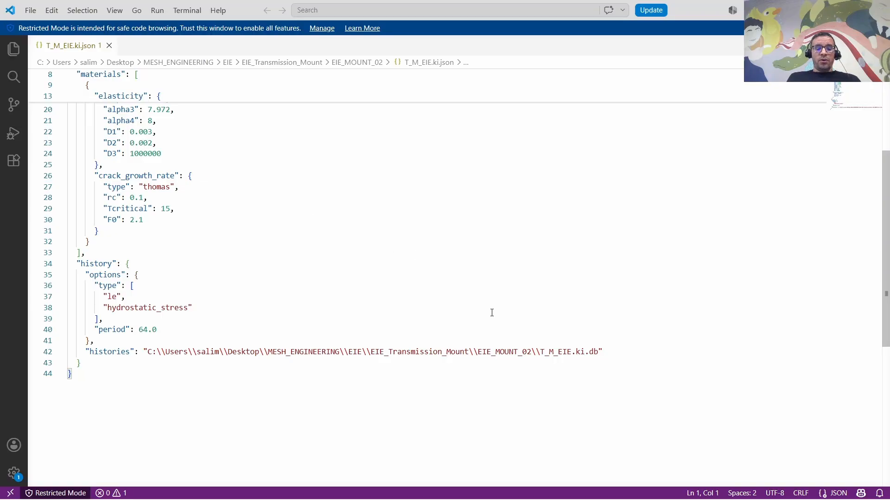
- Switch to File Explorer and copy EIE_Tuto_Mount from the EIE_Tuto_Mount.ki database's file name, keeping the name as it is
key(alt+Tab)
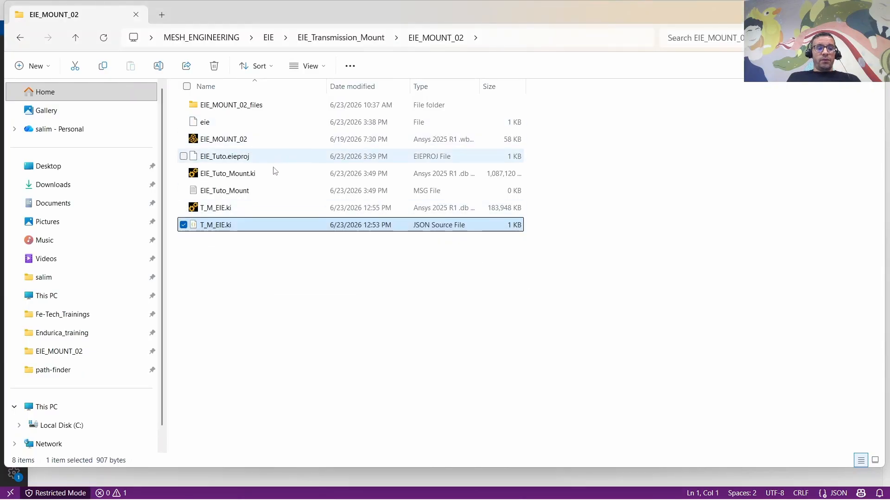
click(252, 178)
click(251, 178)
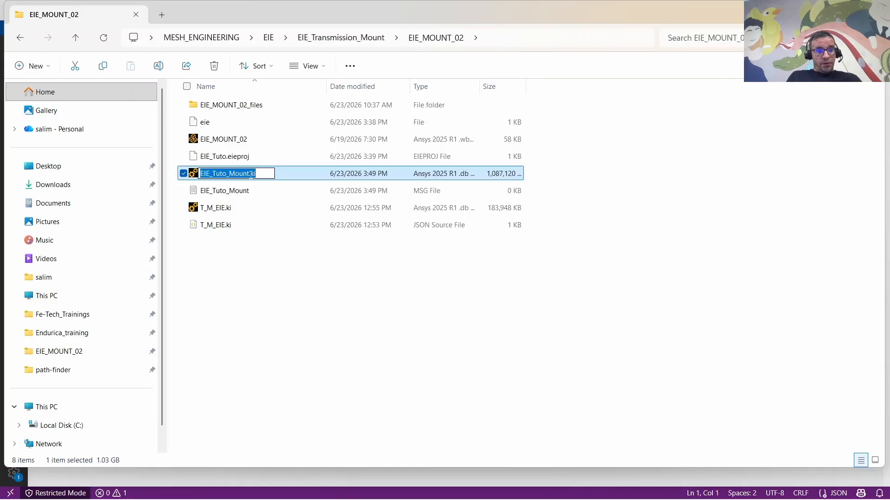
key(Home)
key(shift+Right)
key(shift+Right)
key(shift+Right)
key(shift+Right)
key(shift+Right)
key(shift+Right)
key(shift+Right)
key(shift+Right)
key(shift+Right)
key(shift+Right)
key(shift+Right)
key(shift+Right)
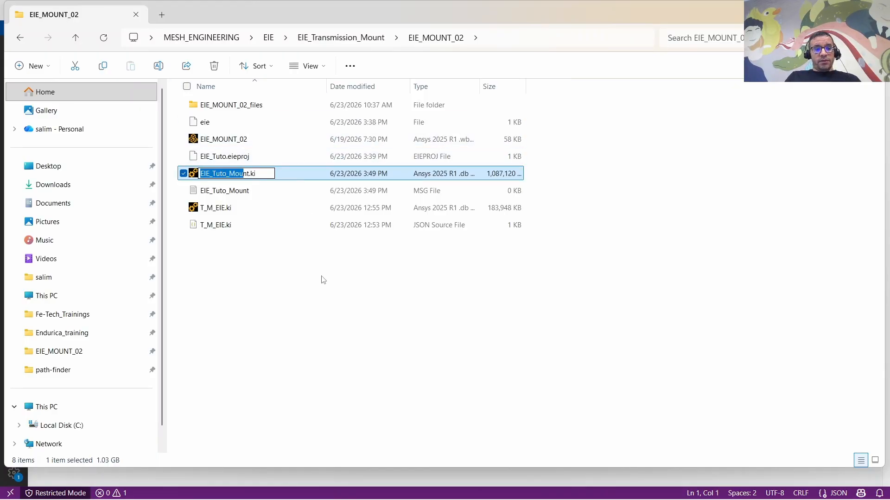
key(shift+Right)
key(shift+Right)
key(ctrl+c)
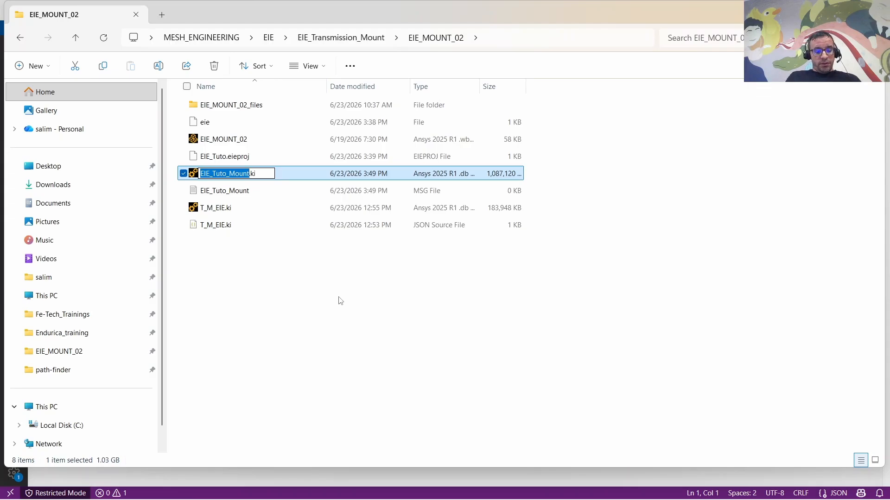
key(Return)
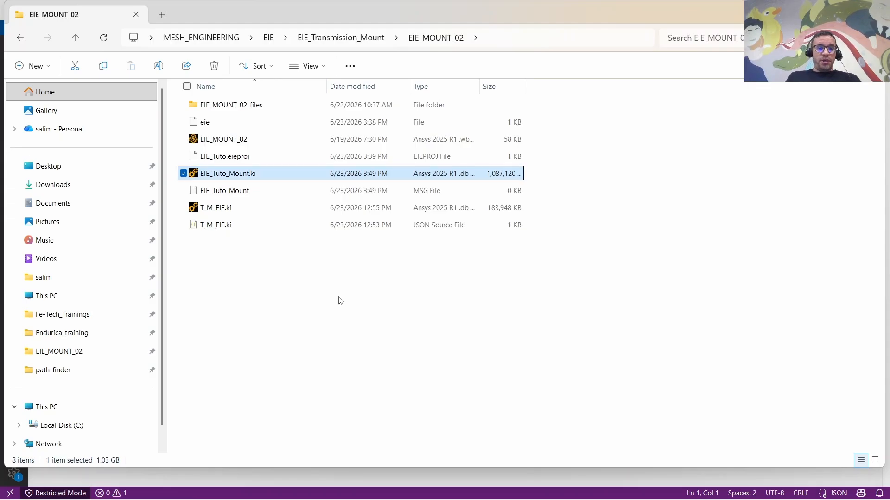
- Switch to T_M_EIE.ki.json in Visual Studio Code, replace T_M_EIE with EIE_Tuto_Mount in the histories path, and save the file
key(alt+Tab)
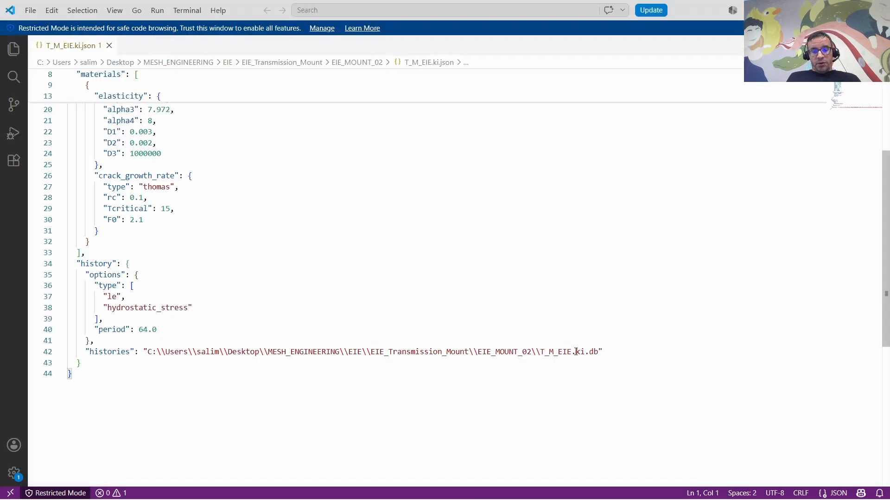
double_click(573, 352)
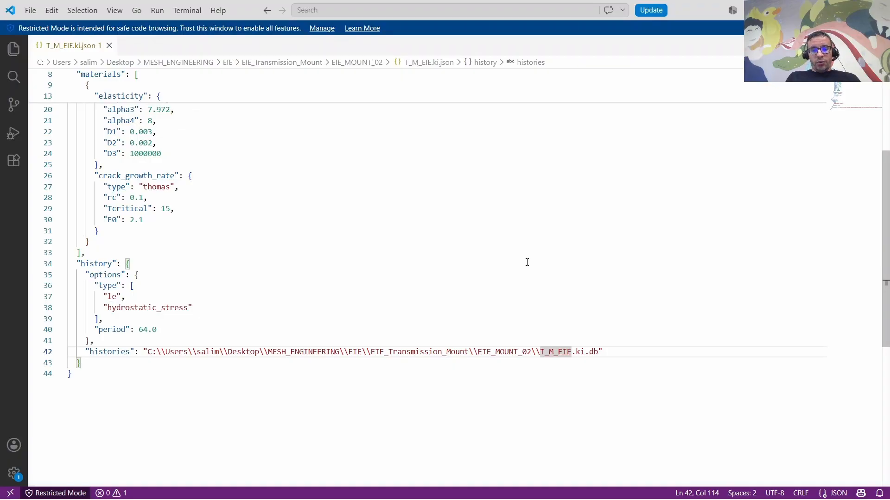
key(shift+Left)
key(shift+Left)
key(shift+Left)
key(shift+Left)
key(shift+Left)
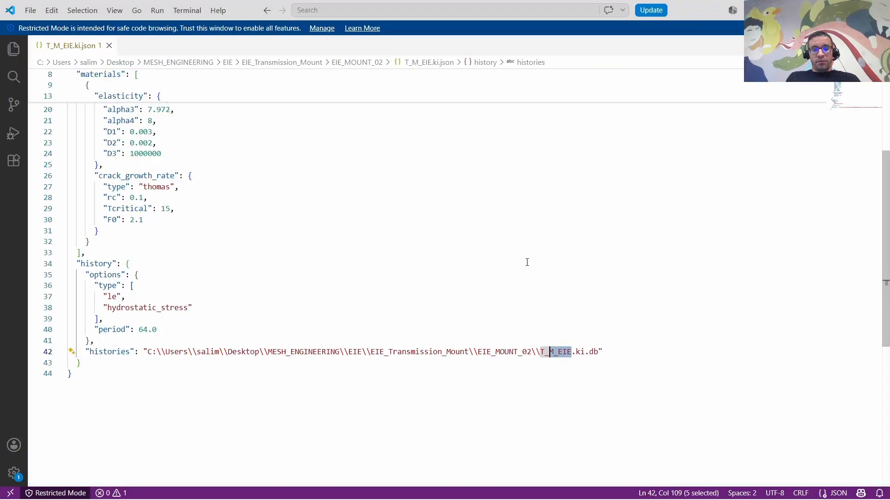
key(shift+Left)
key(shift+Left)
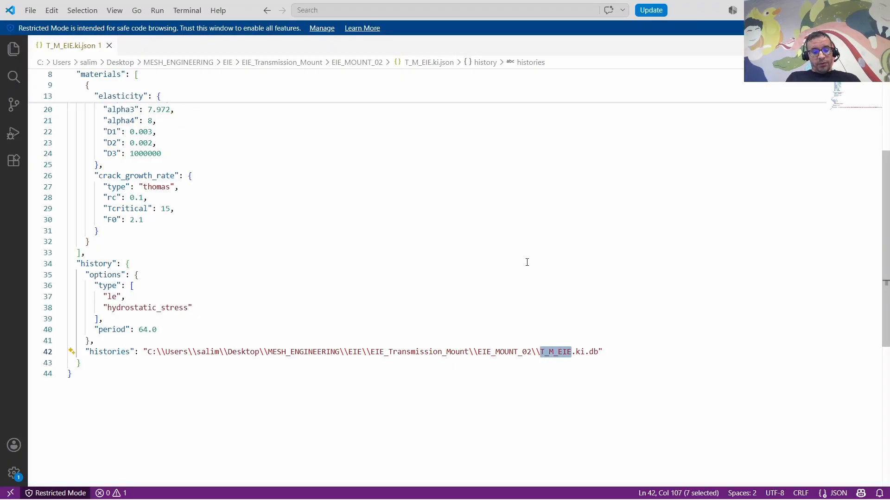
key(ctrl+v)
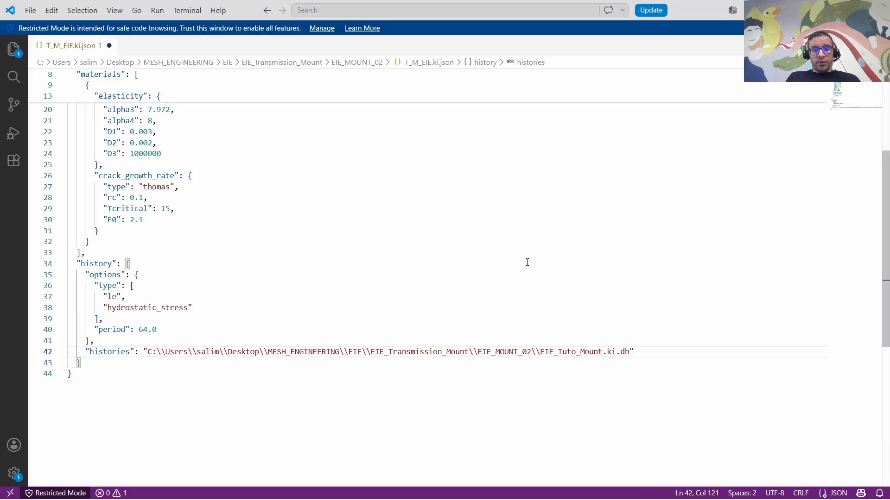
key(ctrl+s)
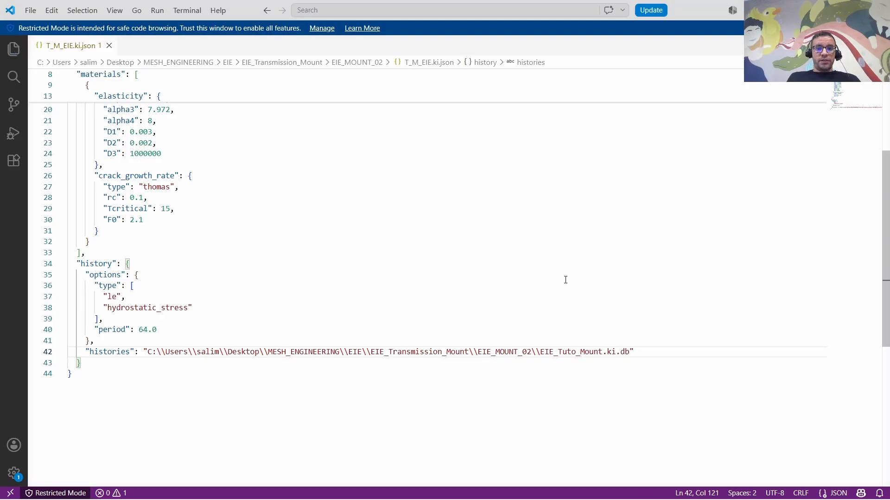
- Switch to File Explorer and open a command prompt in the EIE_MOUNT_02 folder
key(alt+Tab)
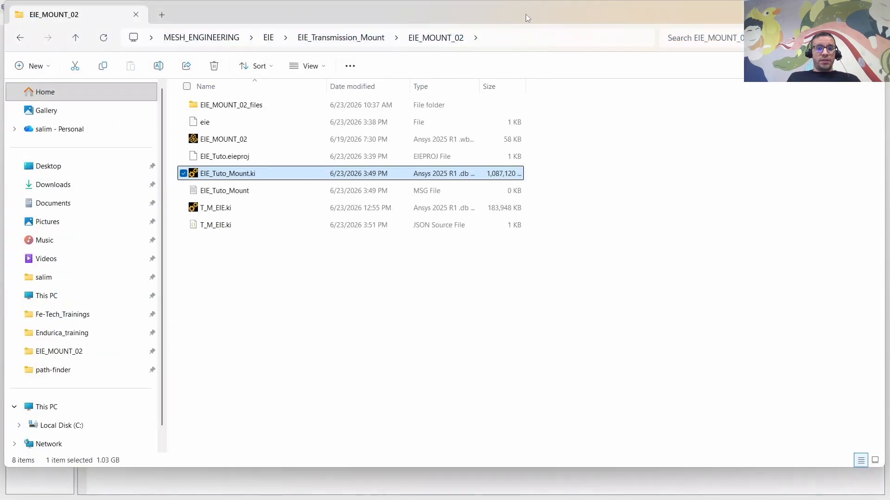
click(538, 36)
text(c)
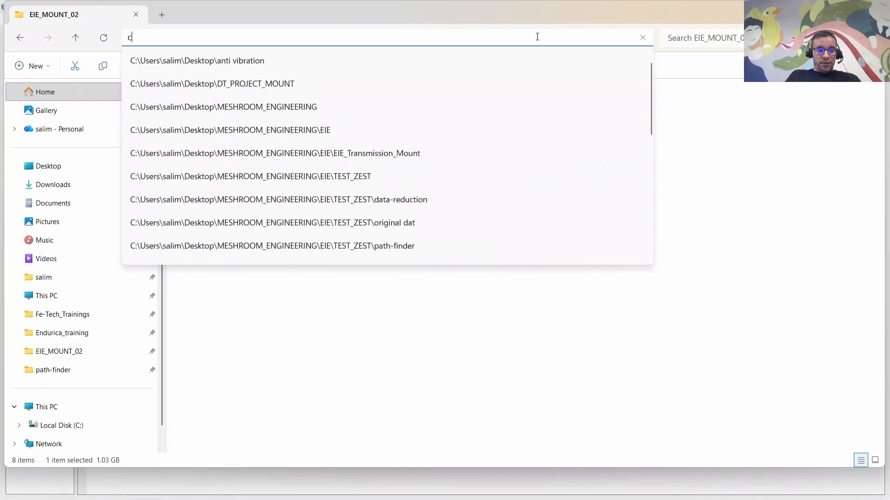
text(md)
key(Return)
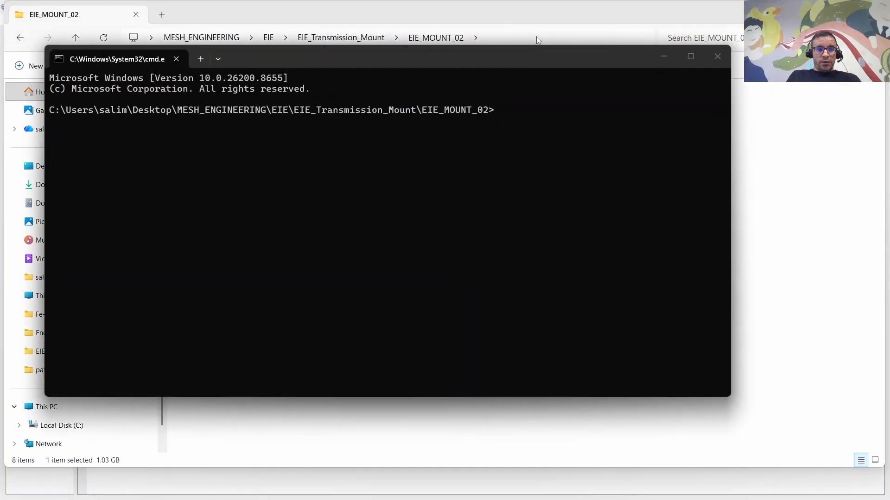
- Enter endurica at the command prompt and check the input file names in the EIE_MOUNT_02 folder
text(ndurica)
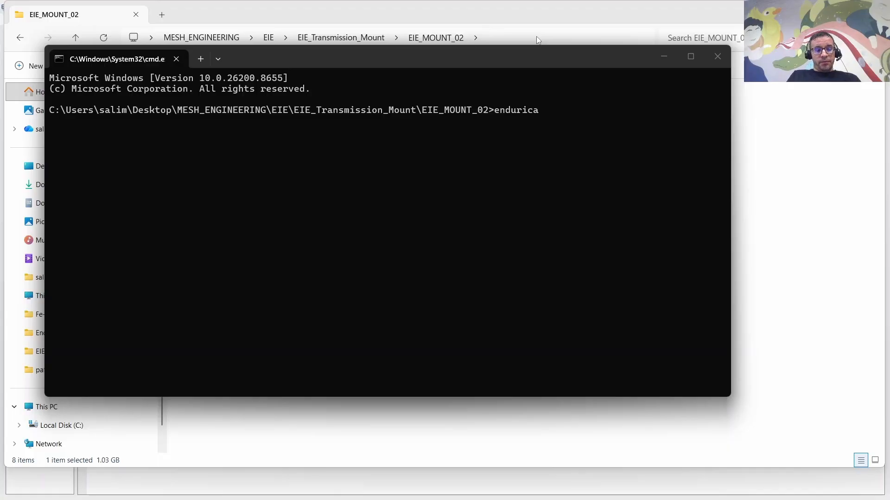
key(alt+Tab)
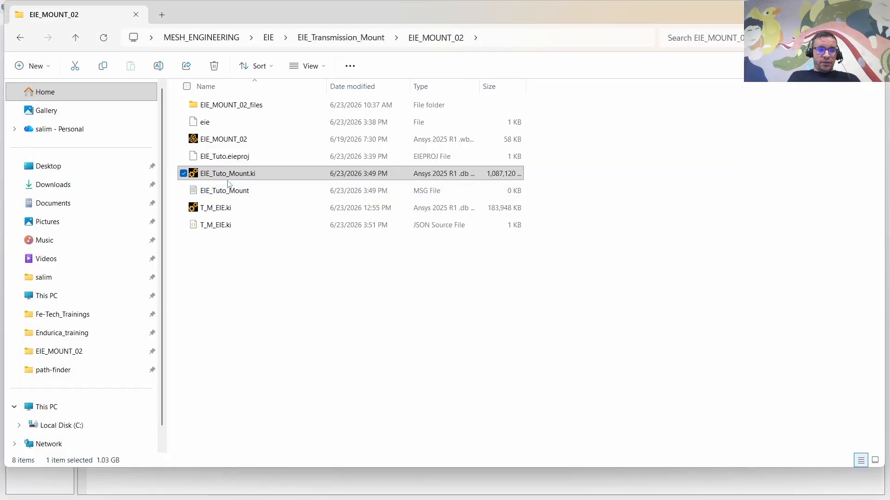
key(alt+Tab)
text(e)
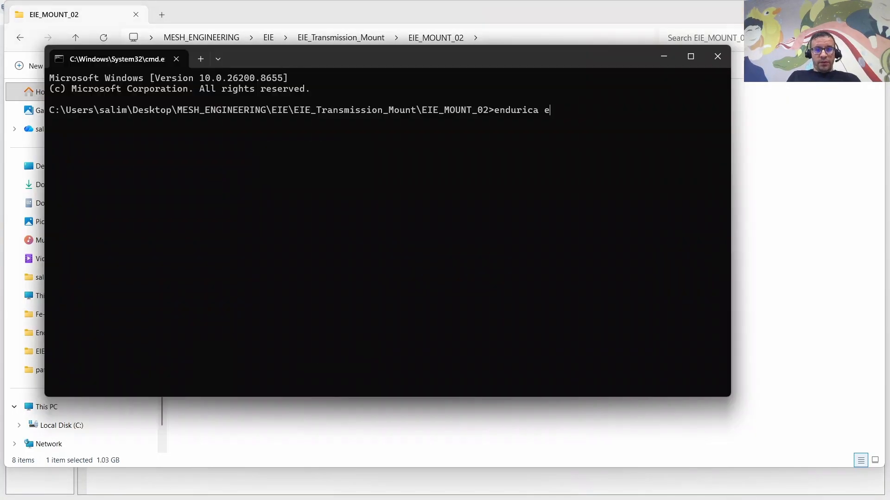
text(ie)
key(Tab)
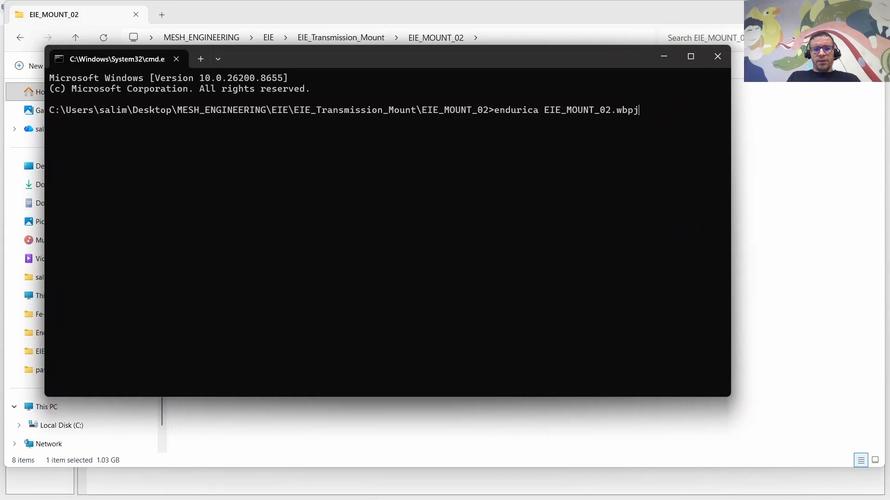
key(alt+Tab)
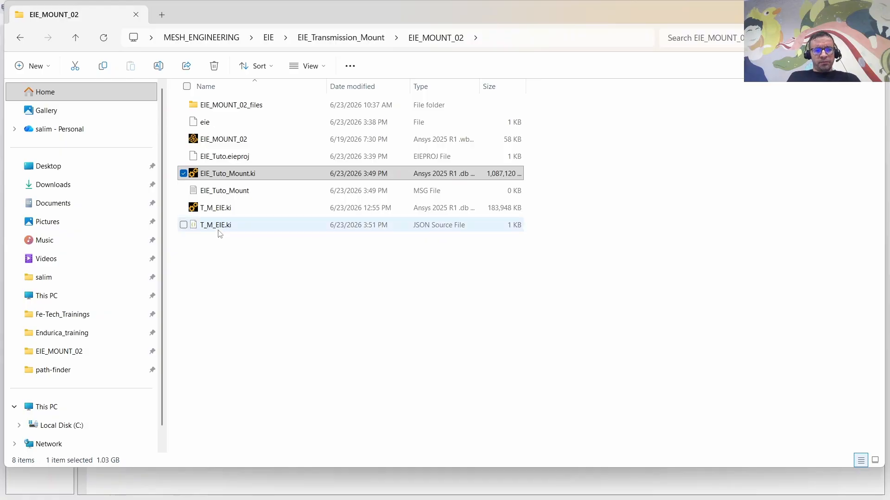
key(alt+Tab)
key(BackSpace)
key(BackSpace)
key(BackSpace)
key(BackSpace)
key(BackSpace)
key(BackSpace)
key(BackSpace)
key(BackSpace)
key(BackSpace)
key(BackSpace)
key(BackSpace)
key(BackSpace)
key(BackSpace)
key(BackSpace)
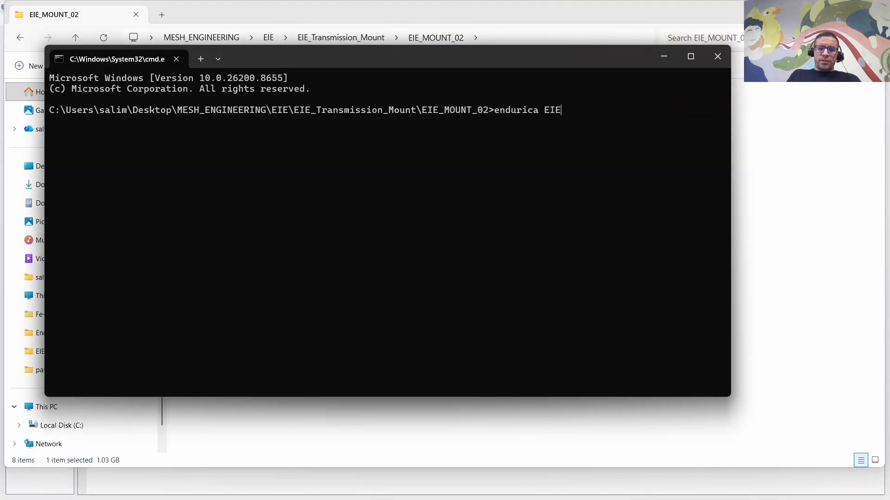
key(BackSpace)
key(BackSpace)
key(BackSpace)
- Complete the endurica command with the T_M_EIE.ki.json input file and run the fatigue analysis
text(t)
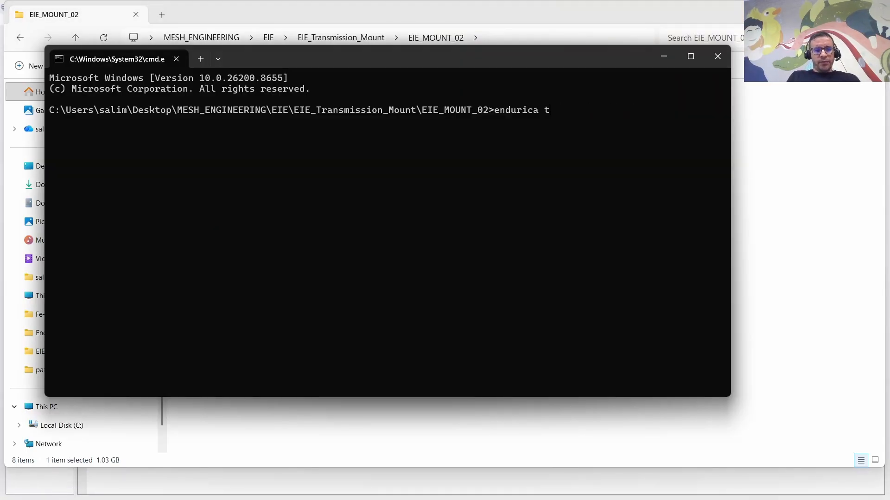
key(Tab)
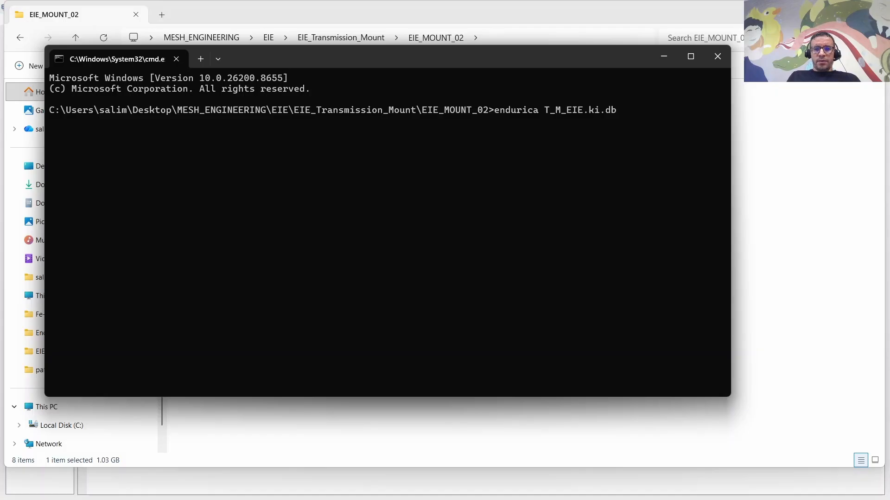
key(Tab)
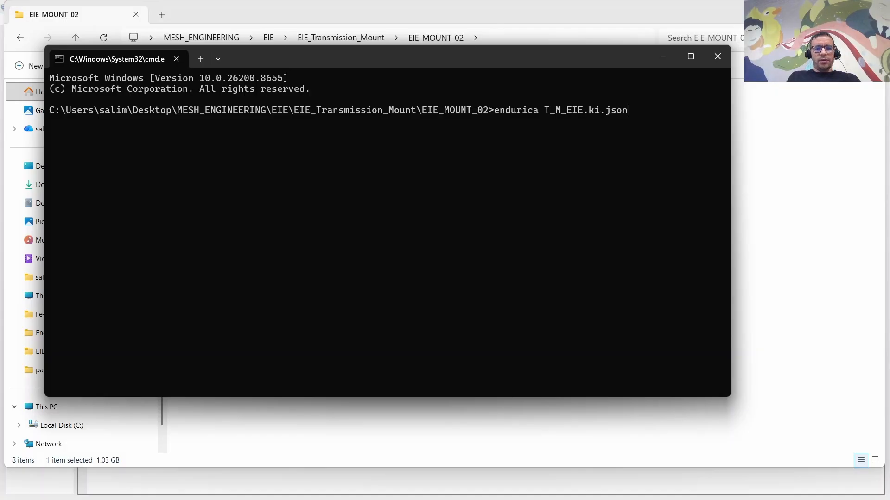
key(Return)
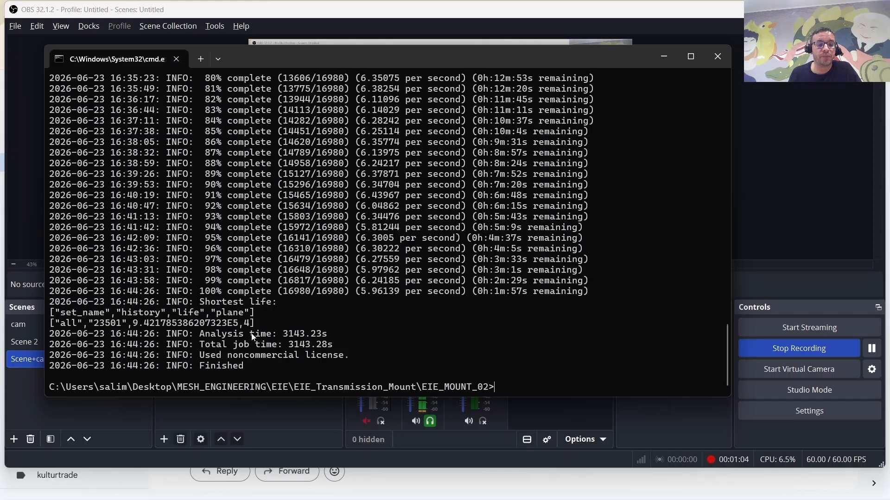
- Highlight the shortest-life history ID in the Endurica log, and select the T_M_EIE.ko output file in File Explorer's EIE_MOUNT_02 folder
double_click(110, 323)
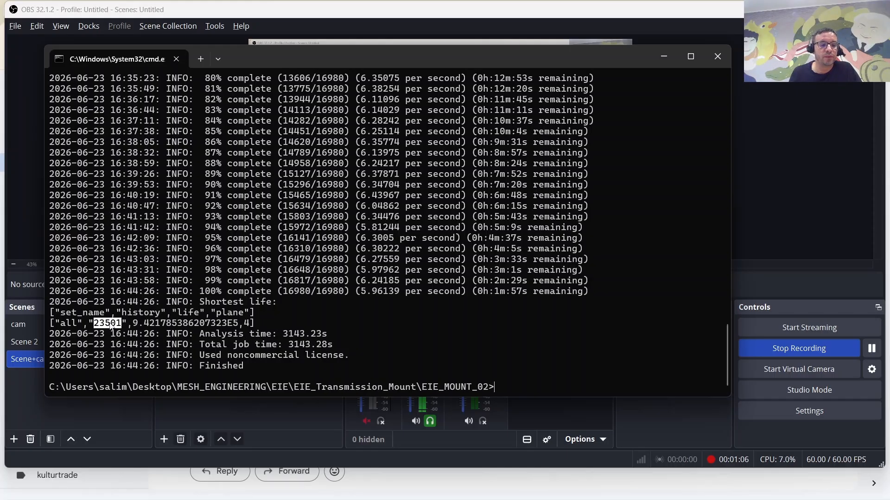
key(alt+Tab)
key(alt+Tab)
key(alt+Tab)
key(alt+Tab)
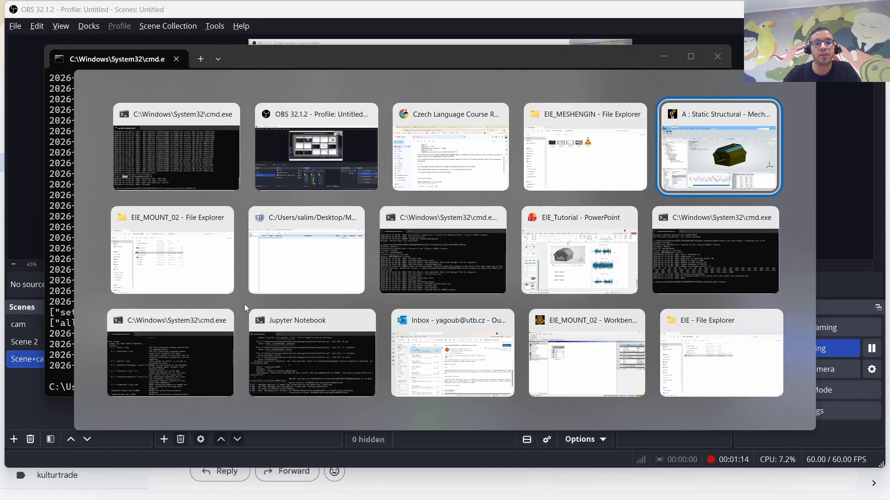
key(Left)
key(Down)
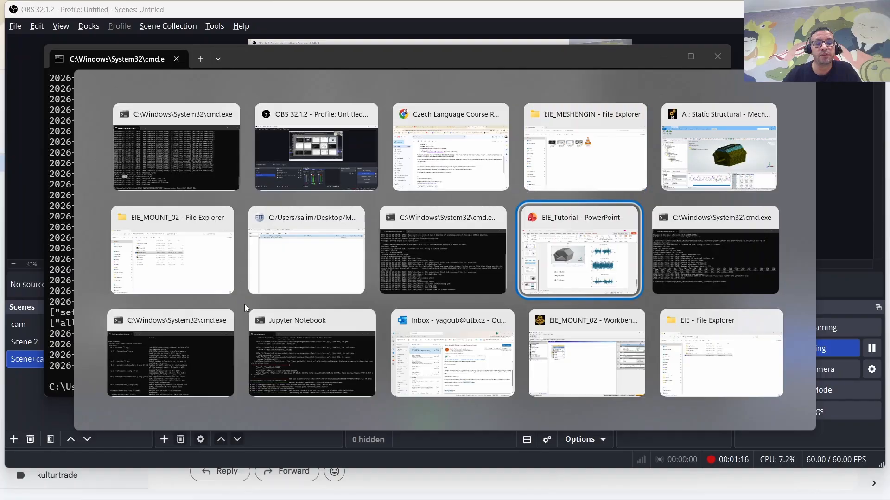
key(Left)
key(Left)
key(Left)
key(Return)
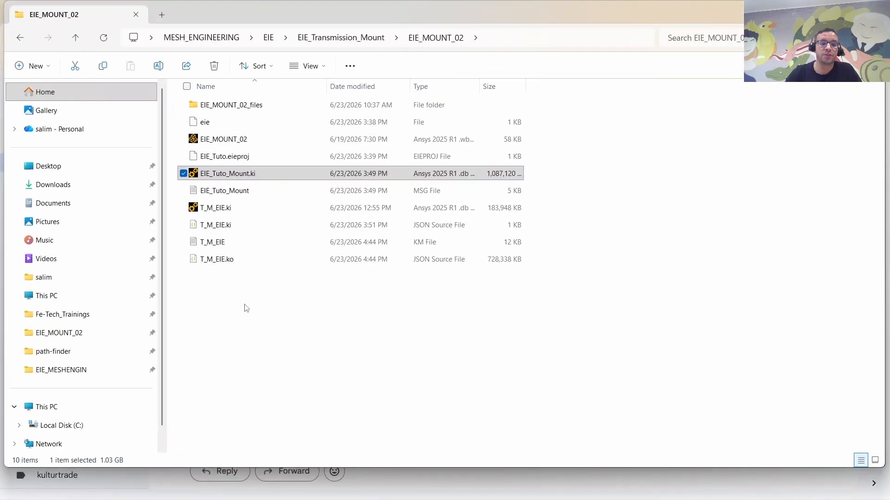
click(225, 263)
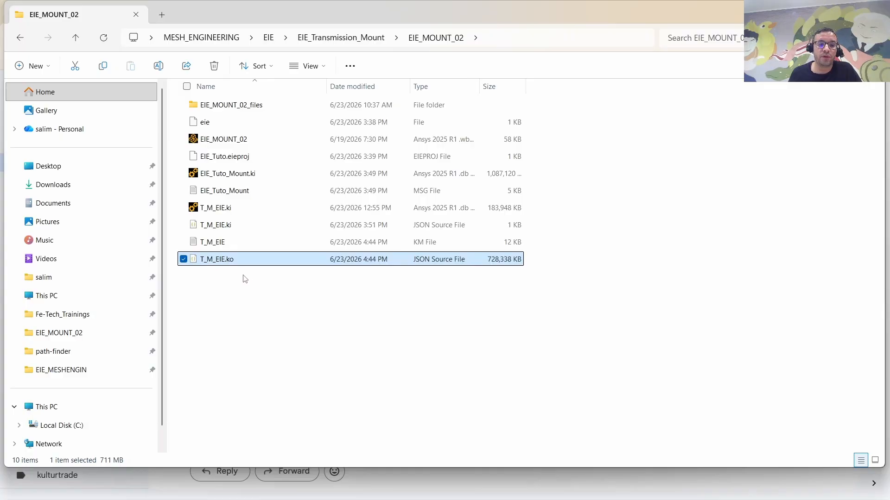
- Switch to Ansys Mechanical and add an Endurica Fatigue Life result to the static structural solution
key(alt+Tab)
key(Tab)
key(Tab)
key(Tab)
key(Tab)
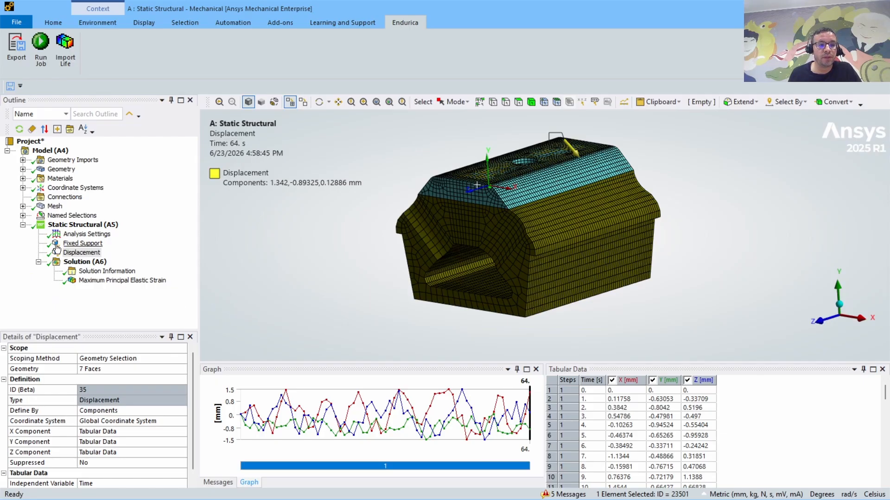
click(62, 50)
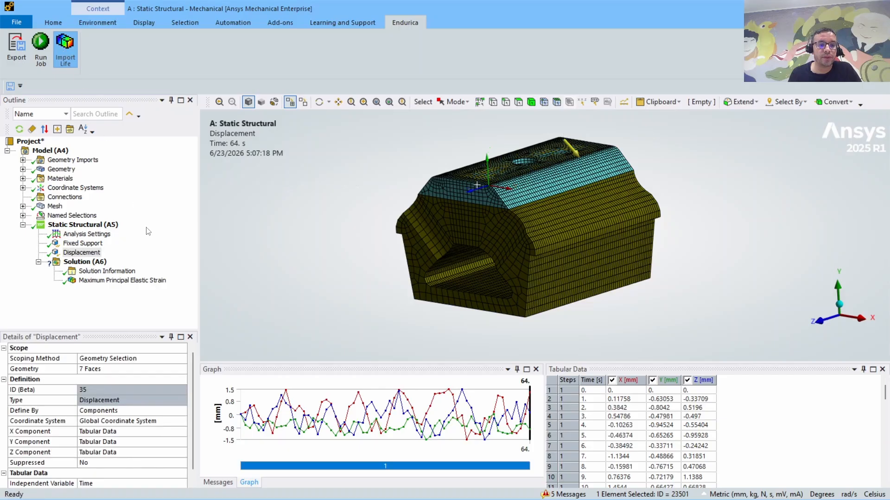
- Load T_M_EIE.ko as the Endurica output file, set Output to Life and Output Frequency to Every result set, and evaluate the Fatigue Life result
click(95, 386)
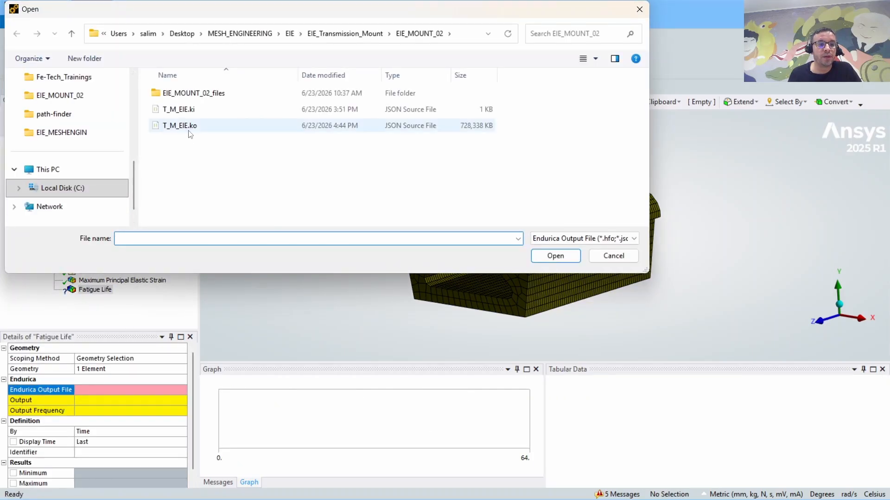
click(217, 126)
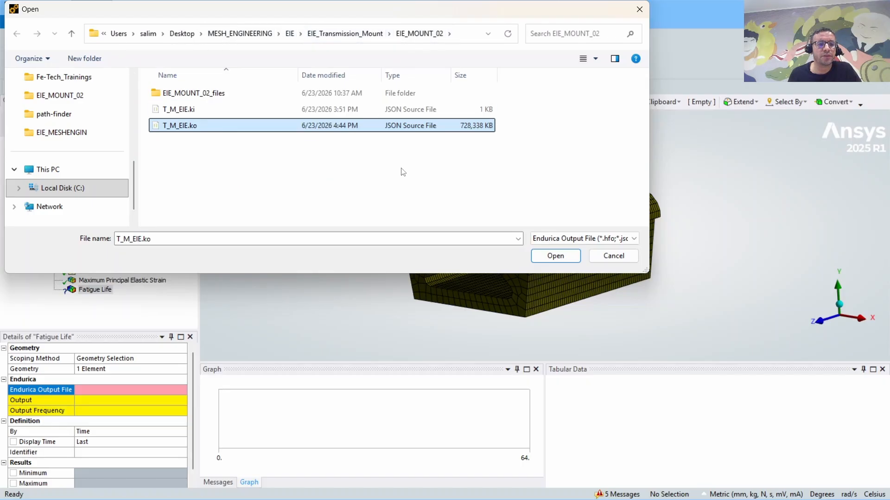
click(554, 256)
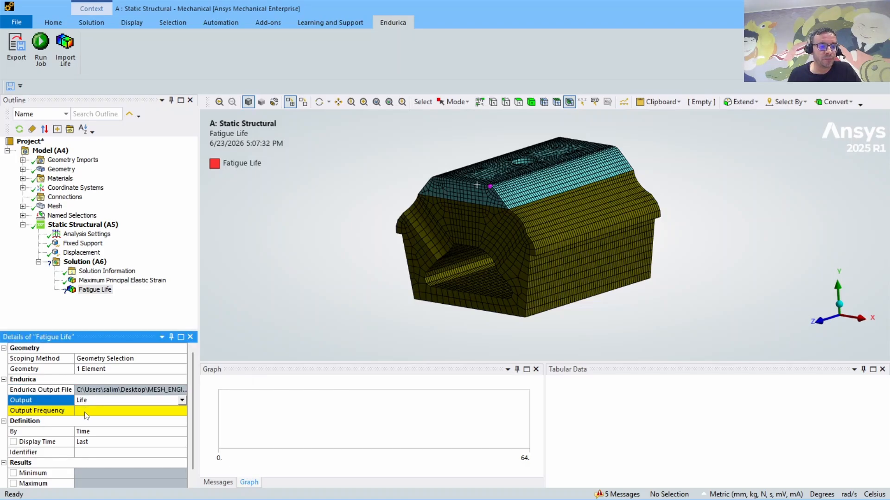
right_click(87, 291)
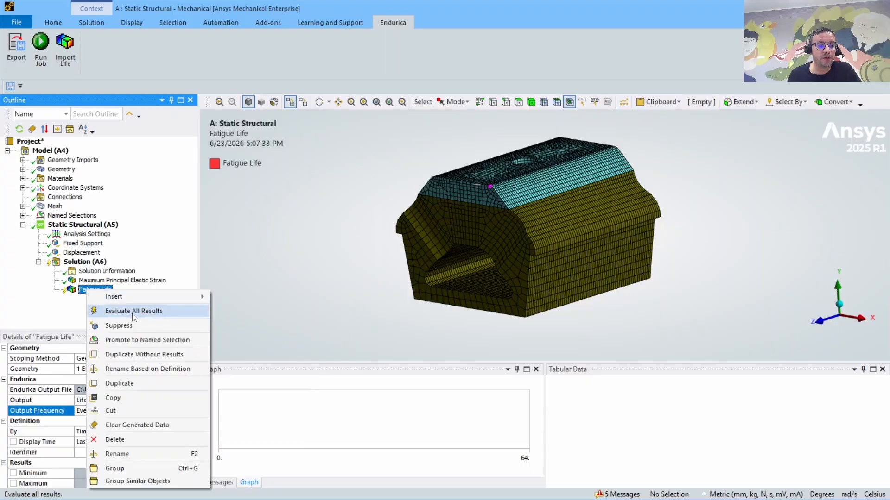
click(134, 311)
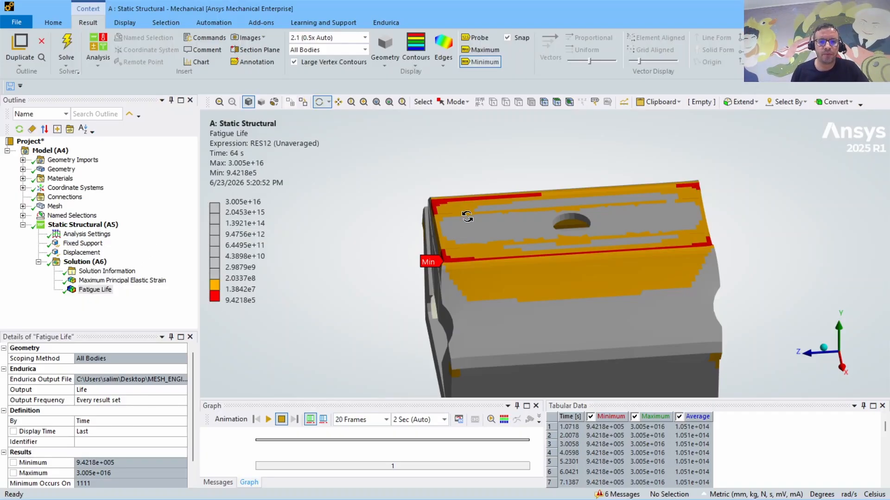
- Examine the fatigue life contour on the mount's upper face, including the flagged minimum-life location
scroll(424, 223, up, 2)
scroll(420, 232, up, 4)
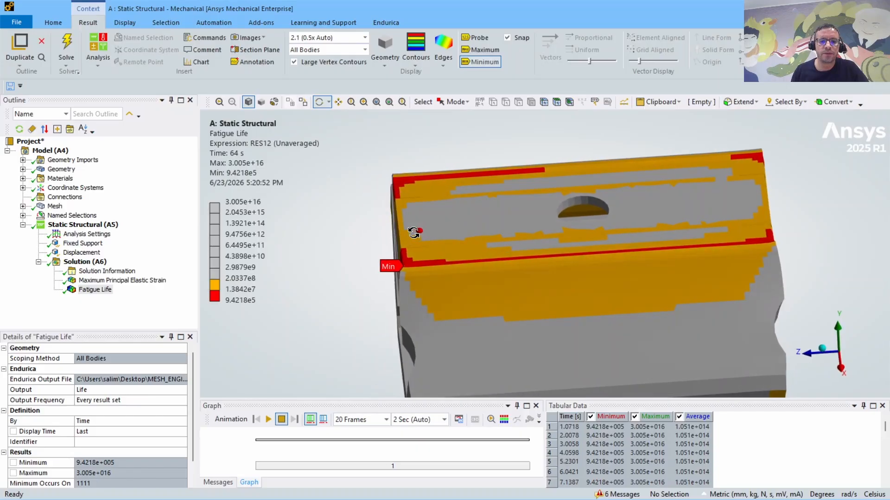
scroll(420, 213, down, 5)
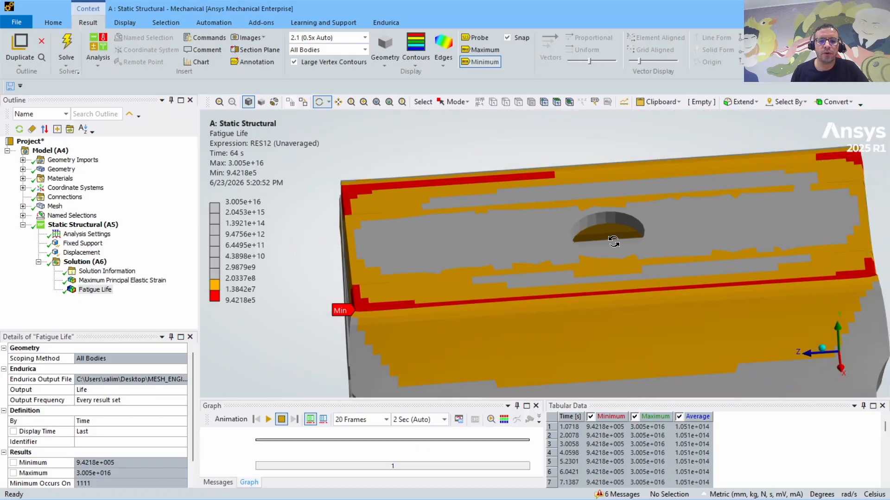
drag(536, 240, 556, 239)
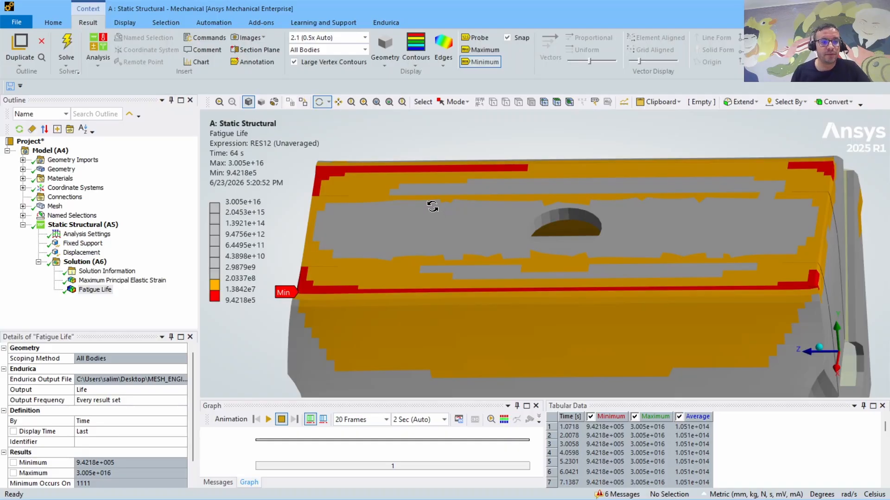
- Switch to the Command Prompt and copy the shortest-life history ID from the finished Endurica log
key(alt+Tab)
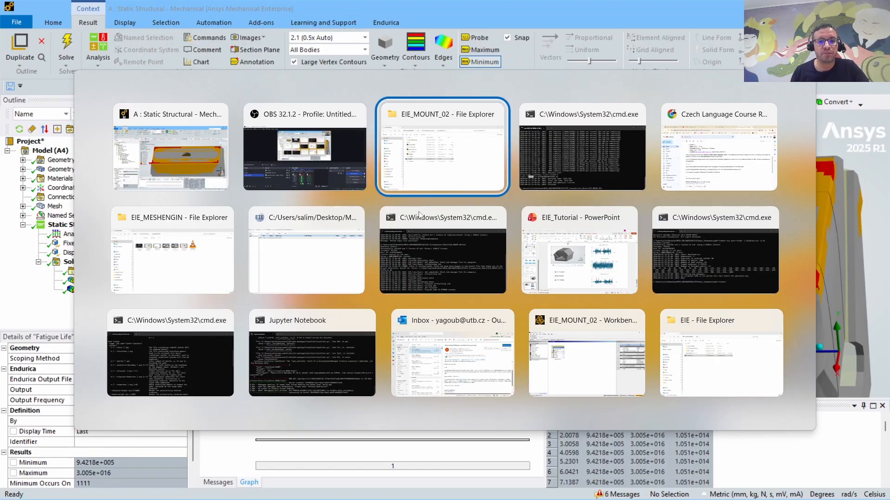
click(185, 313)
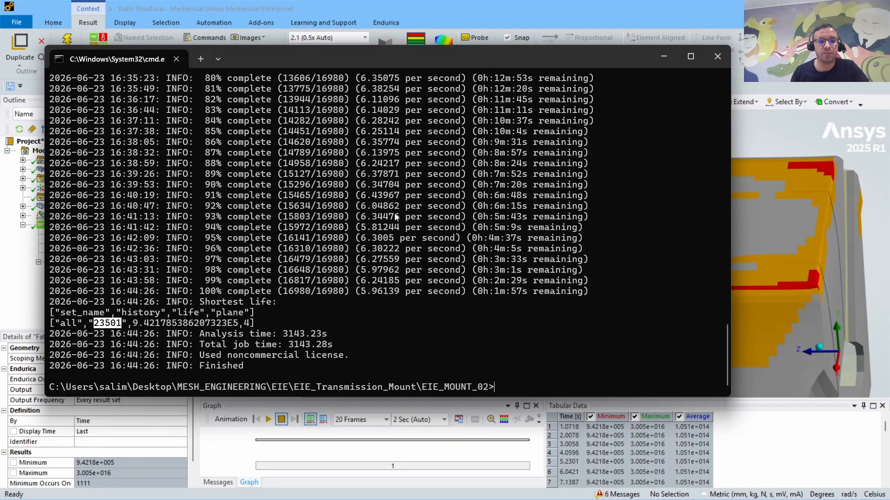
key(ctrl+c)
double_click(106, 324)
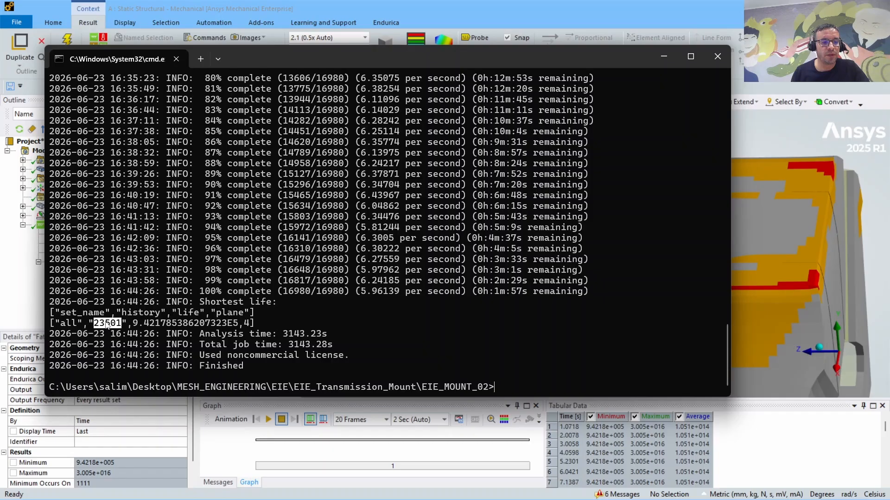
key(ctrl+c)
double_click(98, 326)
key(ctrl+c)
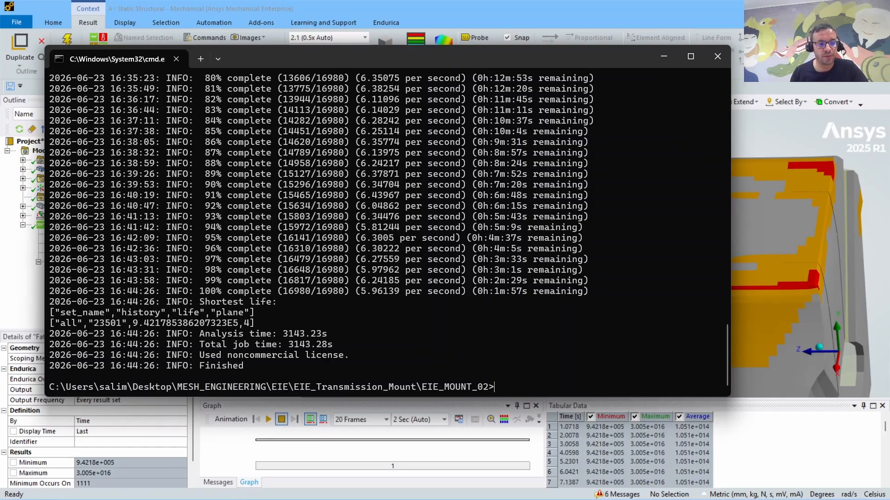
- Switch to Ansys Mechanical, select element 23501 by its mesh ID, and compare its location with the minimum-life marker
key(alt+Tab)
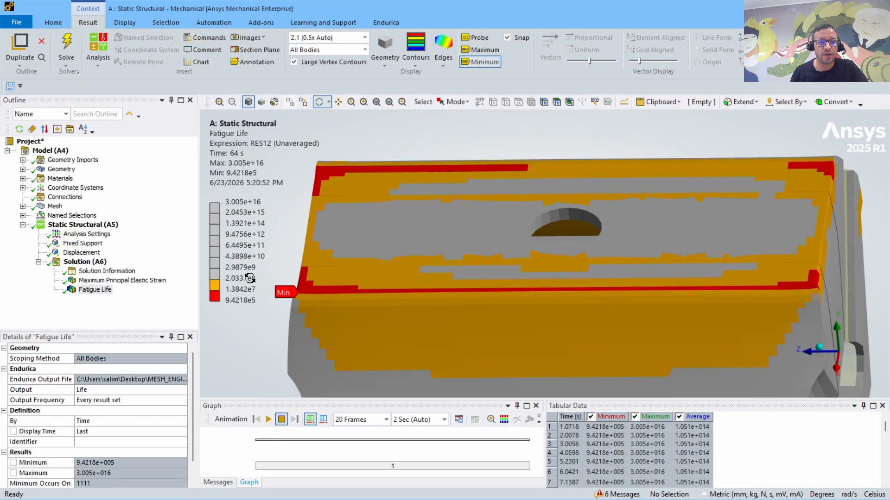
right_click(284, 225)
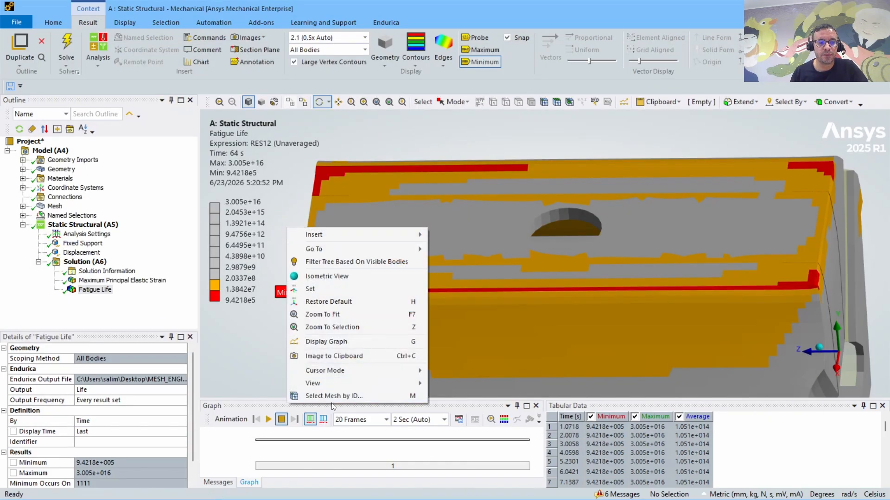
click(332, 396)
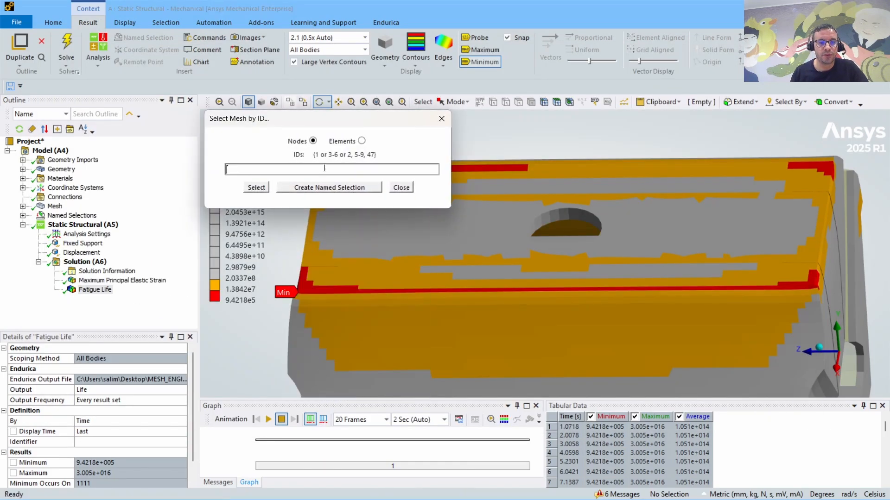
click(361, 141)
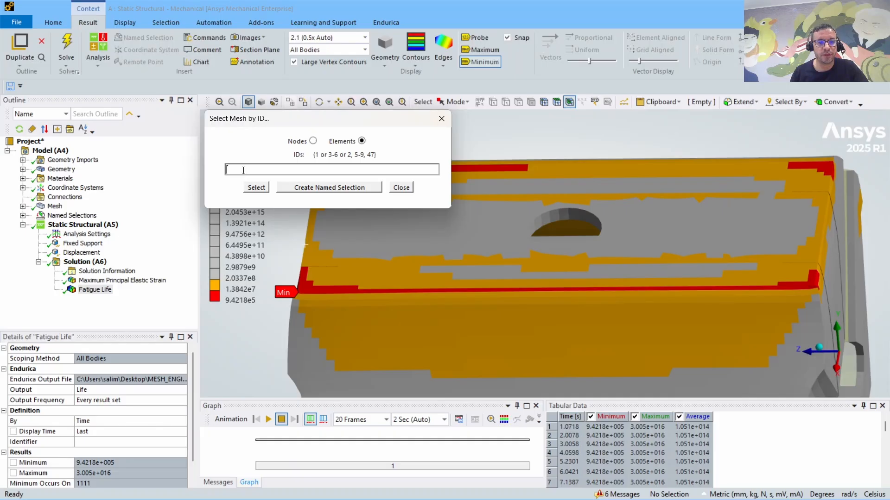
text(23501)
click(256, 188)
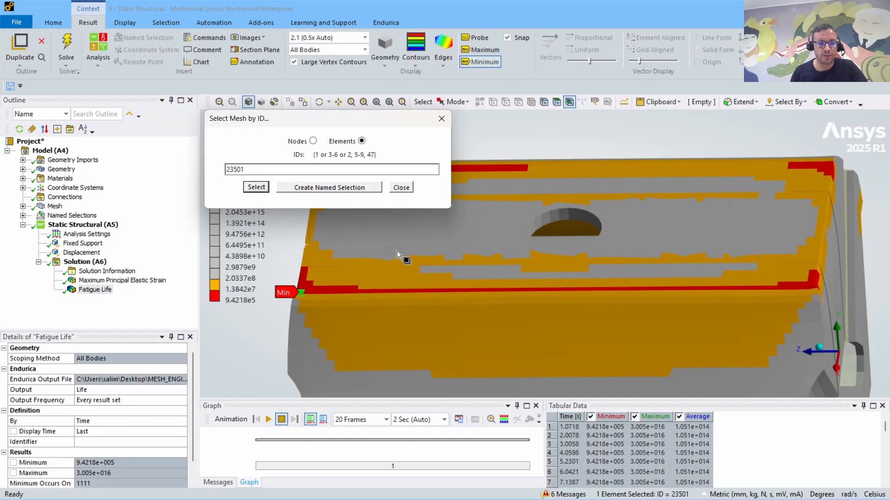
drag(397, 254, 635, 223)
scroll(509, 252, up, 5)
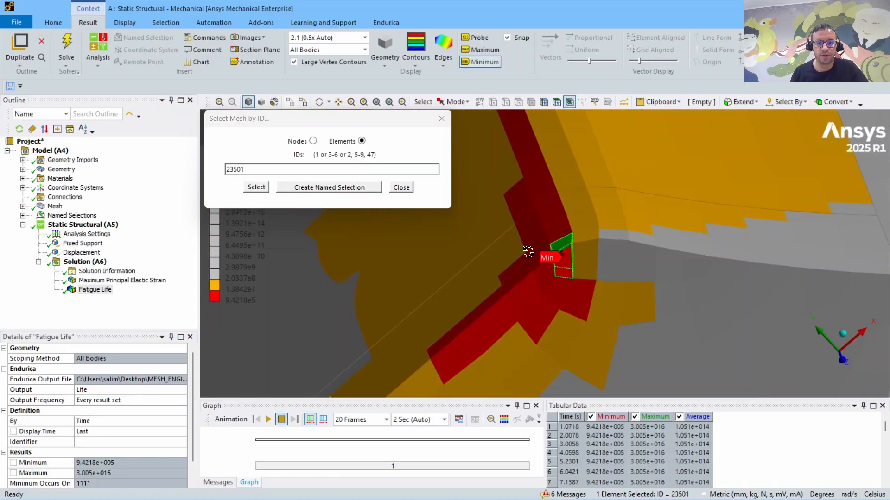
- Inspect the selected element at the minimum-life marker up close, and compare its ID with the shortest-life entry in the Command Prompt
scroll(523, 260, up, 4)
drag(537, 272, 546, 268)
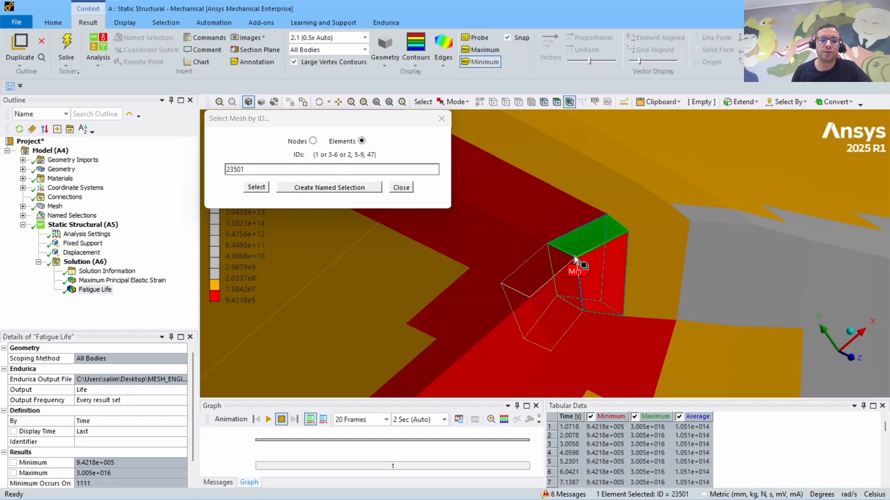
key(alt+Tab)
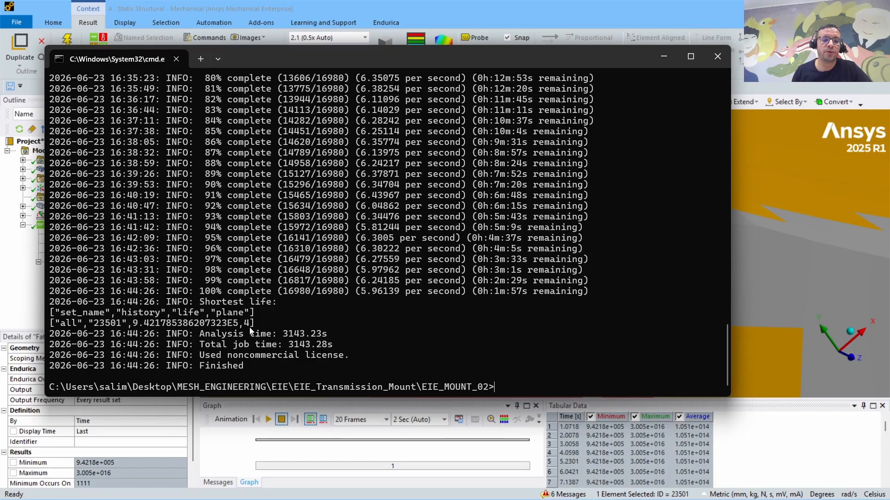
- Open T_M_EIE.ko from the EIE_MOUNT_02 folder in Visual Studio Code, dismiss the large-file notice, and review its output metadata and plane definitions
key(alt+Tab)
key(alt+Tab)
key(alt+Tab)
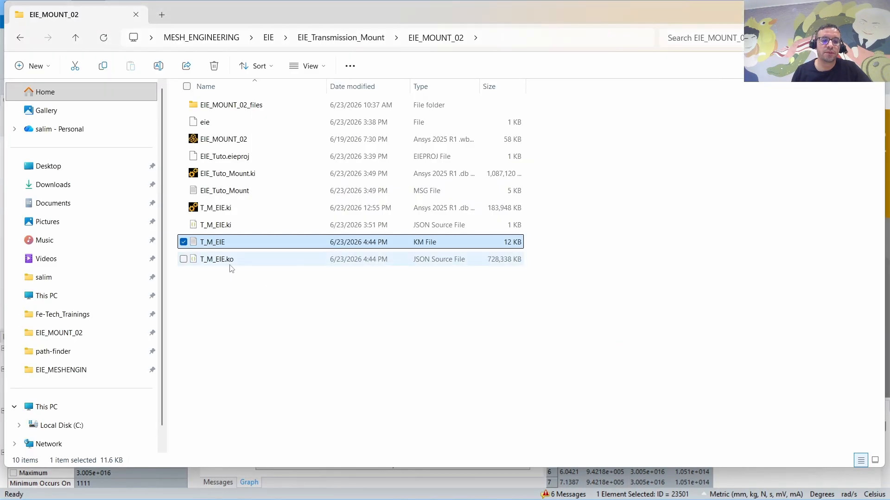
double_click(231, 262)
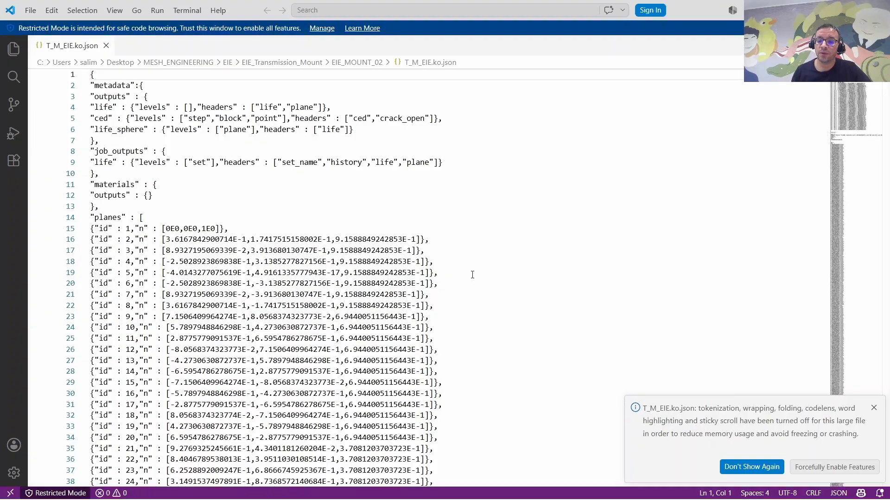
click(873, 409)
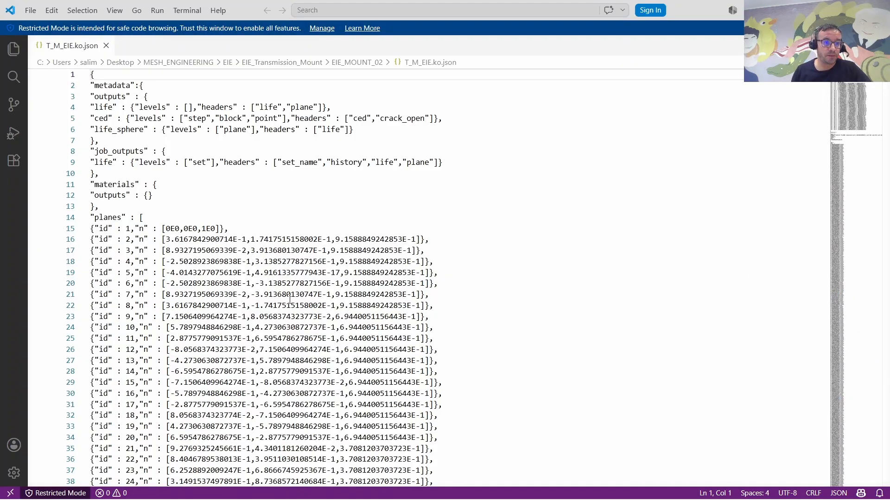
scroll(193, 257, down, 1)
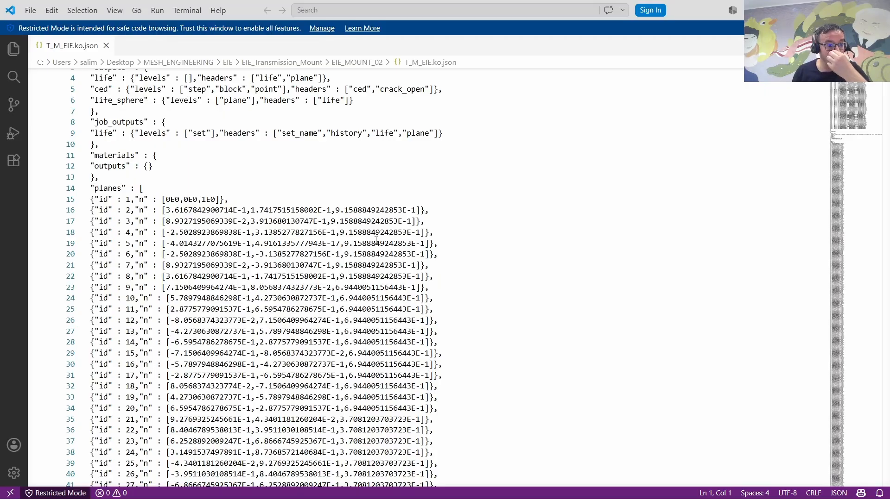
scroll(197, 263, down, 7)
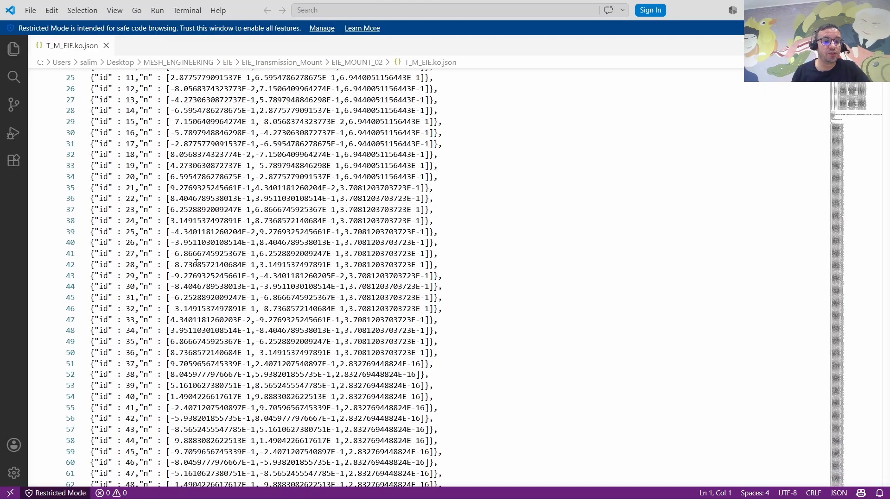
- Switch back to Ansys Mechanical and review the highlighted critical element on the fatigue life contour
key(alt+Tab)
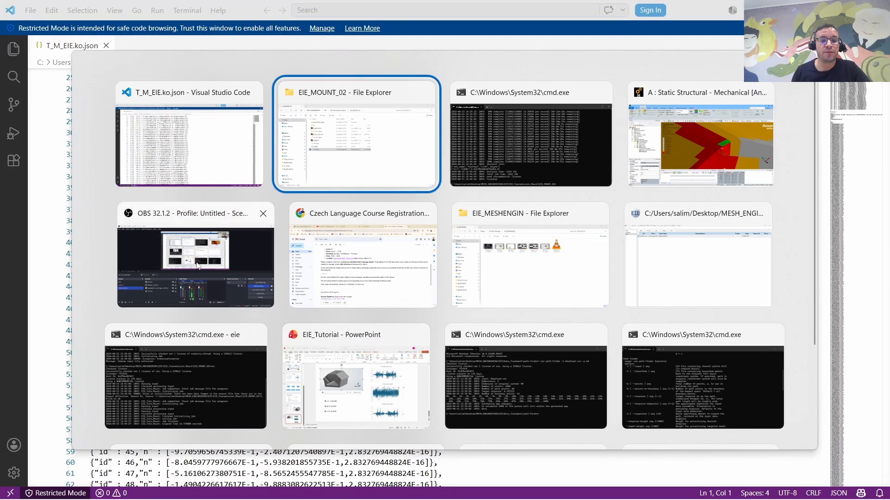
key(Tab)
key(Tab)
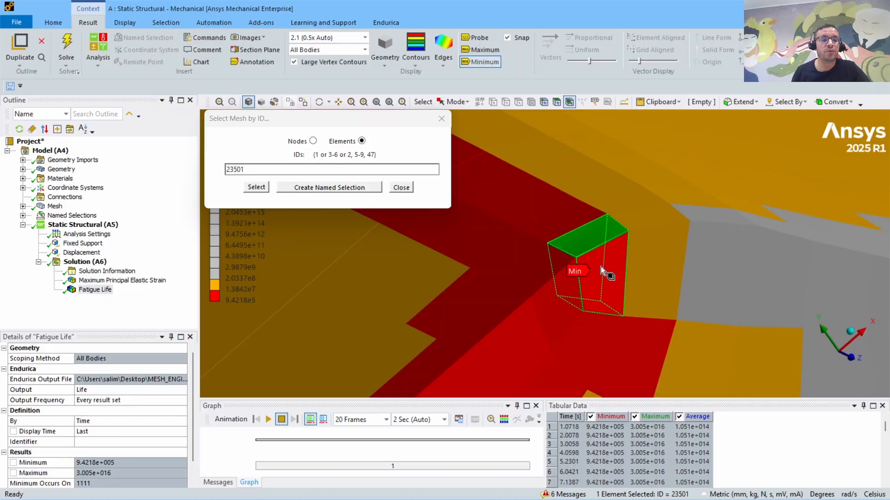
- Switch to the EIE_Tutorial presentation in PowerPoint and deselect the mount video on slide 9 to review the X, Y and Z displacement histories
key(alt+Tab)
key(alt+Tab)
key(alt+Tab)
key(alt+Tab)
key(alt+Tab)
key(alt+Tab)
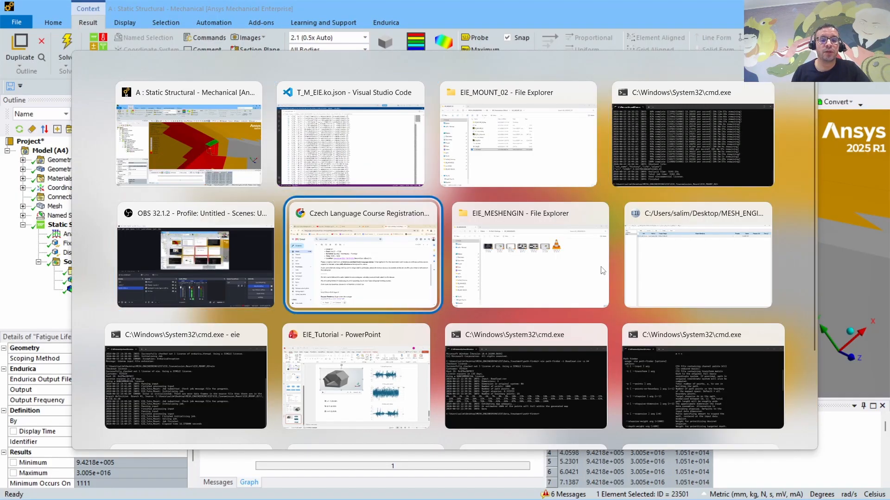
key(alt+Tab)
key(alt+Tab)
key(alt+Tab)
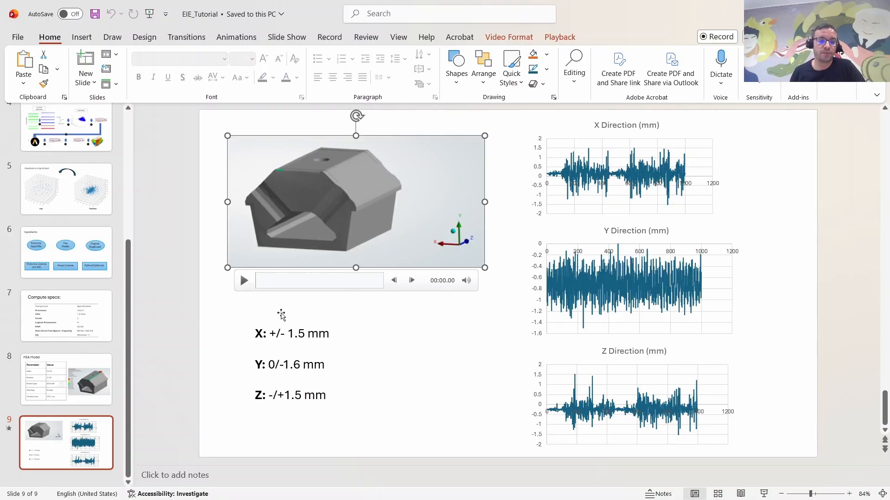
click(185, 295)
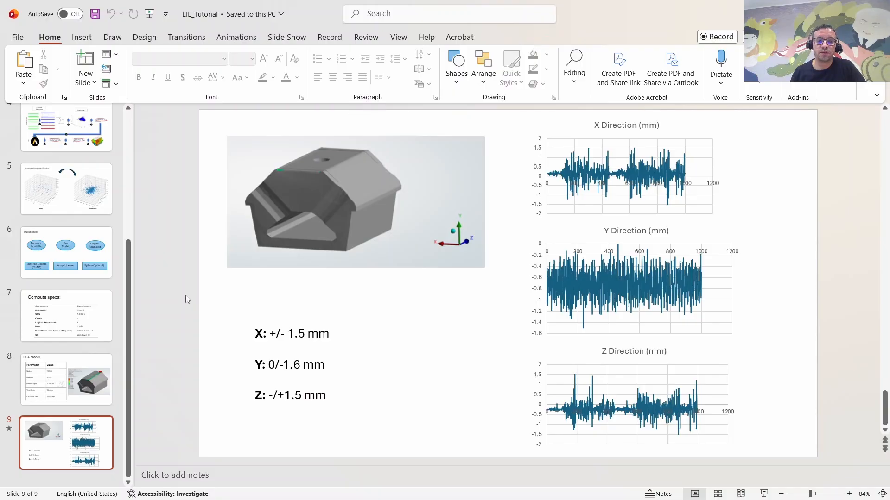